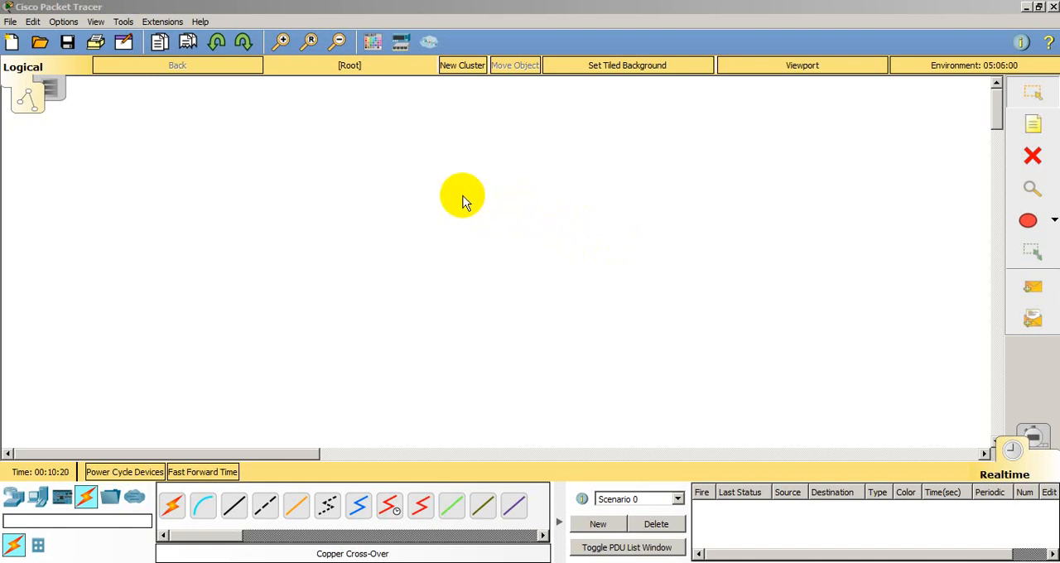
Step: Place three 2911 routers in a horizontal row across the upper part of the workspace
{"action": "left_click", "coordinate": [14, 498]}
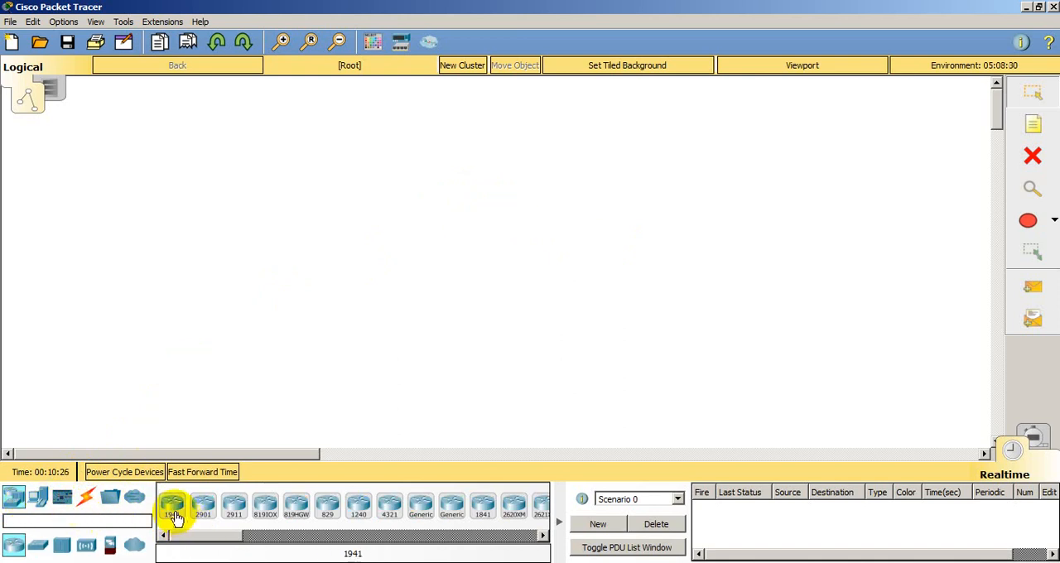
{"action": "left_click_drag", "start_coordinate": [235, 512], "coordinate": [295, 198]}
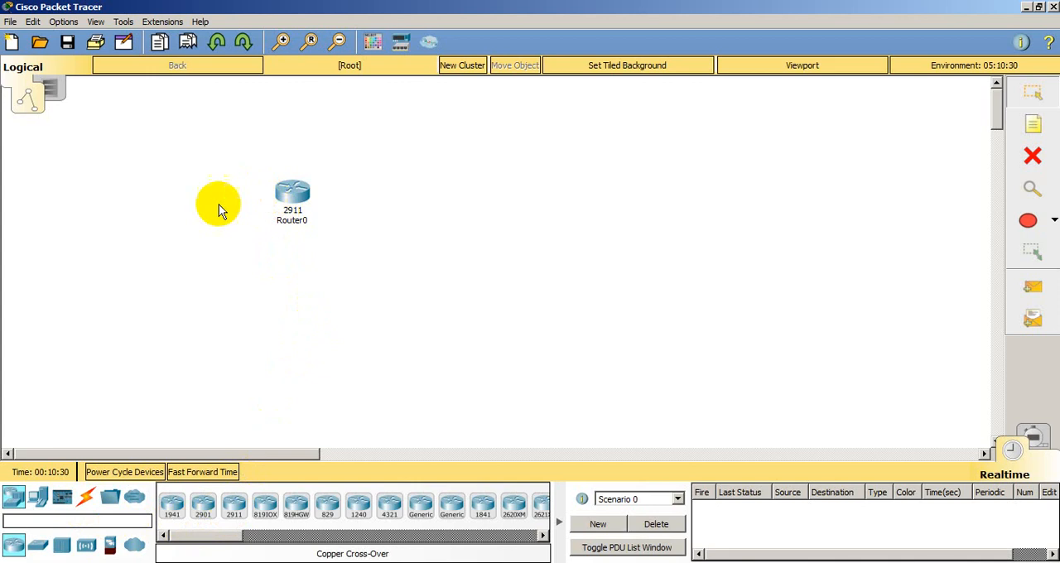
{"action": "left_click_drag", "start_coordinate": [234, 505], "coordinate": [480, 199]}
{"action": "left_click_drag", "start_coordinate": [237, 510], "coordinate": [693, 199]}
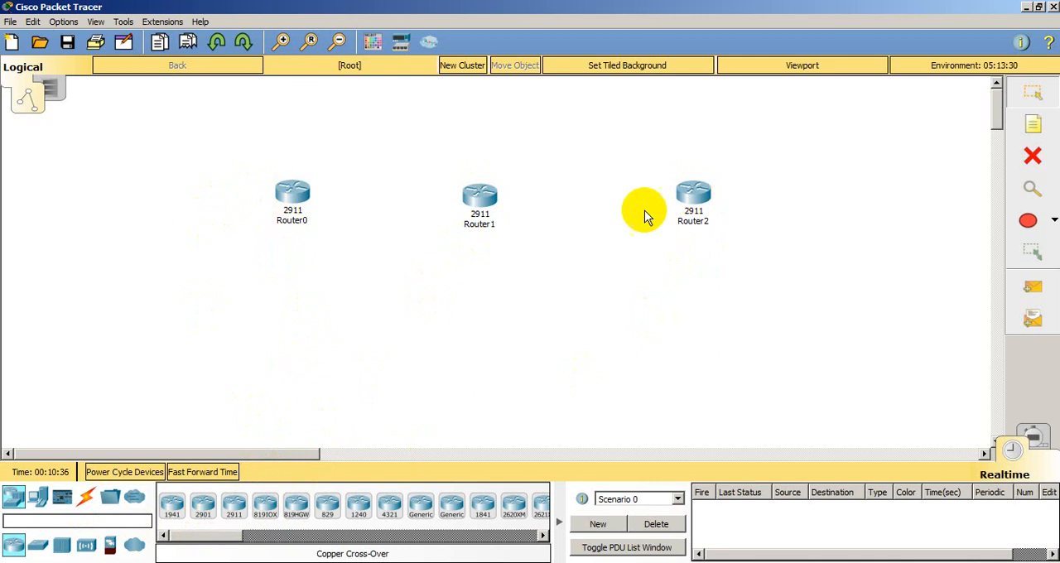
Step: Place three 2960 switches, one beneath each router
{"action": "left_click", "coordinate": [41, 549]}
{"action": "left_click_drag", "start_coordinate": [172, 505], "coordinate": [279, 303]}
{"action": "left_click_drag", "start_coordinate": [170, 504], "coordinate": [474, 295]}
{"action": "left_click_drag", "start_coordinate": [171, 503], "coordinate": [699, 287]}
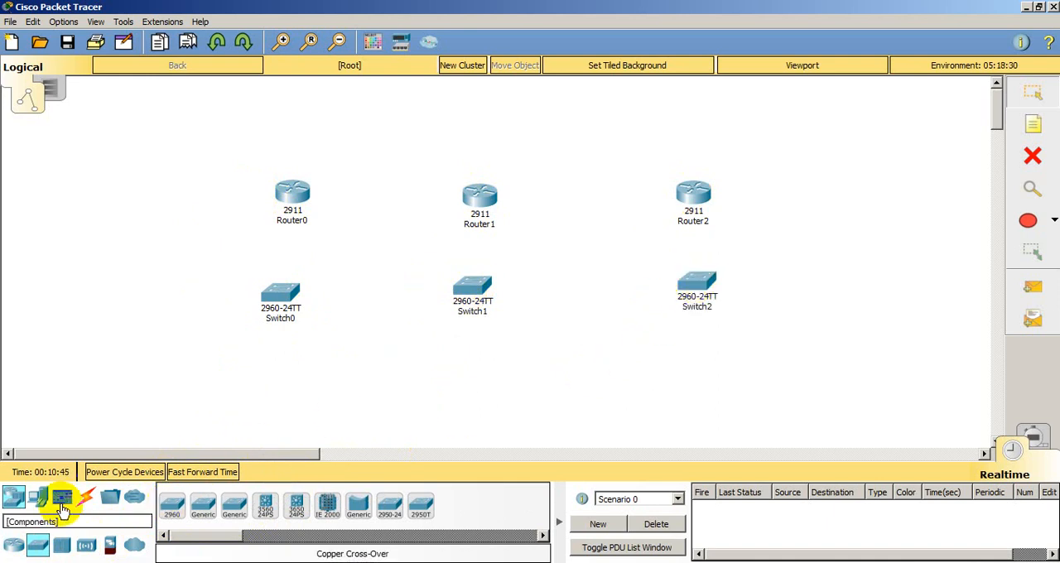
Step: Place six generic laptops in a row below the switches, two for each switch
{"action": "left_click", "coordinate": [15, 499]}
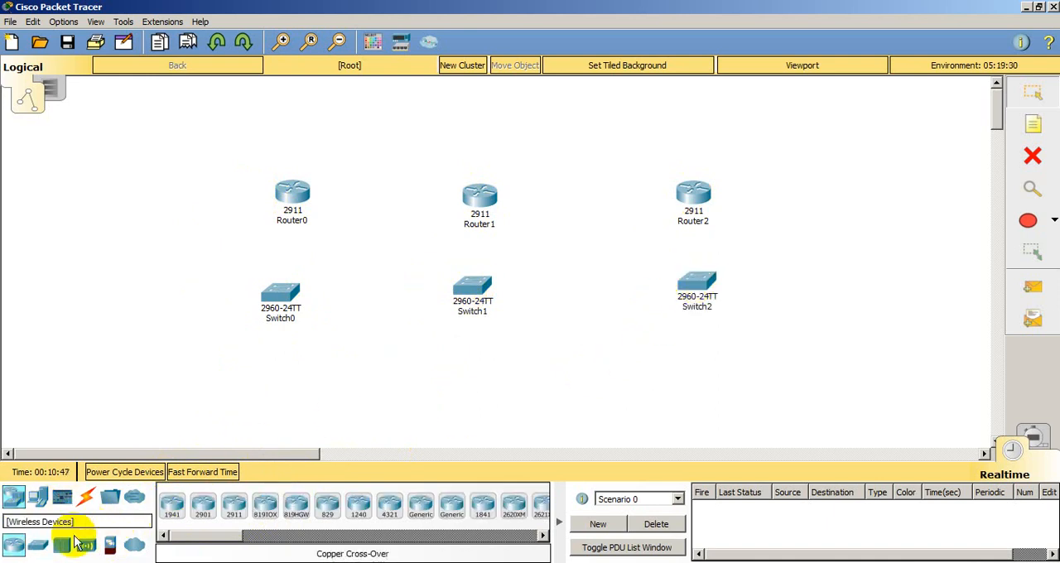
{"action": "left_click", "coordinate": [38, 497]}
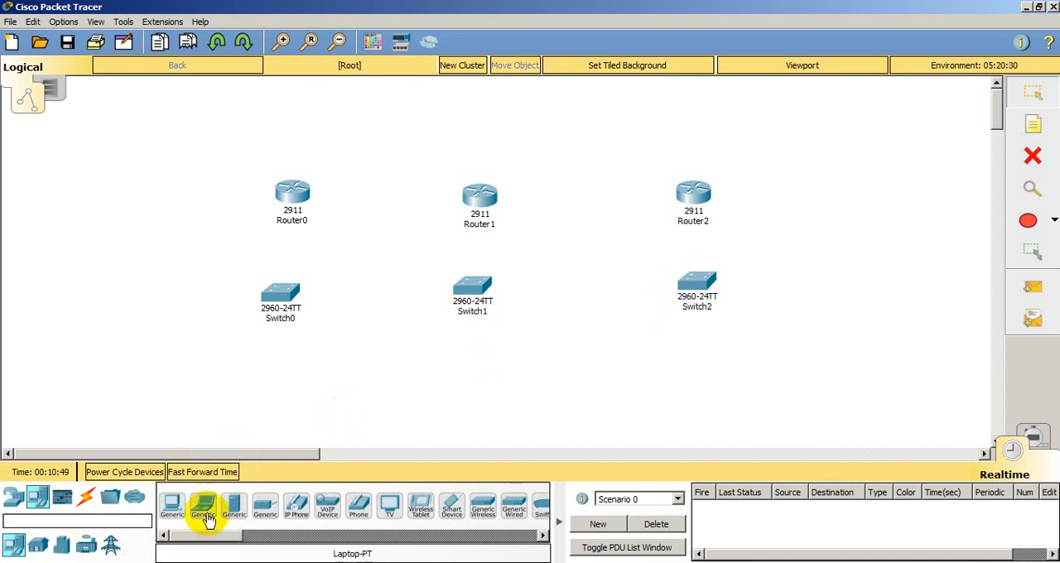
{"action": "left_click_drag", "start_coordinate": [206, 509], "coordinate": [314, 373]}
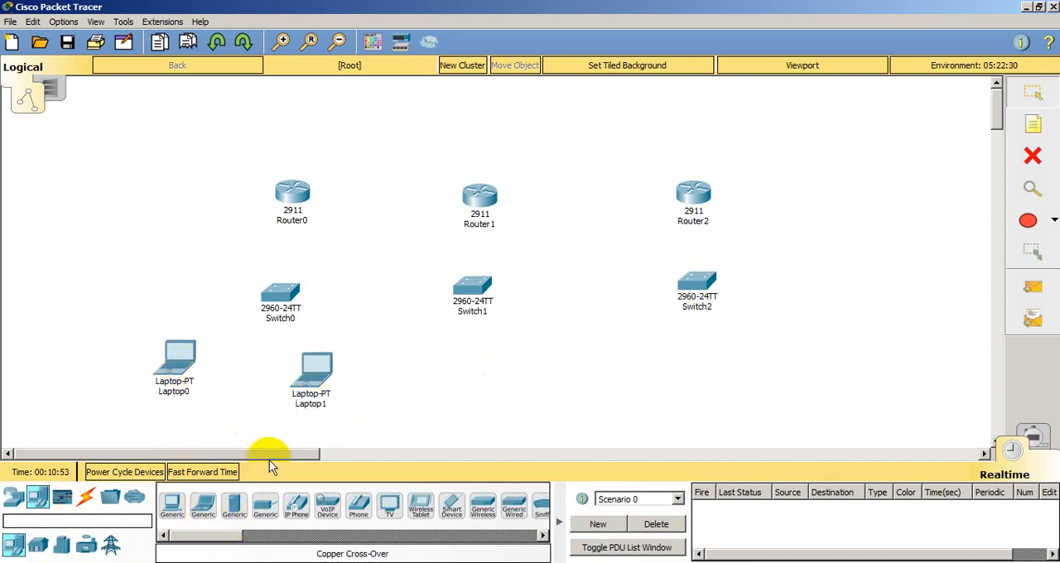
{"action": "left_click_drag", "start_coordinate": [206, 504], "coordinate": [536, 382]}
{"action": "left_click_drag", "start_coordinate": [204, 503], "coordinate": [812, 380]}
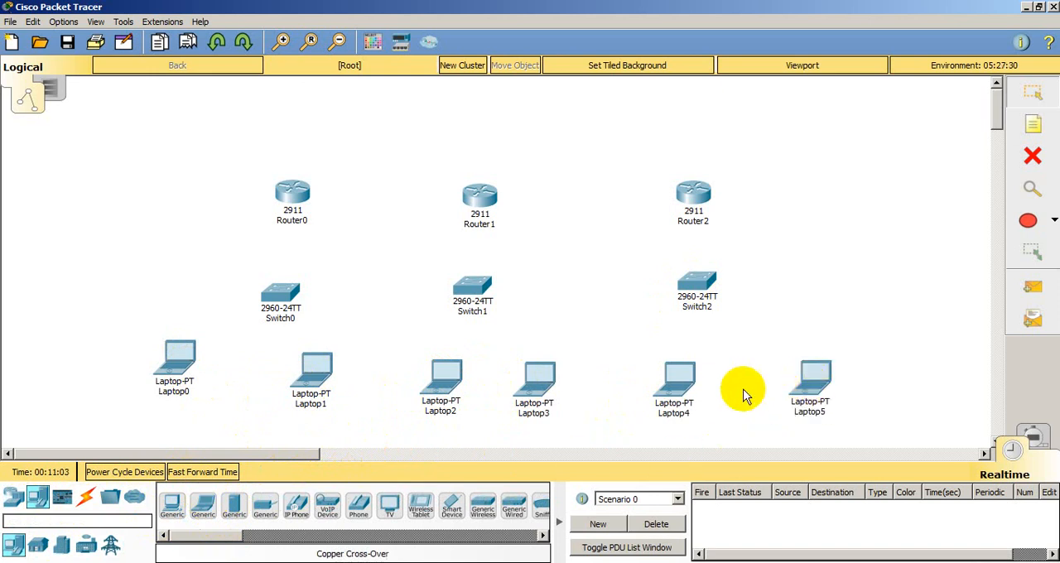
Step: Connect Laptop0 to port FastEthernet0/1 of Switch0 with a copper straight-through cable
{"action": "left_click", "coordinate": [87, 501]}
{"action": "left_click", "coordinate": [266, 506]}
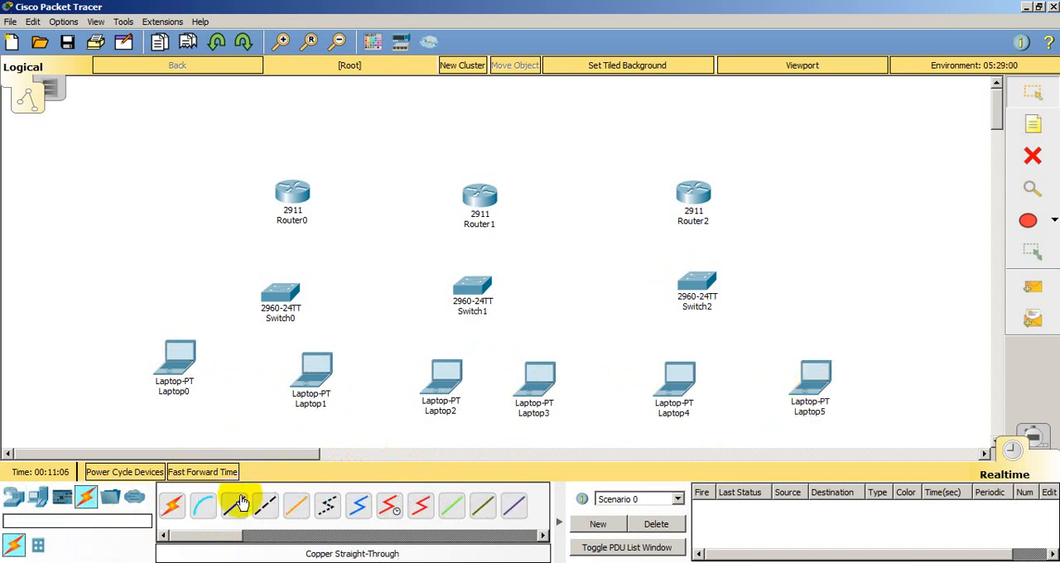
{"action": "left_click", "coordinate": [176, 368]}
{"action": "left_click", "coordinate": [203, 420]}
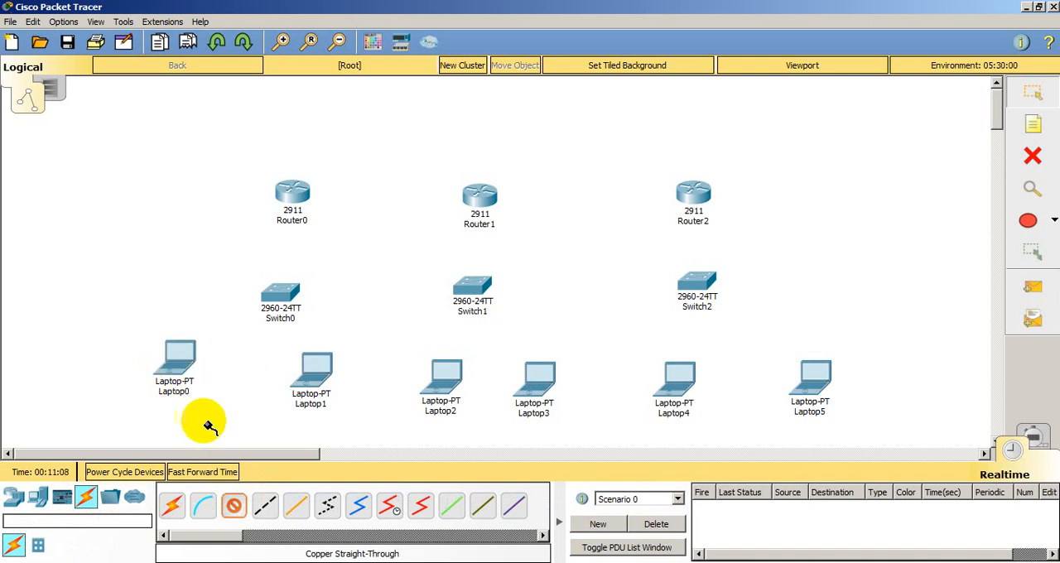
{"action": "left_click", "coordinate": [280, 300]}
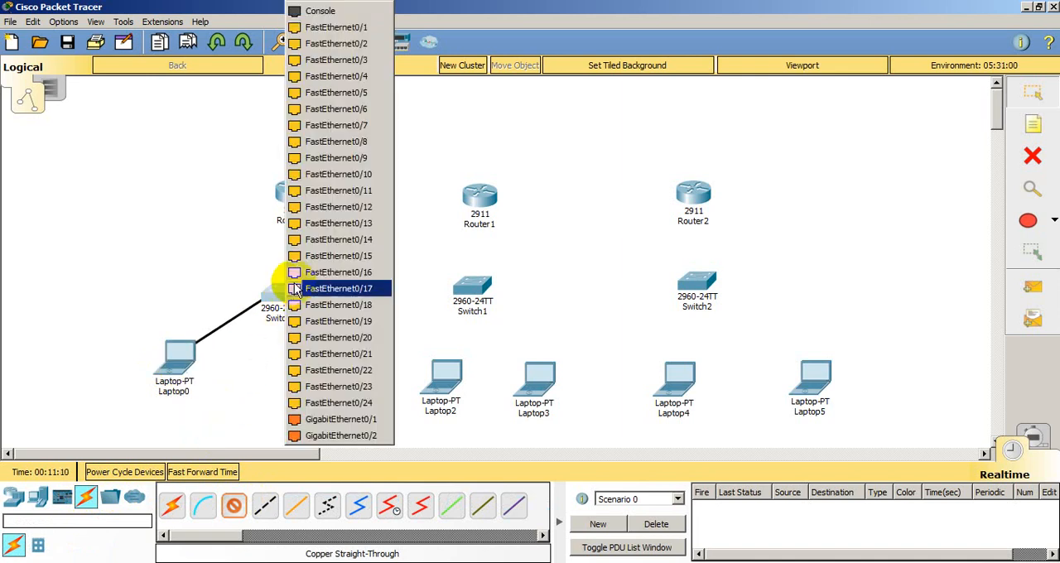
{"action": "left_click", "coordinate": [331, 30]}
Step: Connect Laptop1's FastEthernet0 to Switch0's FastEthernet0/2 with a copper straight-through cable
{"action": "left_click", "coordinate": [261, 502]}
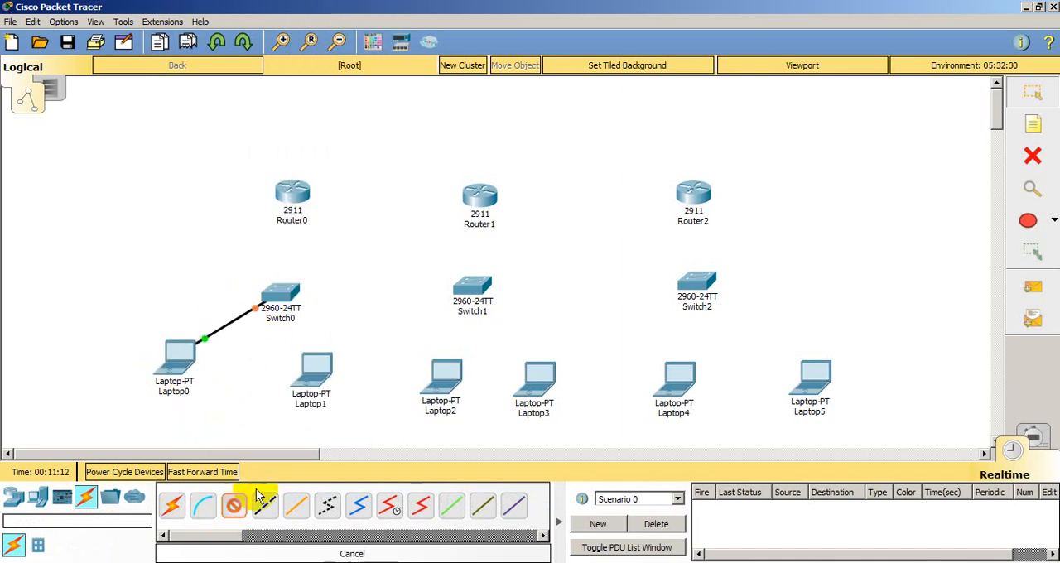
{"action": "left_click", "coordinate": [311, 372]}
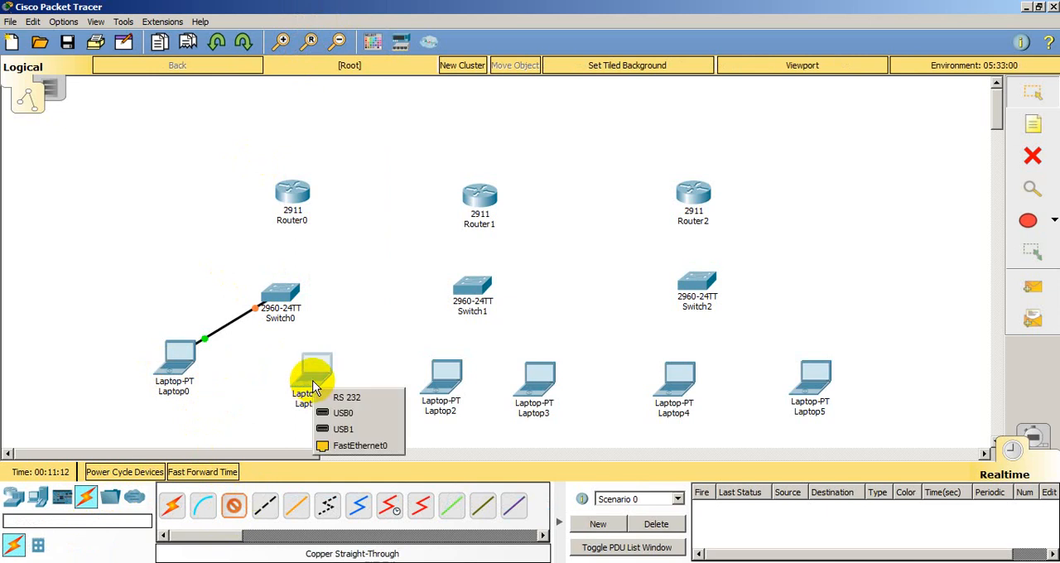
{"action": "left_click", "coordinate": [340, 442]}
{"action": "left_click", "coordinate": [288, 303]}
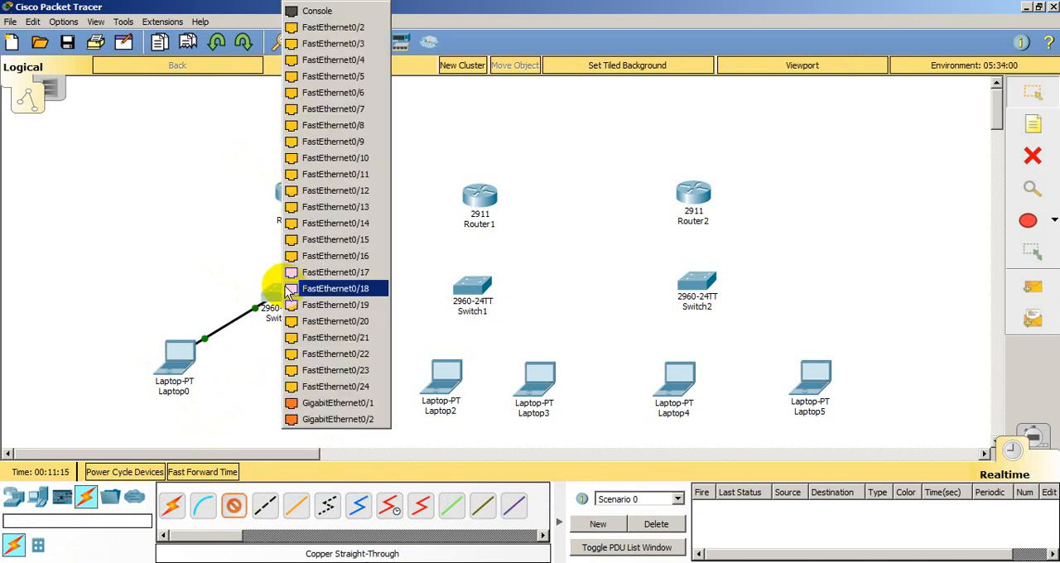
{"action": "left_click", "coordinate": [333, 28]}
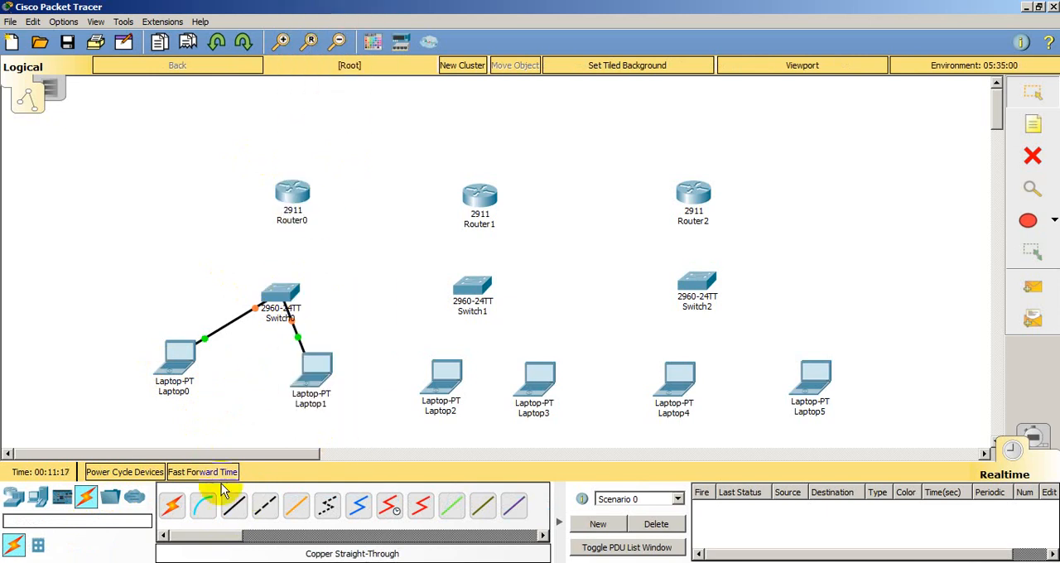
Step: Connect Switch0's FastEthernet0/3 to Router0's GigabitEthernet0/0 with a copper straight-through cable
{"action": "left_click", "coordinate": [234, 506]}
{"action": "left_click", "coordinate": [290, 313]}
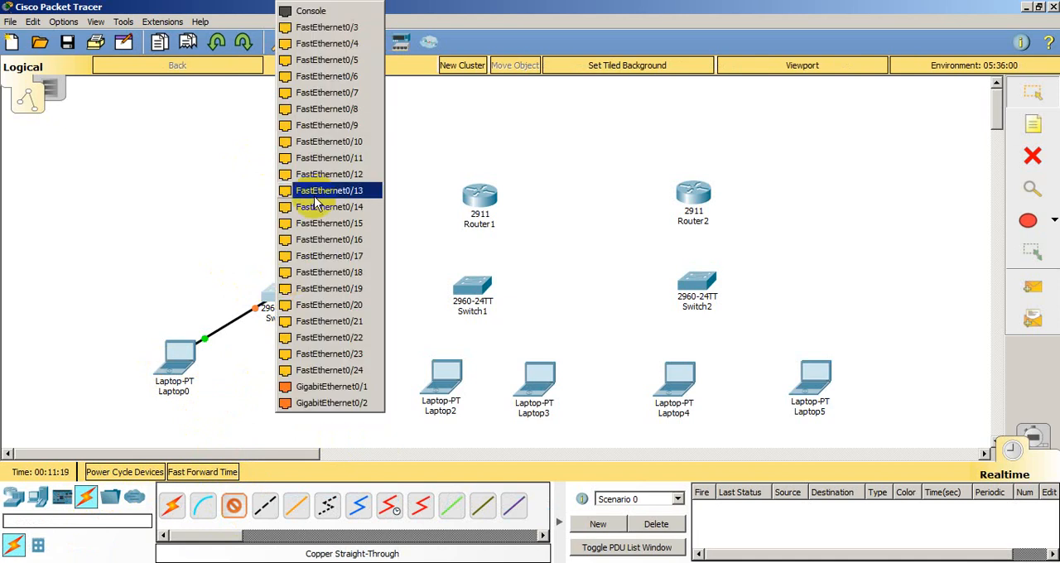
{"action": "left_click", "coordinate": [333, 27]}
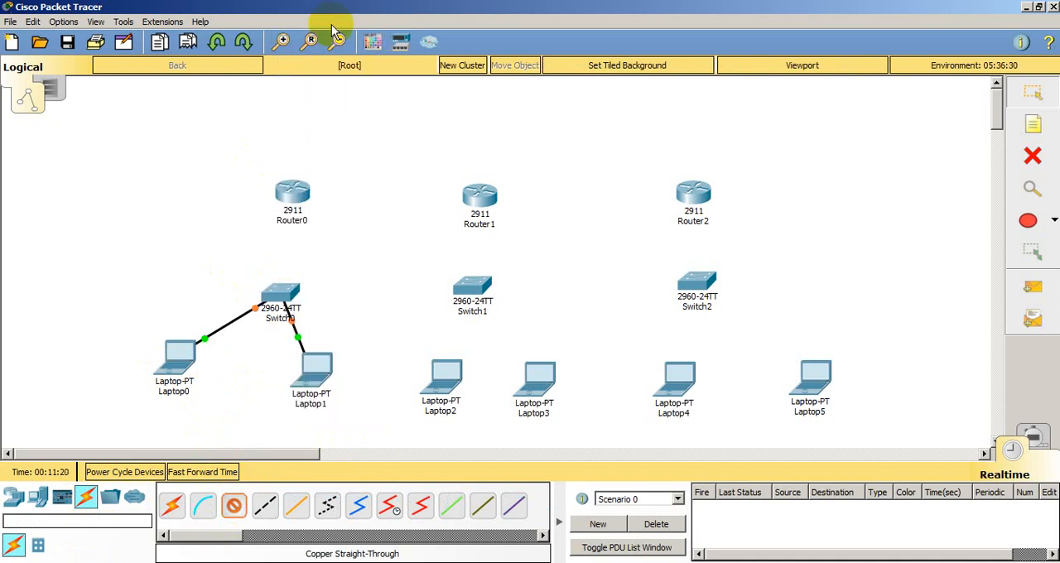
{"action": "left_click", "coordinate": [290, 192]}
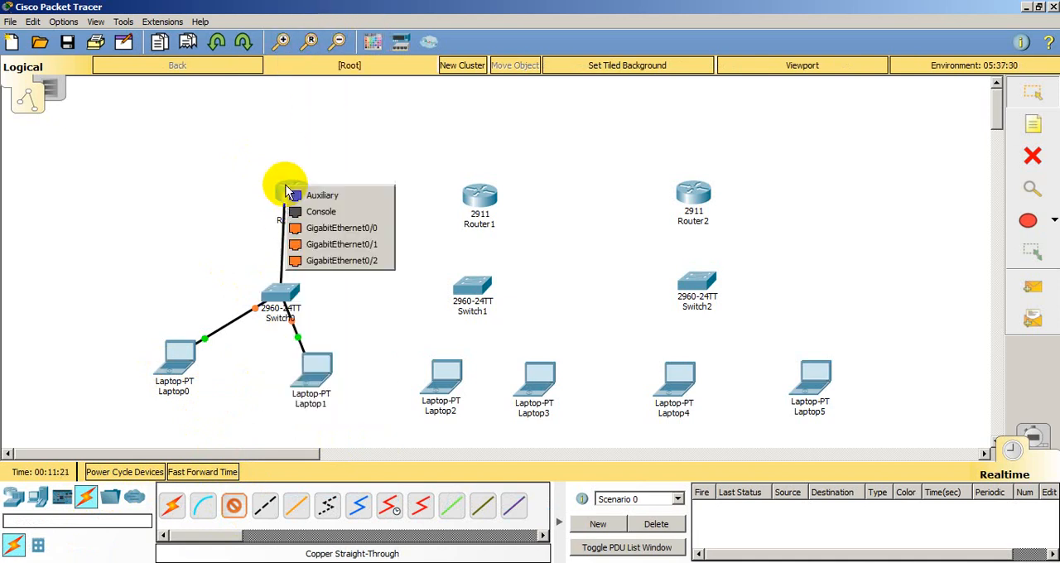
{"action": "left_click", "coordinate": [335, 235]}
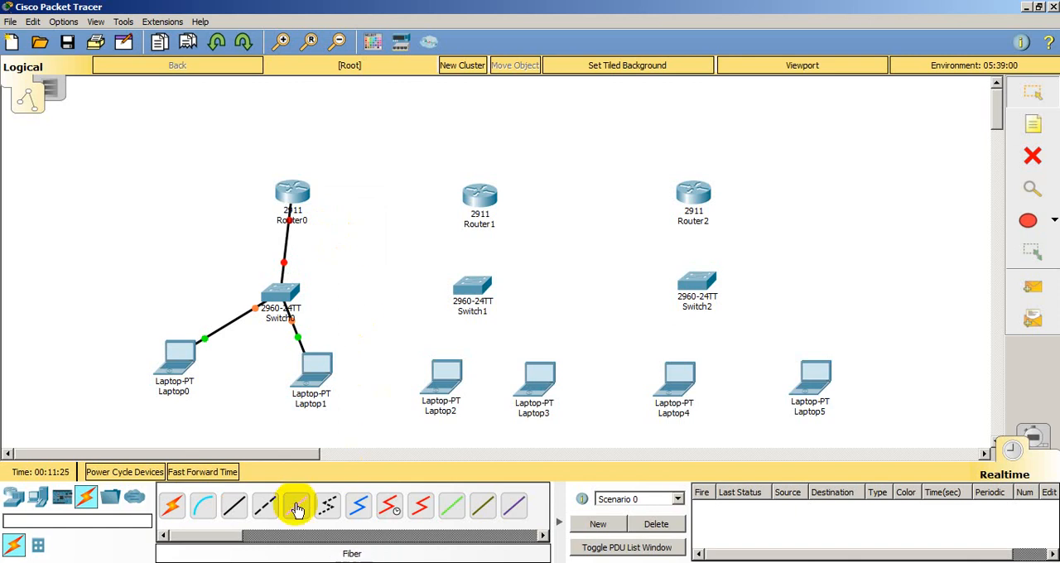
Step: Connect the FastEthernet0 ports of Laptop2 and Laptop3 to Switch1's FastEthernet0/1 and FastEthernet0/2 ports with copper straight-through cables
{"action": "left_click", "coordinate": [437, 395]}
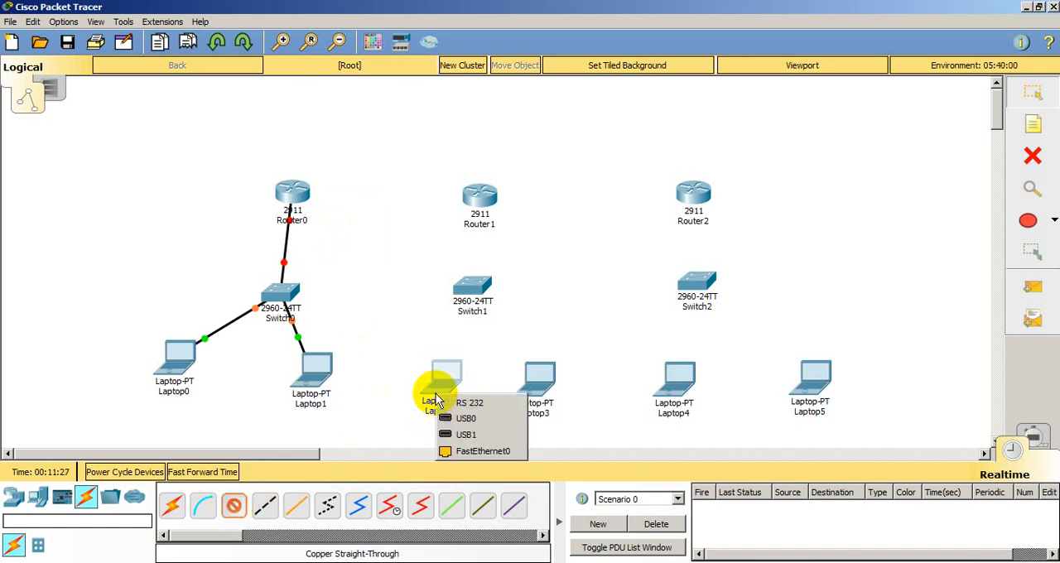
{"action": "left_click", "coordinate": [476, 451]}
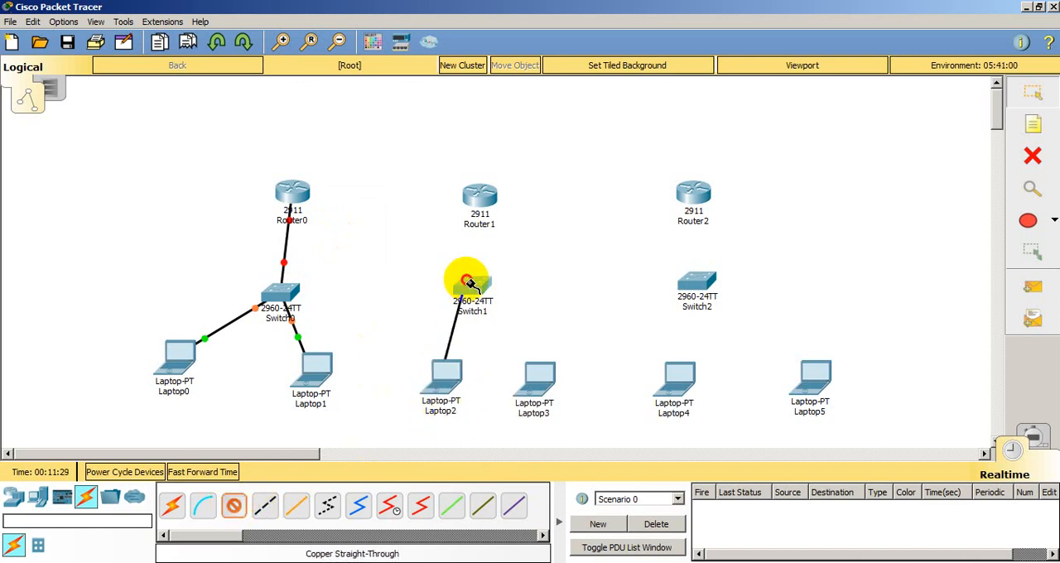
{"action": "left_click", "coordinate": [466, 282]}
{"action": "left_click", "coordinate": [525, 46]}
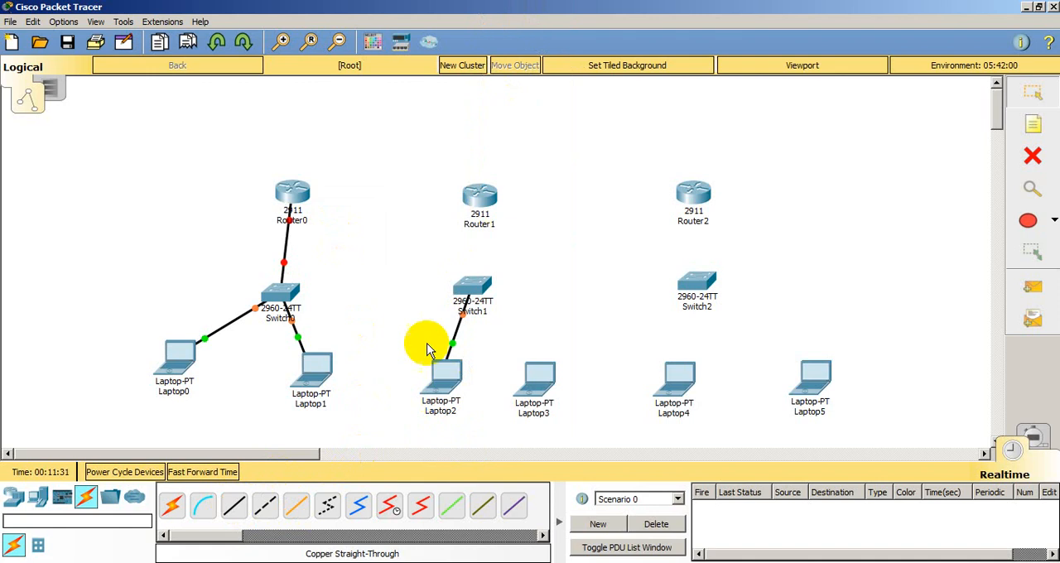
{"action": "left_click", "coordinate": [237, 503]}
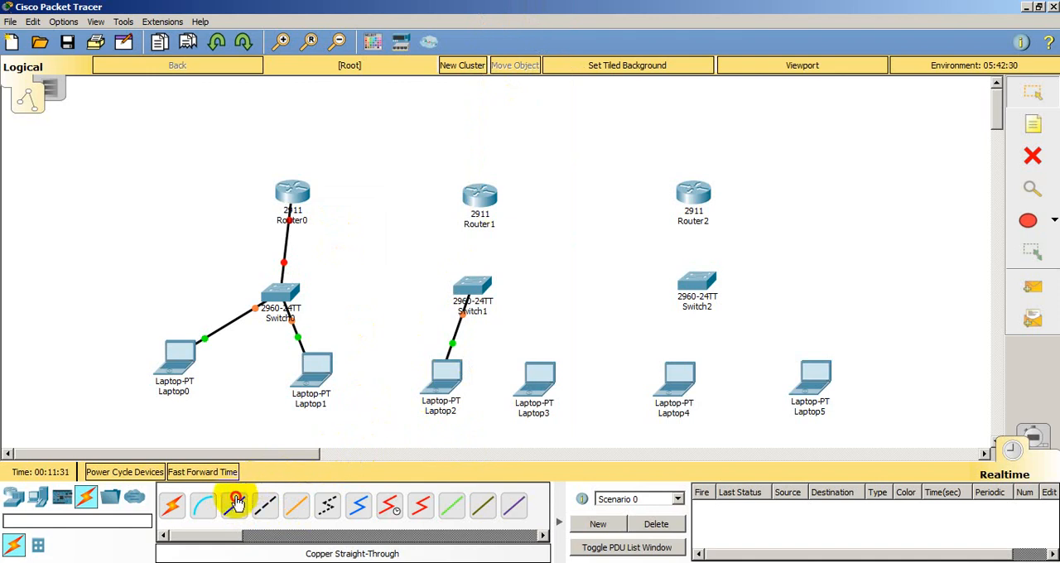
{"action": "left_click", "coordinate": [532, 381]}
{"action": "left_click", "coordinate": [578, 455]}
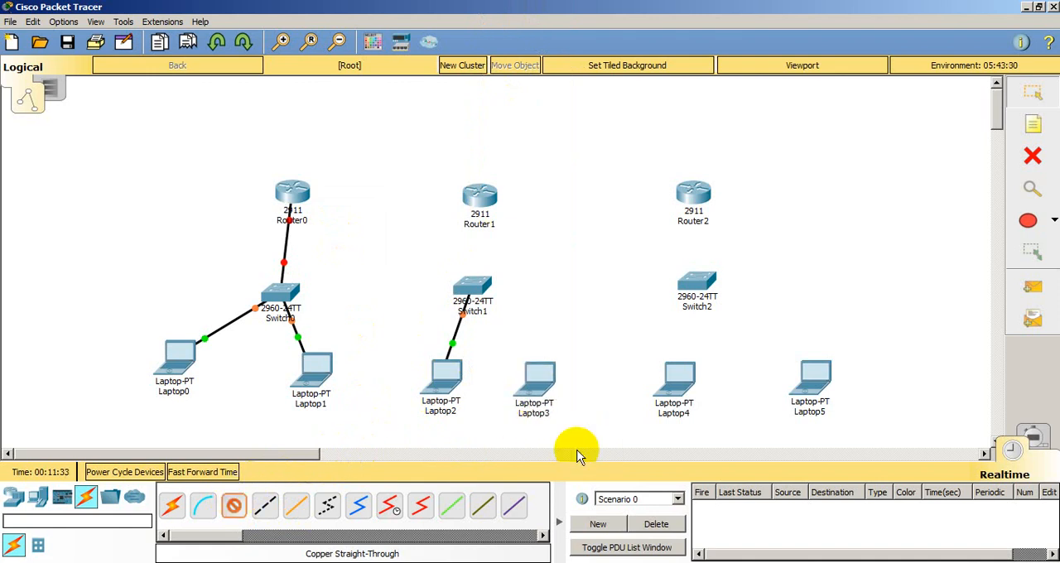
{"action": "left_click", "coordinate": [471, 286]}
{"action": "left_click", "coordinate": [519, 33]}
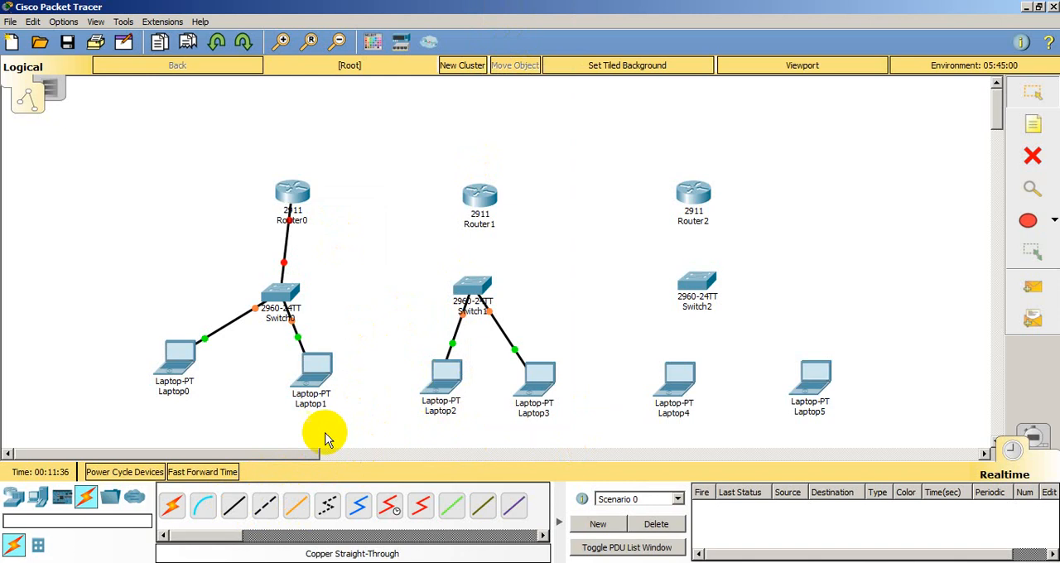
Step: Connect Switch1's FastEthernet0/3 to Router1's GigabitEthernet0/0 with a copper straight-through cable
{"action": "left_click", "coordinate": [237, 503]}
{"action": "left_click", "coordinate": [469, 287]}
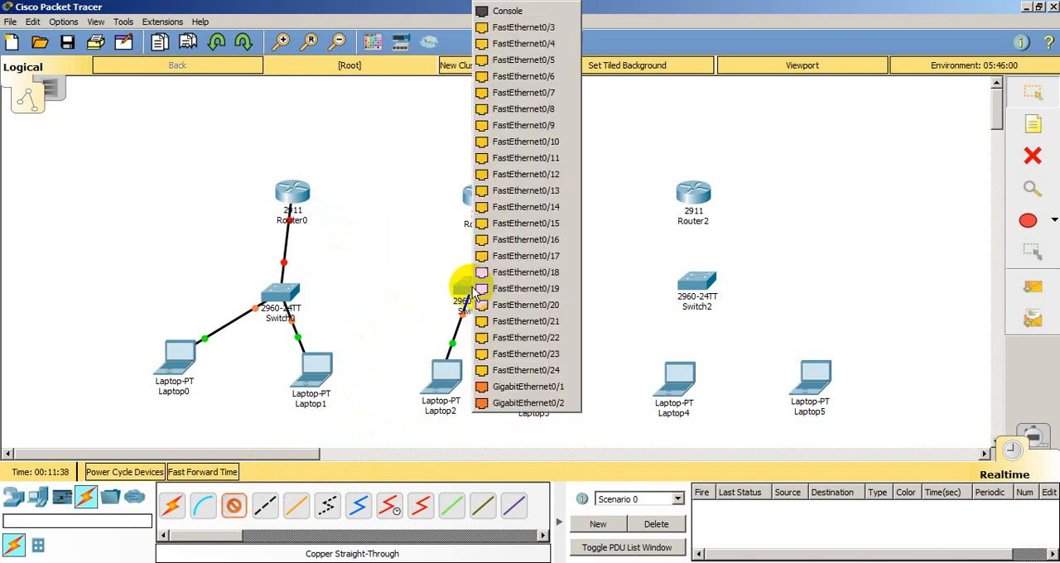
{"action": "left_click", "coordinate": [547, 31]}
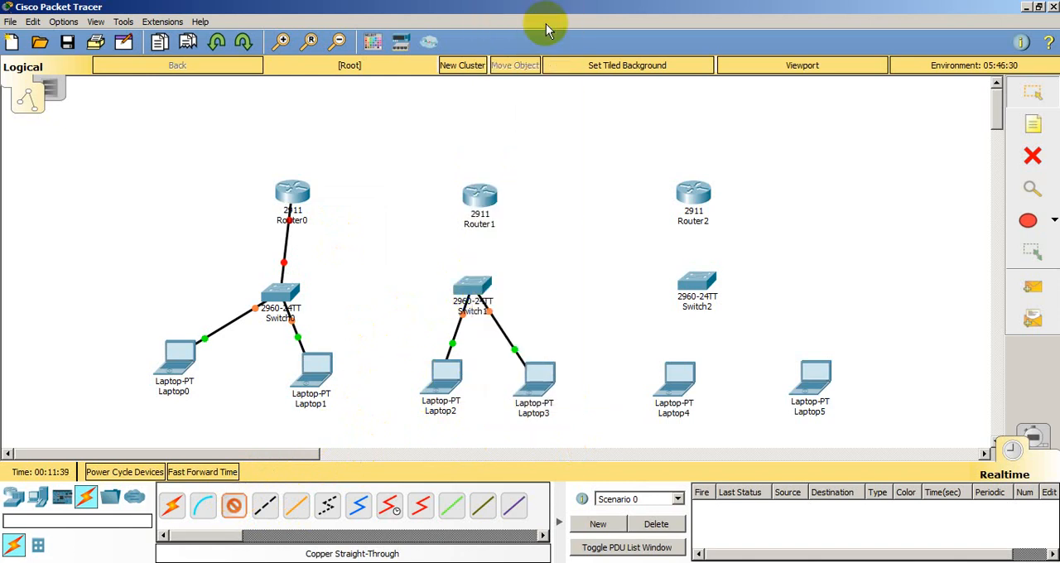
{"action": "left_click", "coordinate": [485, 192]}
{"action": "left_click", "coordinate": [542, 233]}
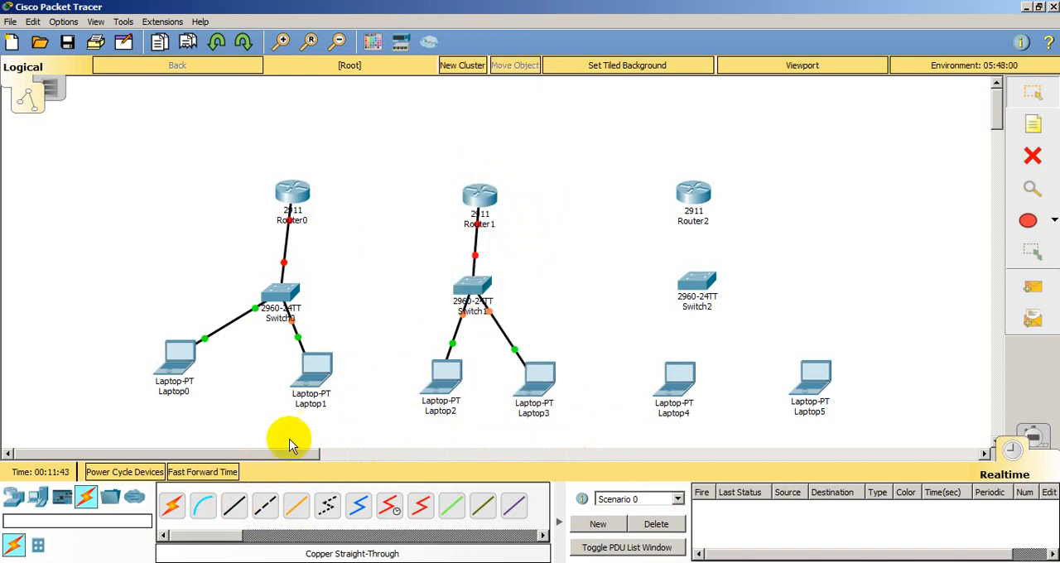
Step: Connect Laptop4's FastEthernet0 to Switch2's FastEthernet0/1 with a copper straight-through cable
{"action": "left_click", "coordinate": [228, 503]}
{"action": "left_click", "coordinate": [665, 390]}
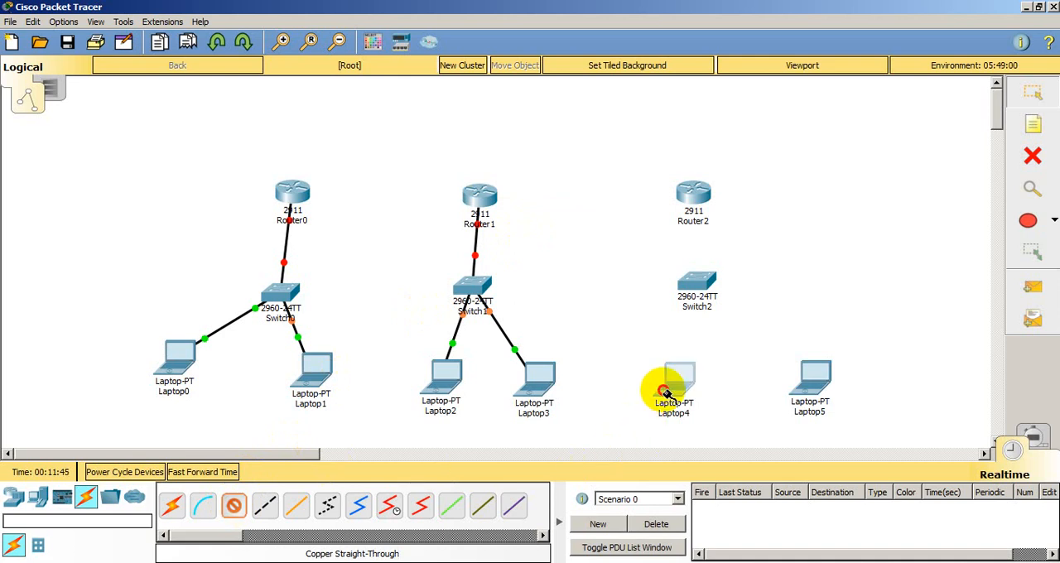
{"action": "left_click", "coordinate": [701, 450]}
{"action": "left_click", "coordinate": [701, 280]}
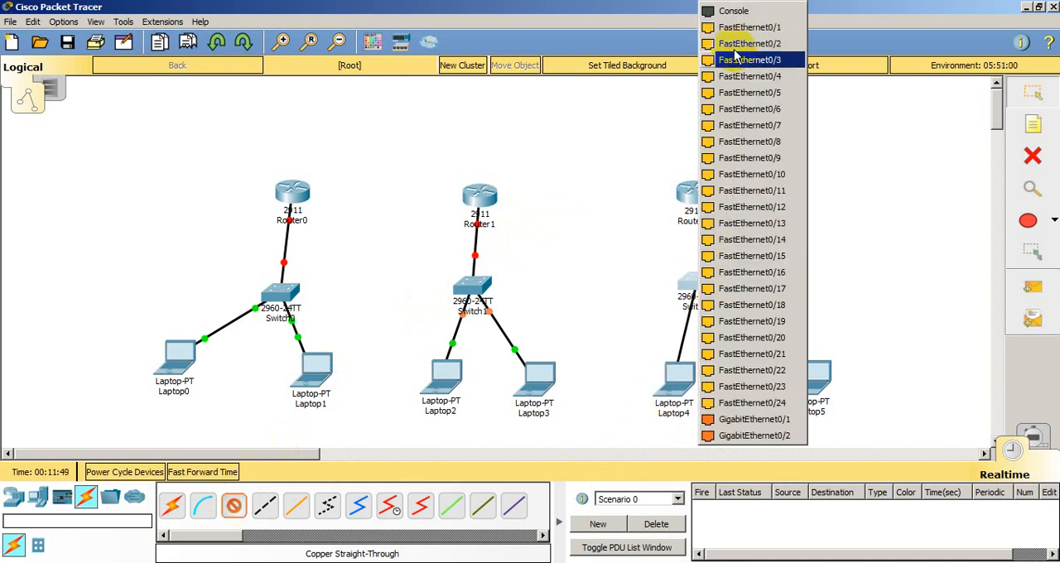
{"action": "left_click", "coordinate": [734, 27]}
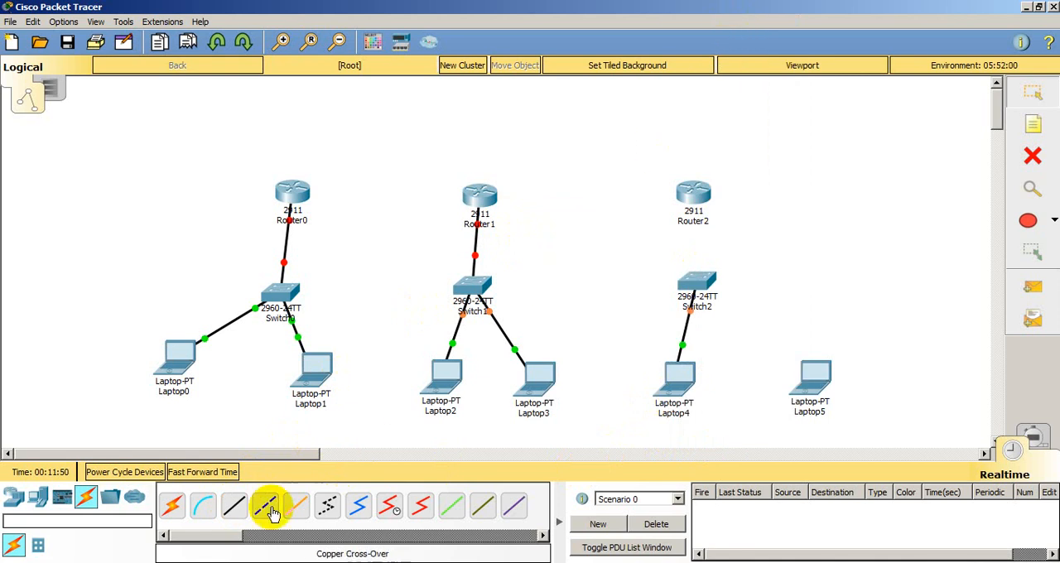
Step: Connect Laptop5's FastEthernet0 to Switch2's FastEthernet0/2 with a copper straight-through cable
{"action": "left_click", "coordinate": [807, 381]}
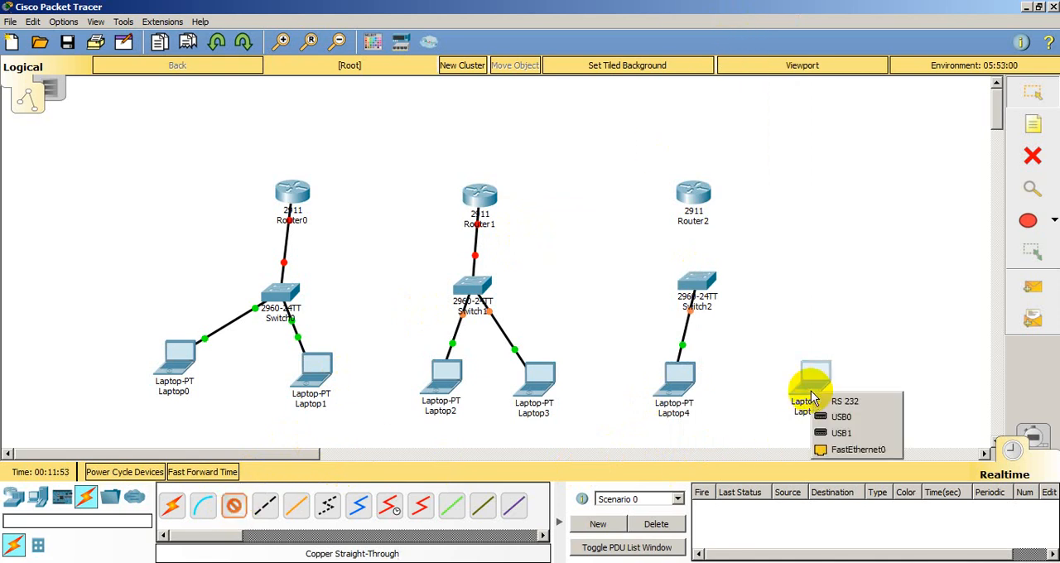
{"action": "left_click", "coordinate": [841, 446]}
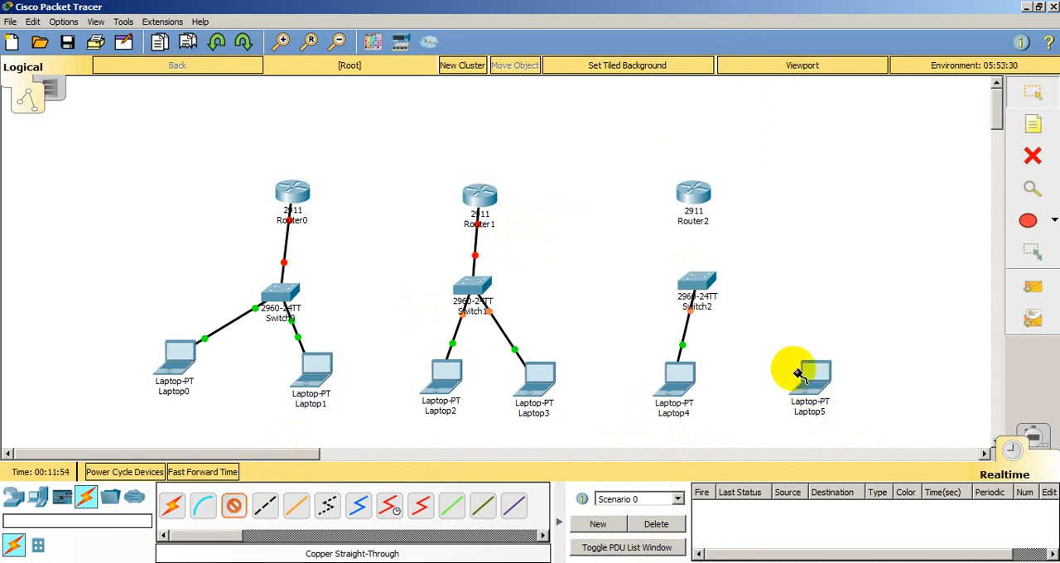
{"action": "left_click", "coordinate": [696, 282]}
{"action": "left_click", "coordinate": [762, 28]}
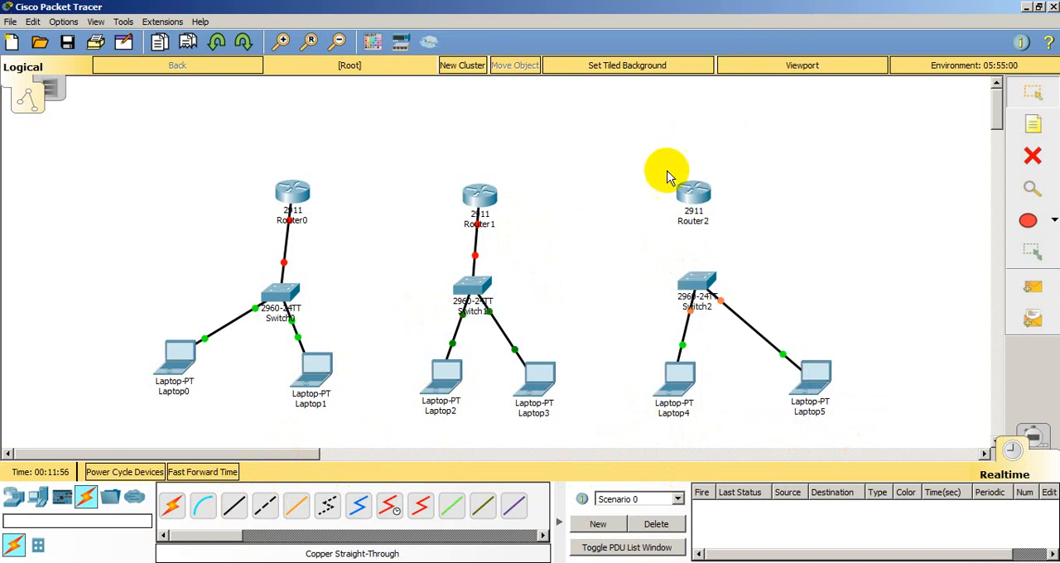
Step: Connect Switch2 to Router2's GigabitEthernet0/0 port with a copper straight-through cable
{"action": "left_click", "coordinate": [244, 509]}
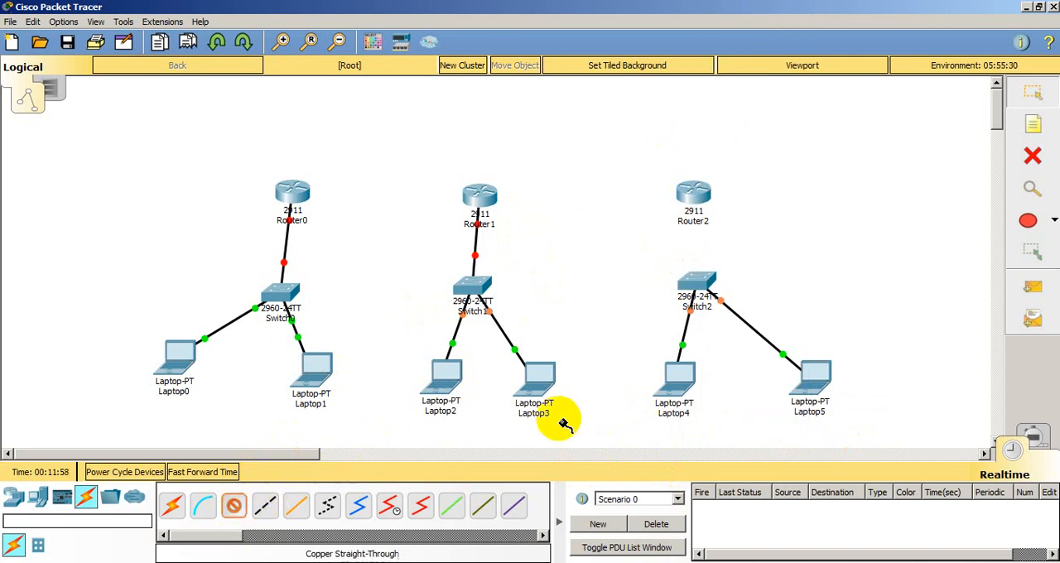
{"action": "left_click", "coordinate": [694, 284]}
{"action": "left_click", "coordinate": [737, 27]}
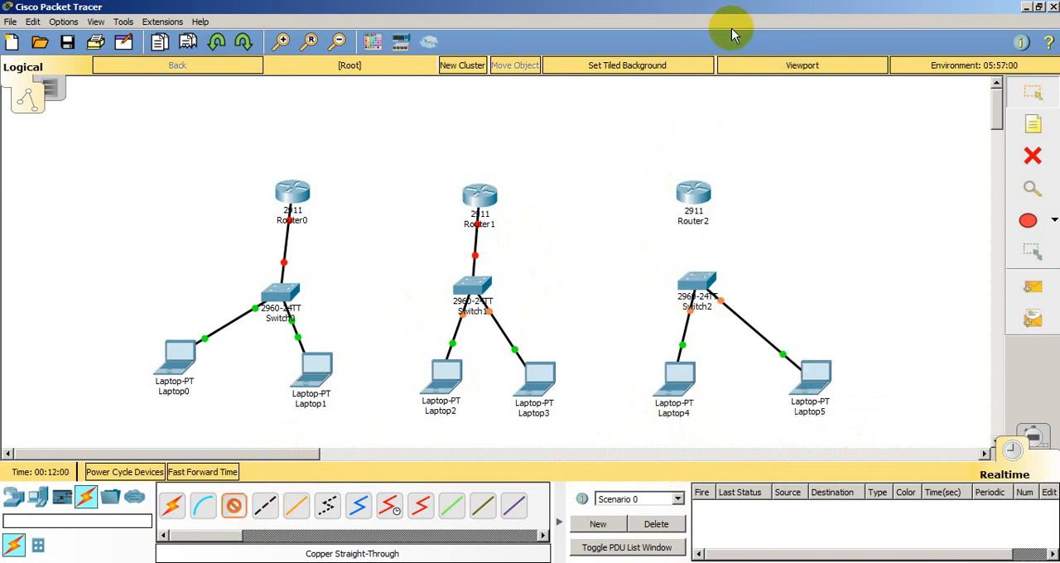
{"action": "left_click", "coordinate": [696, 193]}
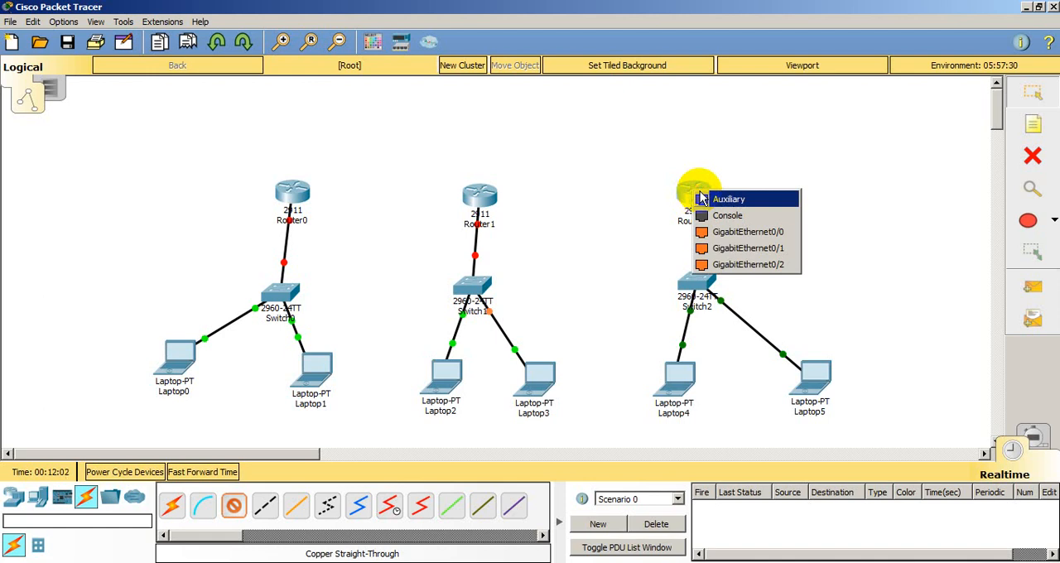
{"action": "left_click", "coordinate": [728, 228]}
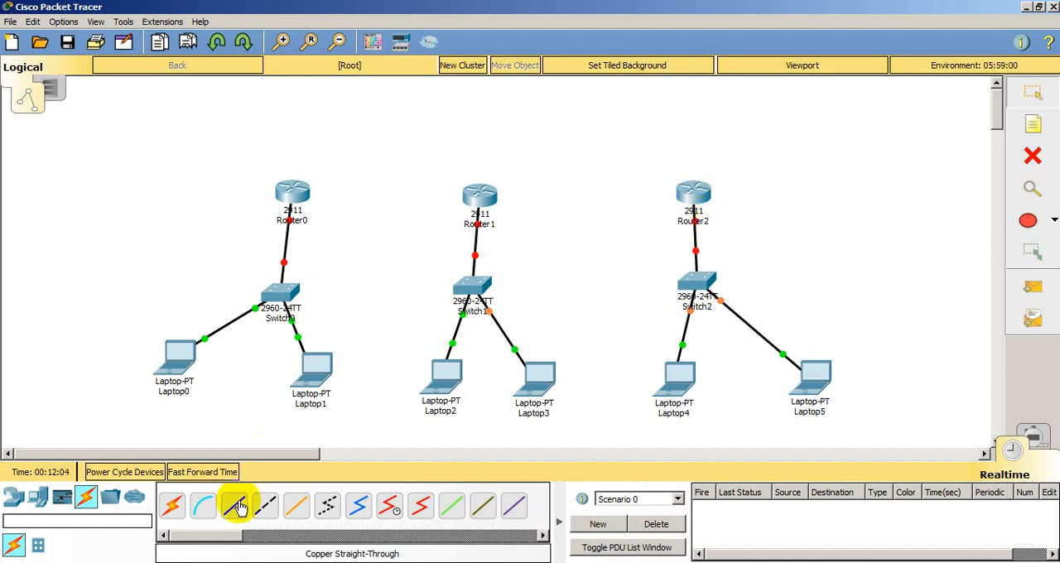
Step: Connect Router0 to Router1 with a copper cross-over cable
{"action": "left_click", "coordinate": [265, 507]}
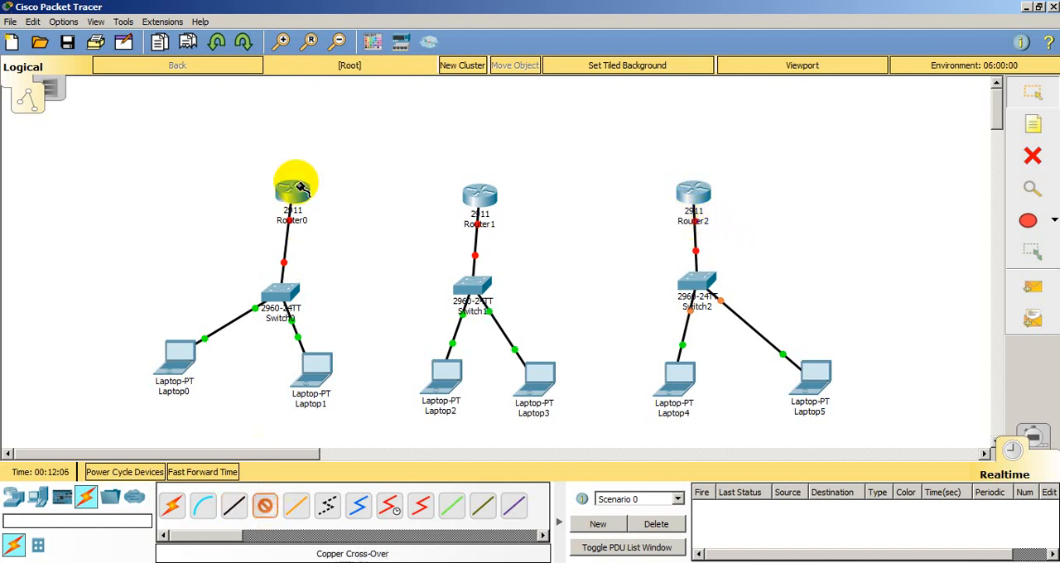
{"action": "left_click", "coordinate": [295, 191]}
{"action": "left_click", "coordinate": [348, 224]}
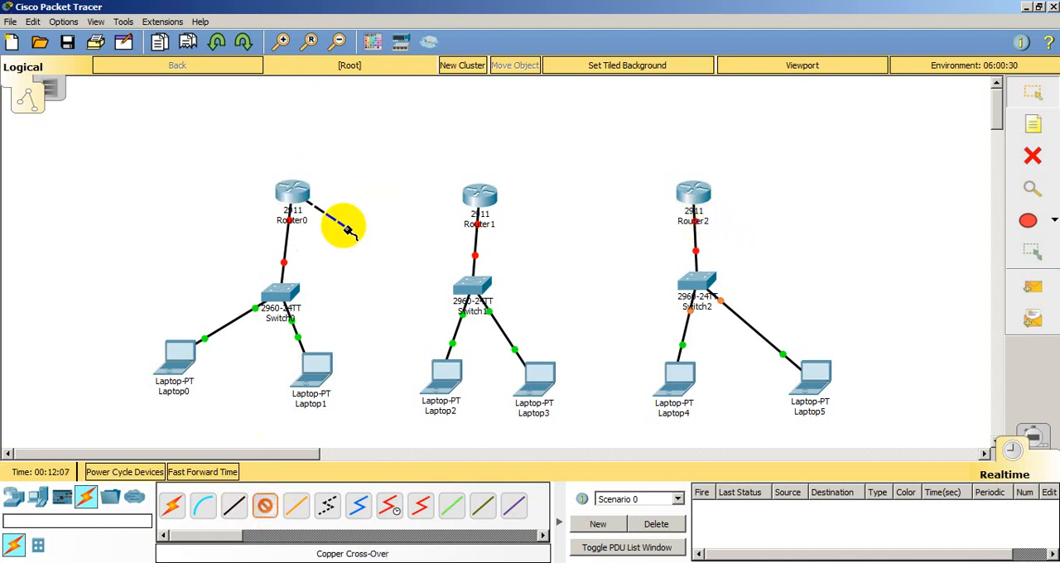
{"action": "left_click", "coordinate": [483, 193]}
{"action": "left_click", "coordinate": [515, 232]}
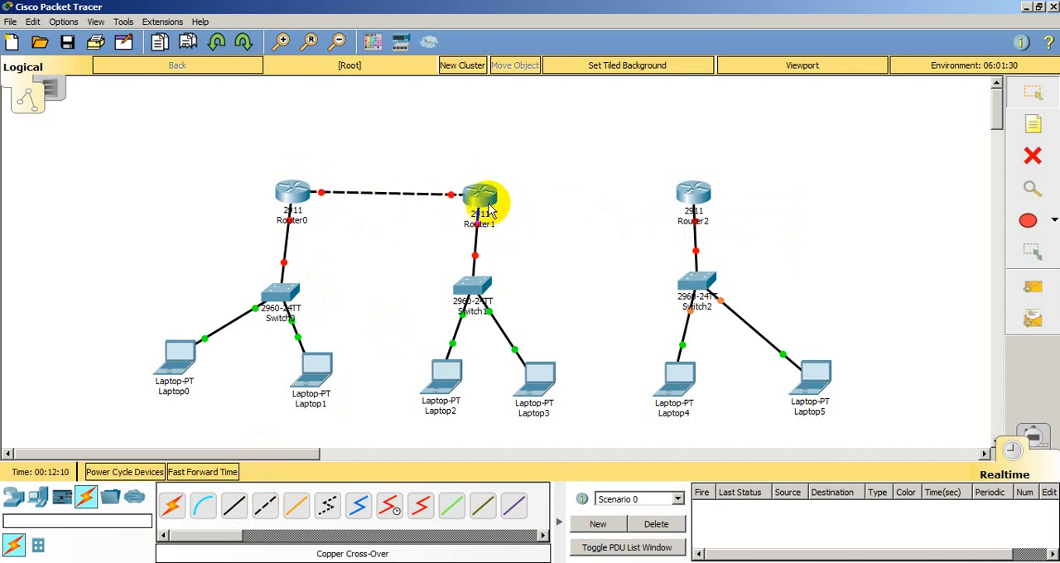
Step: Connect Router1 to Router2's GigabitEthernet0/1 port with a copper cross-over cable
{"action": "left_click", "coordinate": [265, 506]}
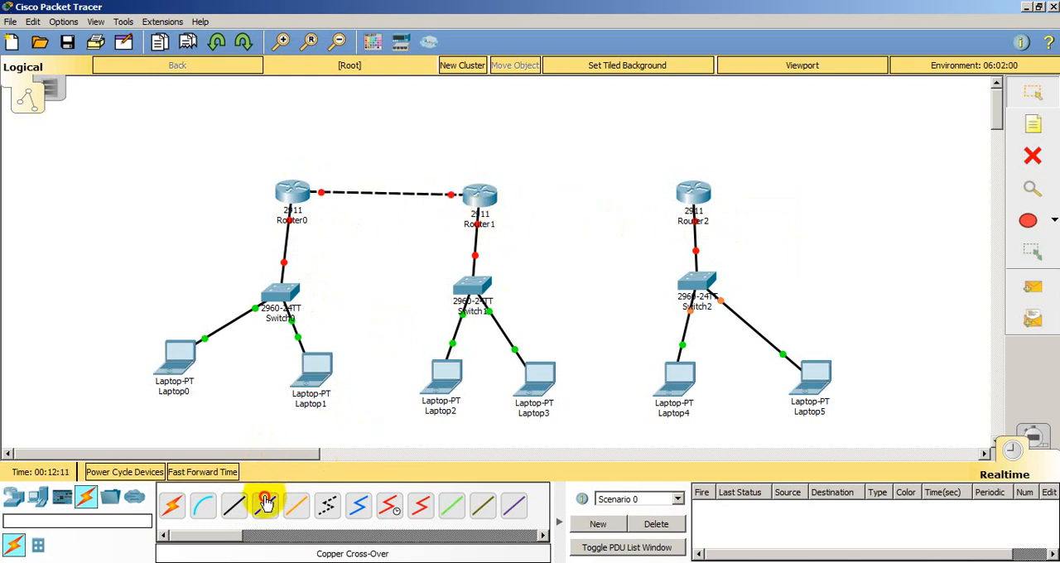
{"action": "left_click", "coordinate": [486, 197]}
{"action": "left_click", "coordinate": [520, 235]}
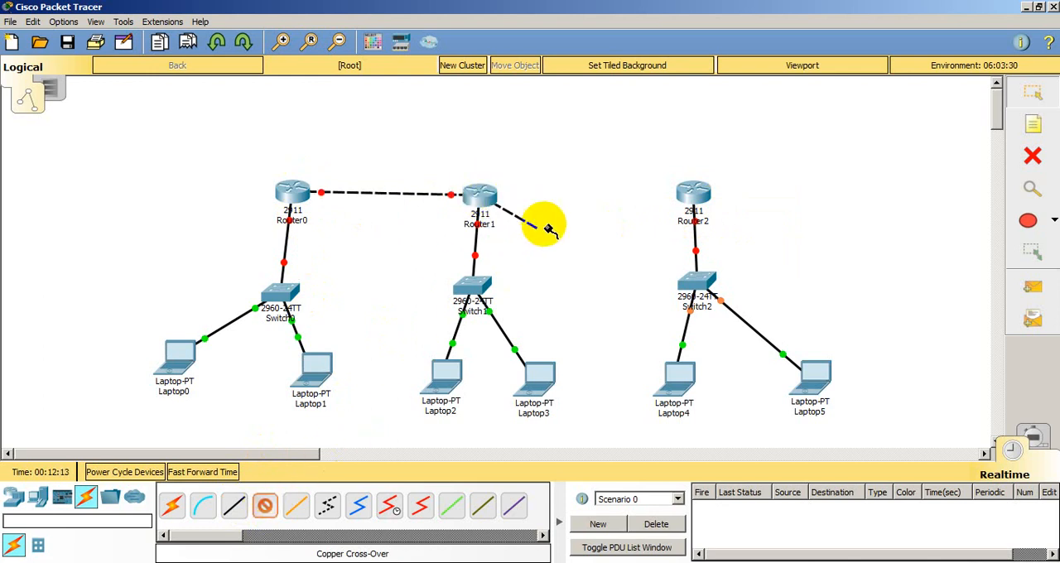
{"action": "left_click", "coordinate": [696, 194]}
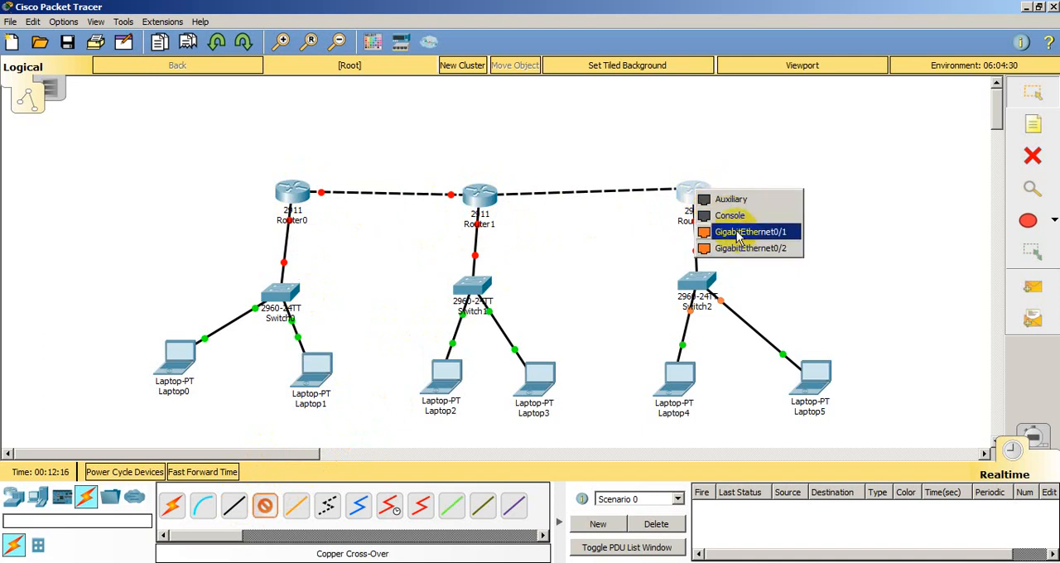
{"action": "left_click", "coordinate": [740, 233]}
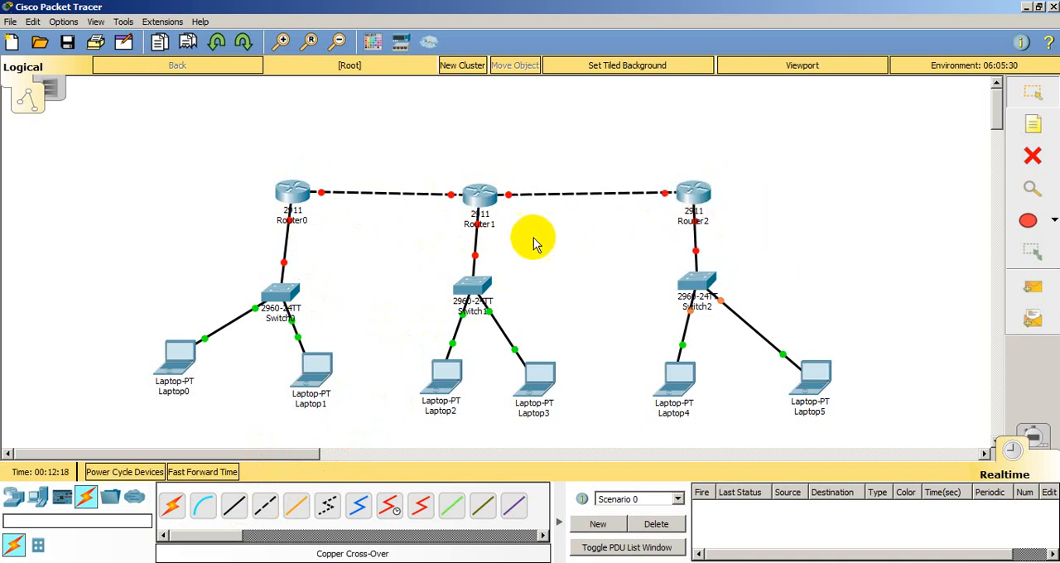
Step: Place the notes "jaringan 1", "jaringan 2" and "jaringan 3" beside the Router0, Router1 and Router2 networks respectively
{"action": "left_click", "coordinate": [1028, 129]}
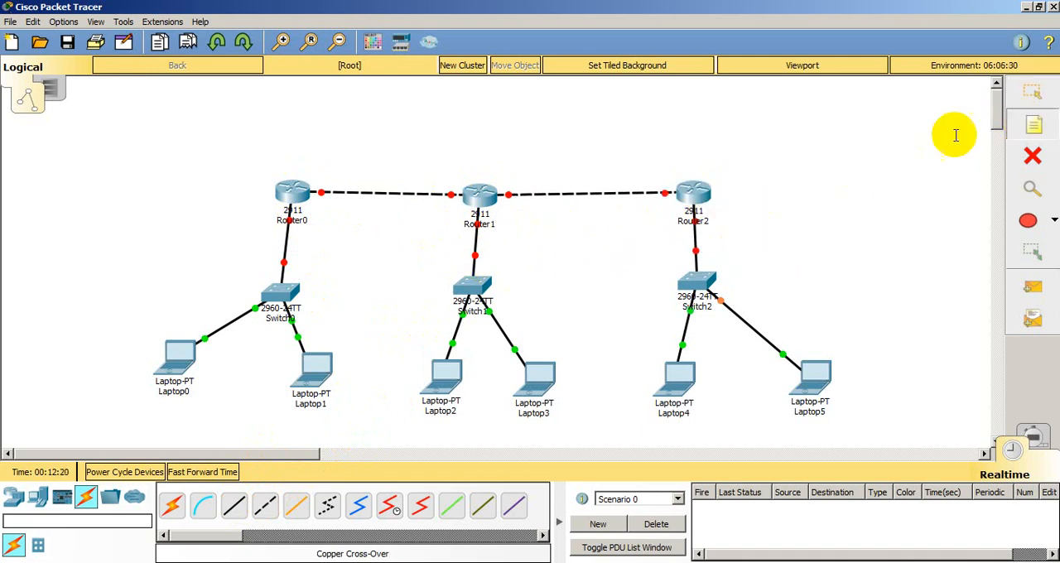
{"action": "left_click", "coordinate": [125, 247]}
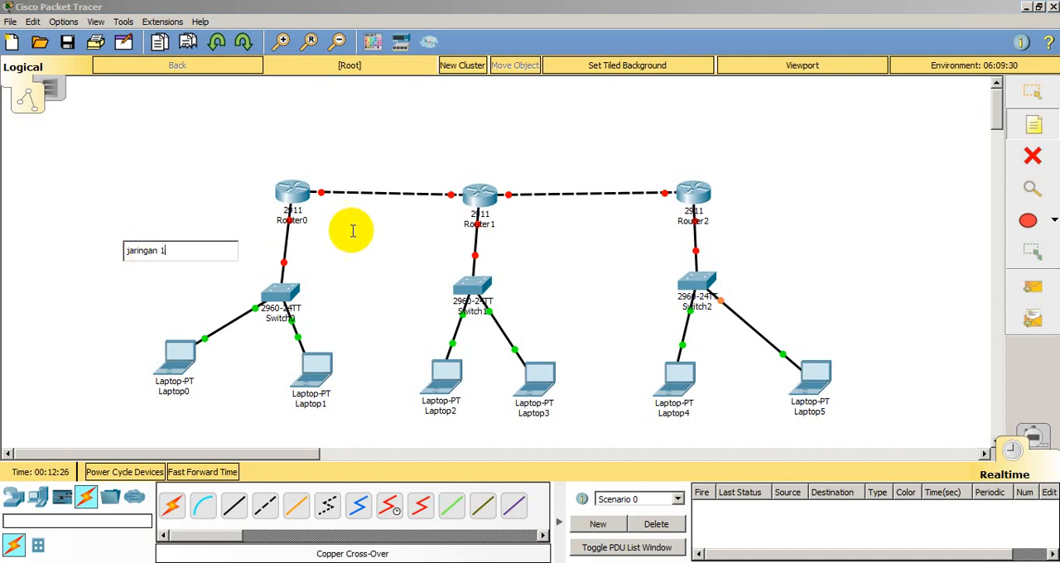
{"action": "left_click", "coordinate": [391, 249]}
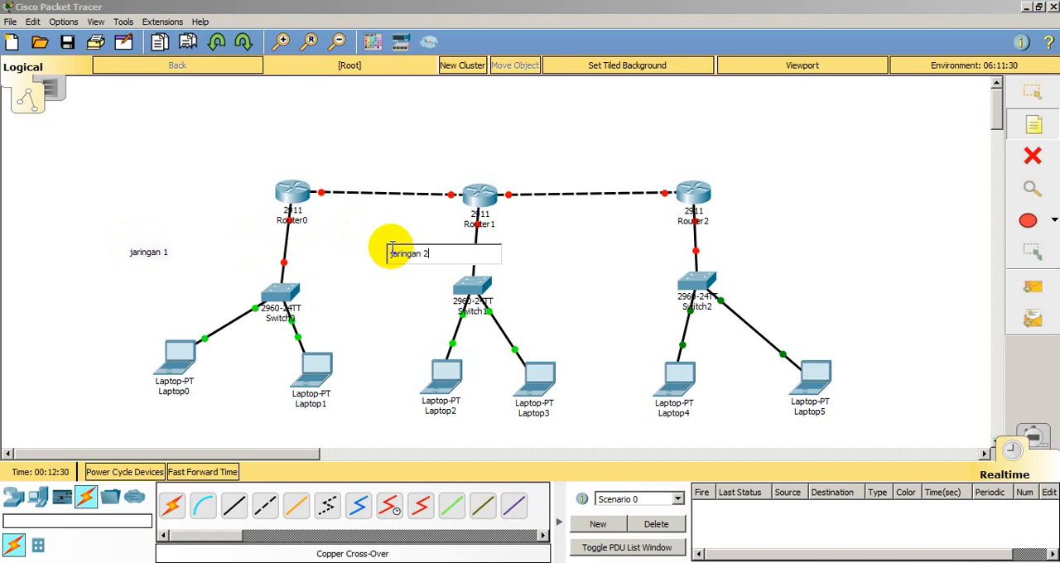
{"action": "left_click", "coordinate": [752, 246]}
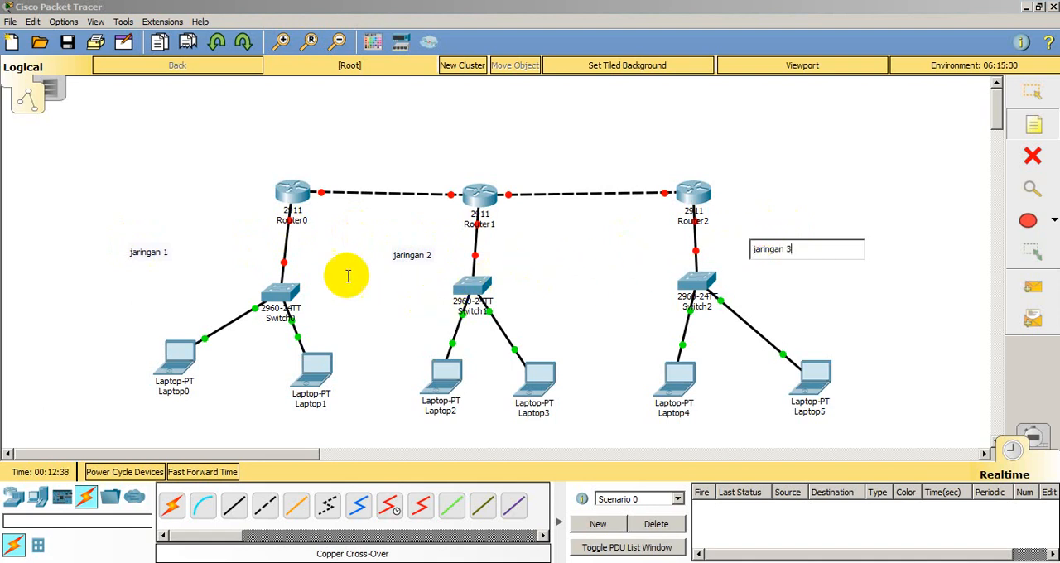
Step: Place the notes "r1", "r2" and "r3" above Router0, Router1 and Router2 respectively
{"action": "left_click", "coordinate": [286, 141]}
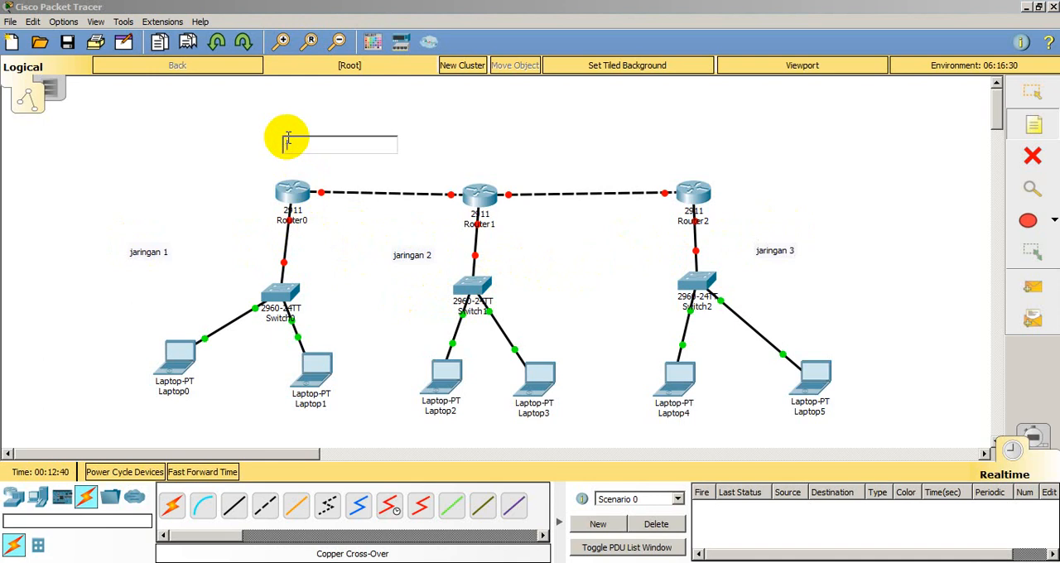
{"action": "type", "text": "r1"}
{"action": "left_click", "coordinate": [464, 141]}
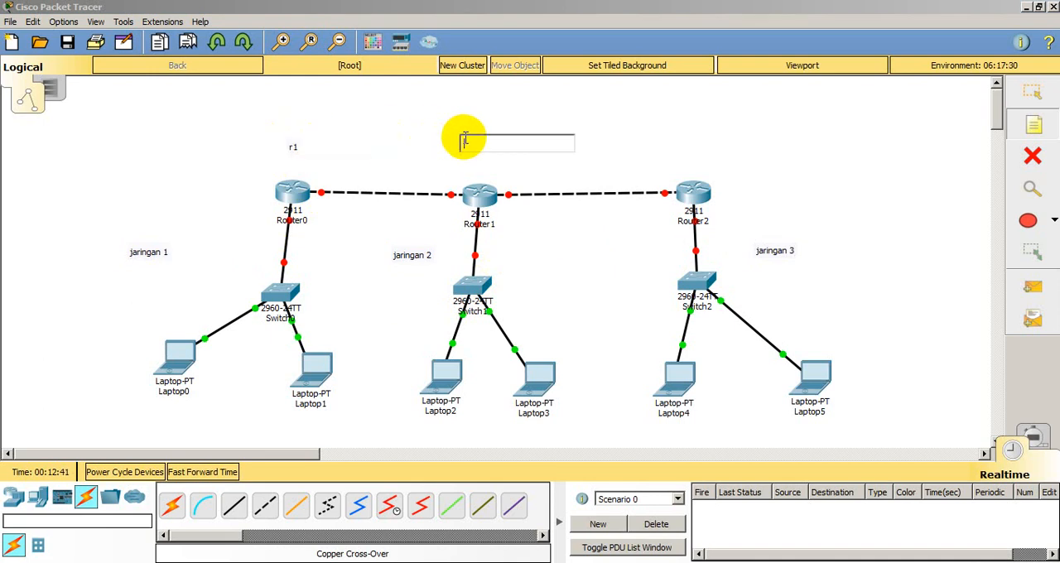
{"action": "type", "text": "r2"}
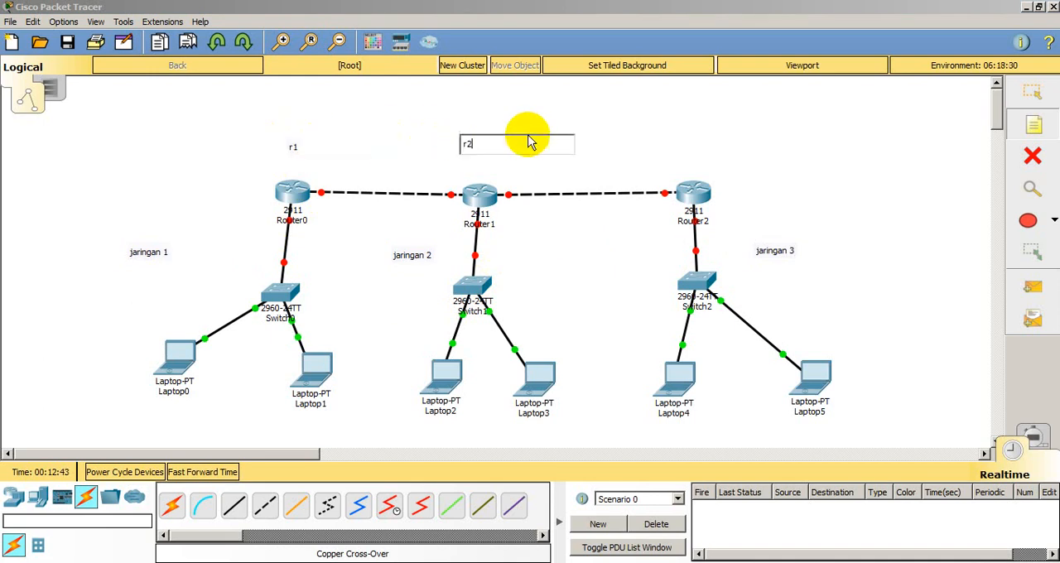
{"action": "left_click", "coordinate": [671, 141]}
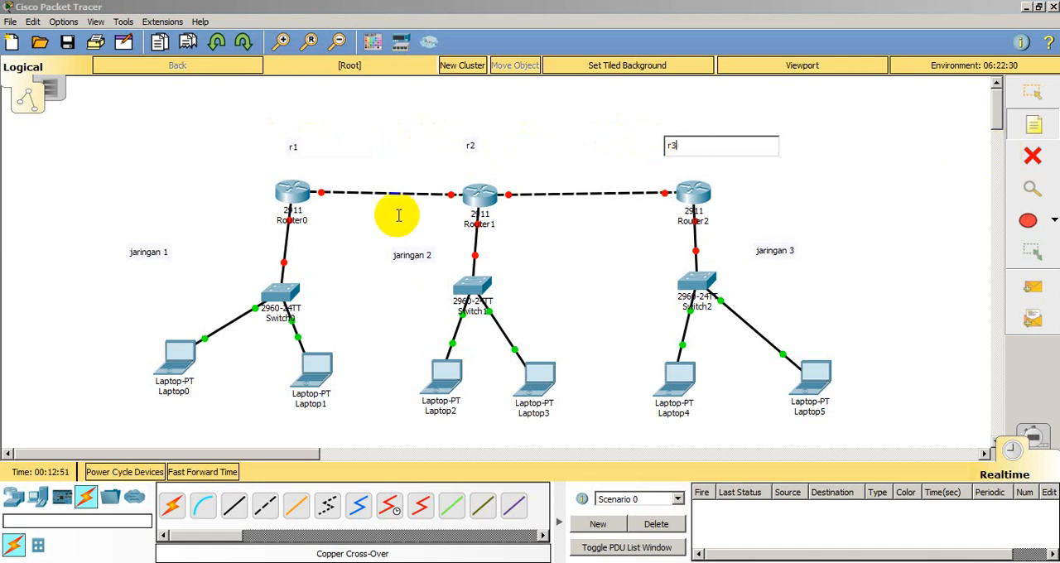
Step: Add the address notes 192.156.3.2 near Laptop0 and 192.168.3.3 below Laptop1
{"action": "left_click", "coordinate": [73, 389]}
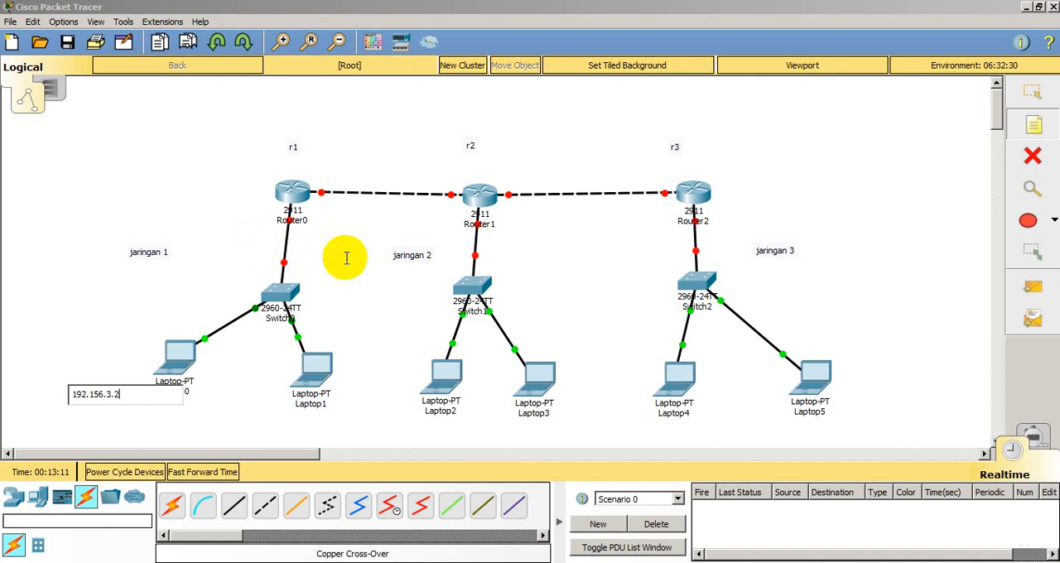
{"action": "left_click", "coordinate": [331, 428]}
{"action": "type", "text": "92.16"}
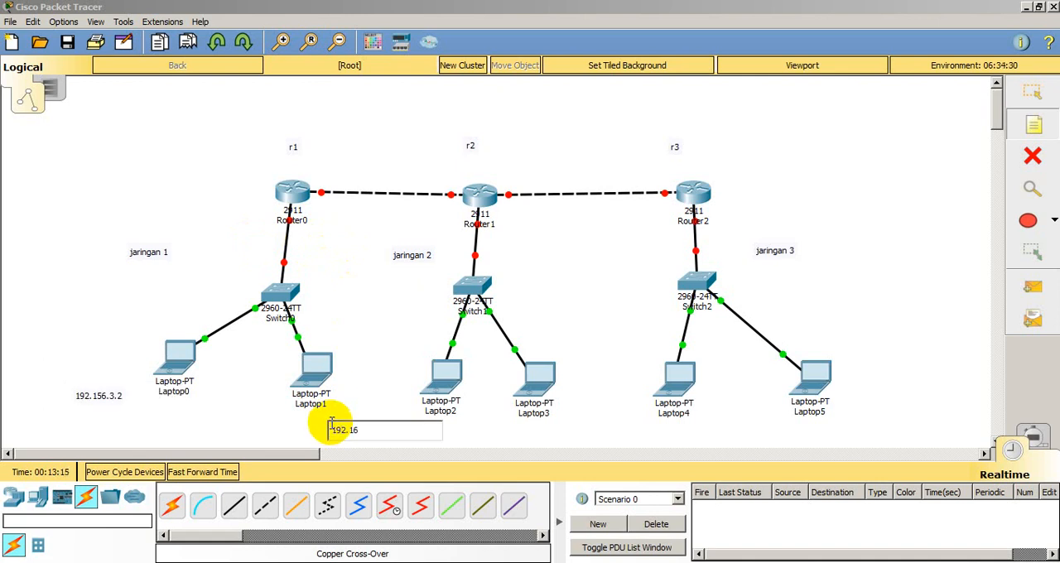
{"action": "type", "text": "8.3.3"}
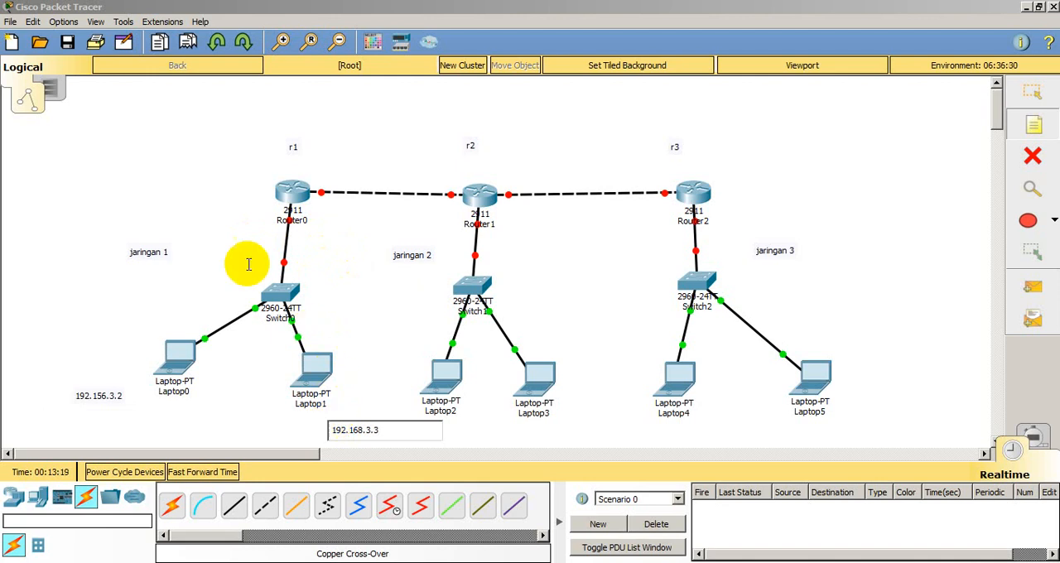
Step: Add the address note 192.168.3.1 beside the link between Router0 and Switch0
{"action": "left_click", "coordinate": [224, 250]}
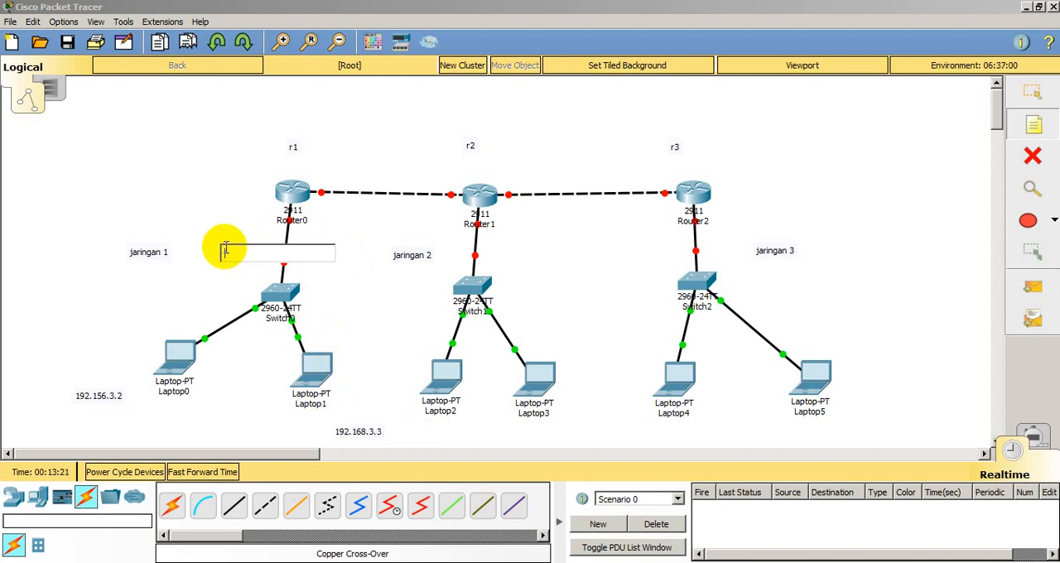
{"action": "type", "text": "192.1"}
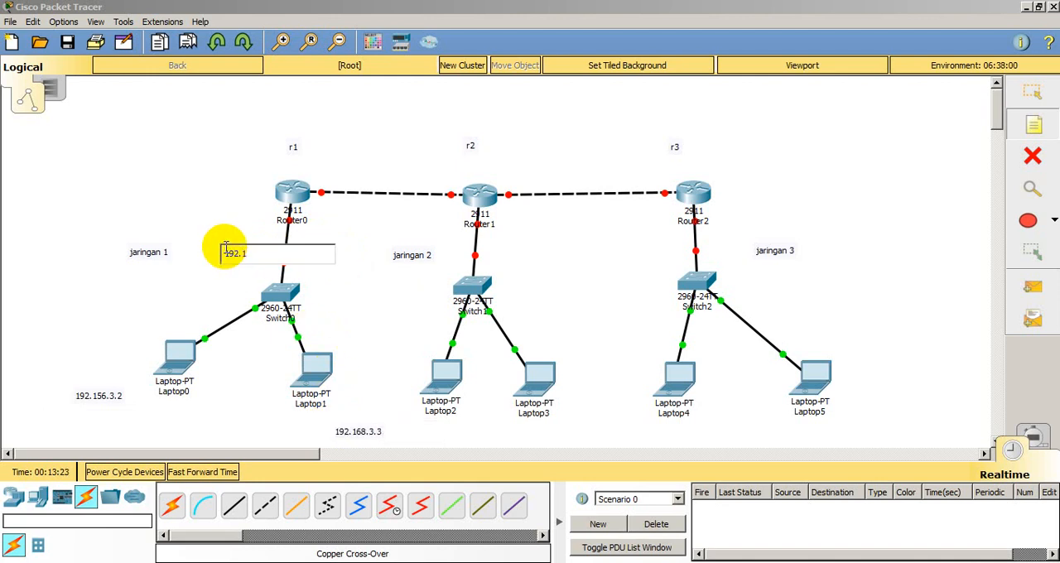
{"action": "type", "text": "68.3.1"}
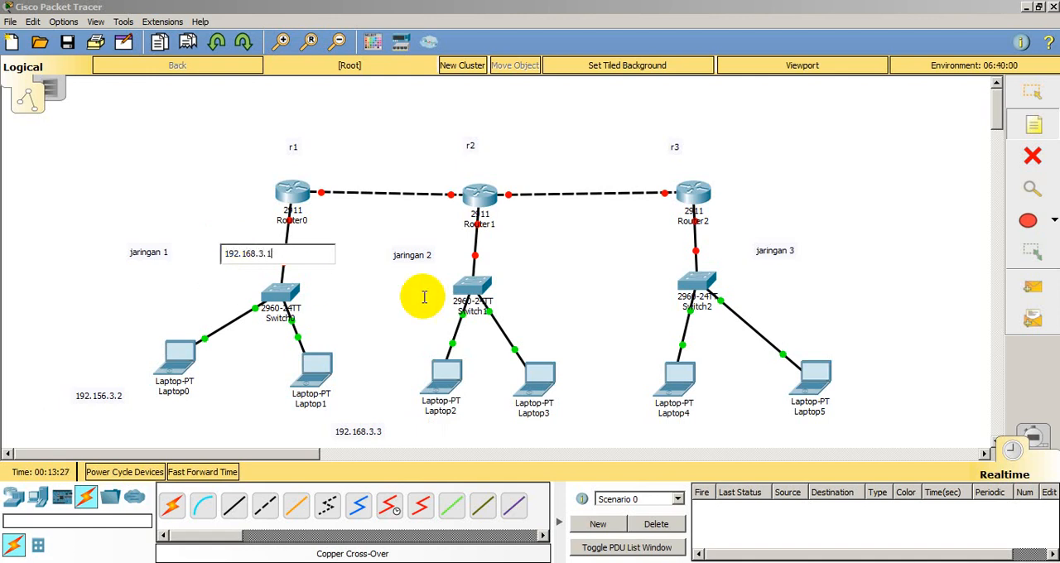
Step: Add the address note 172.10.0.2 below Laptop2
{"action": "left_click", "coordinate": [452, 434]}
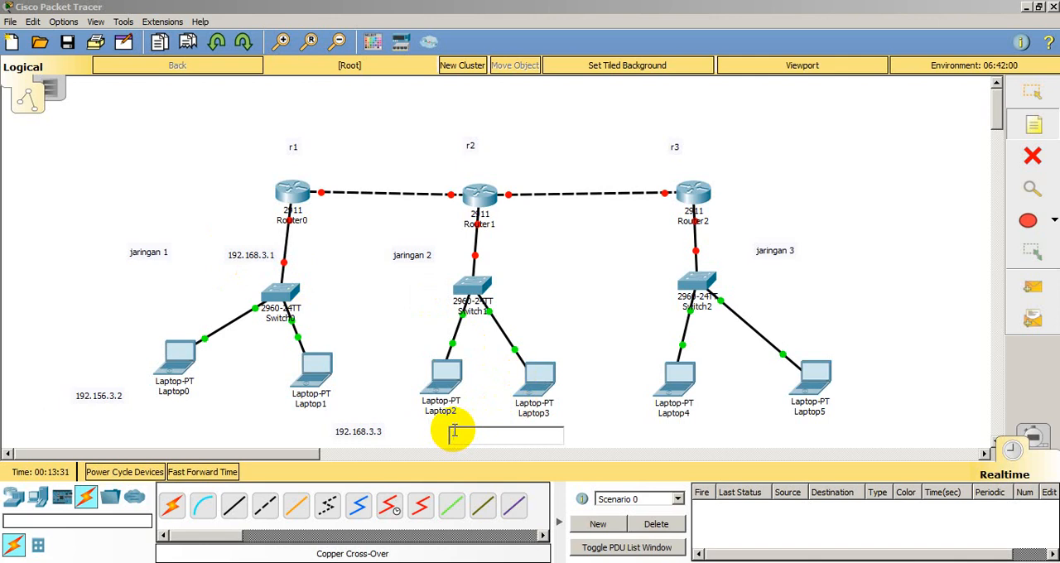
{"action": "type", "text": "172.10.0.1"}
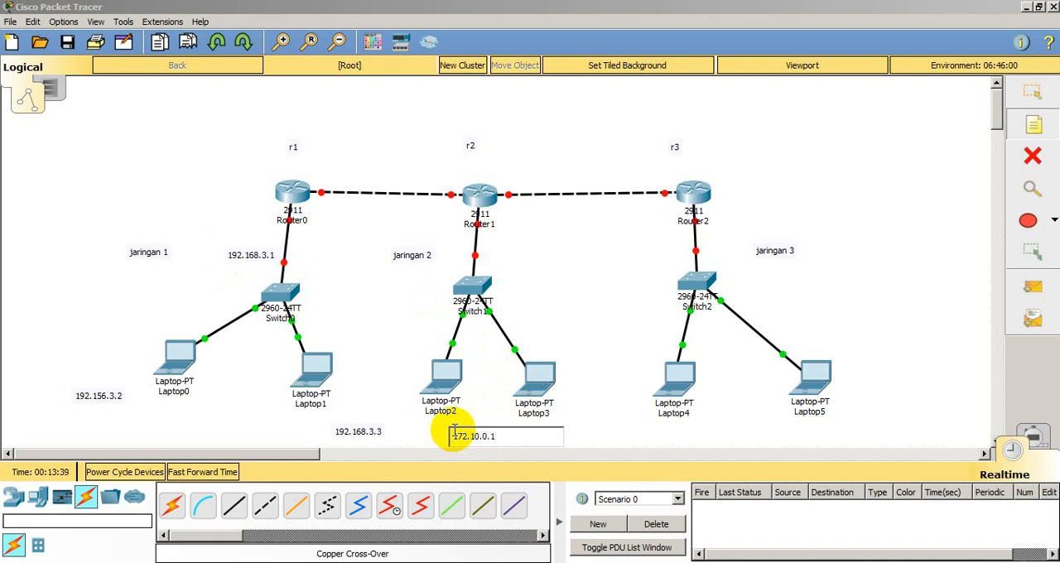
{"action": "key", "text": "BackSpace"}
{"action": "type", "text": "2"}
Step: Add the address note 172.10.0.3 beside Laptop3
{"action": "left_click", "coordinate": [578, 404]}
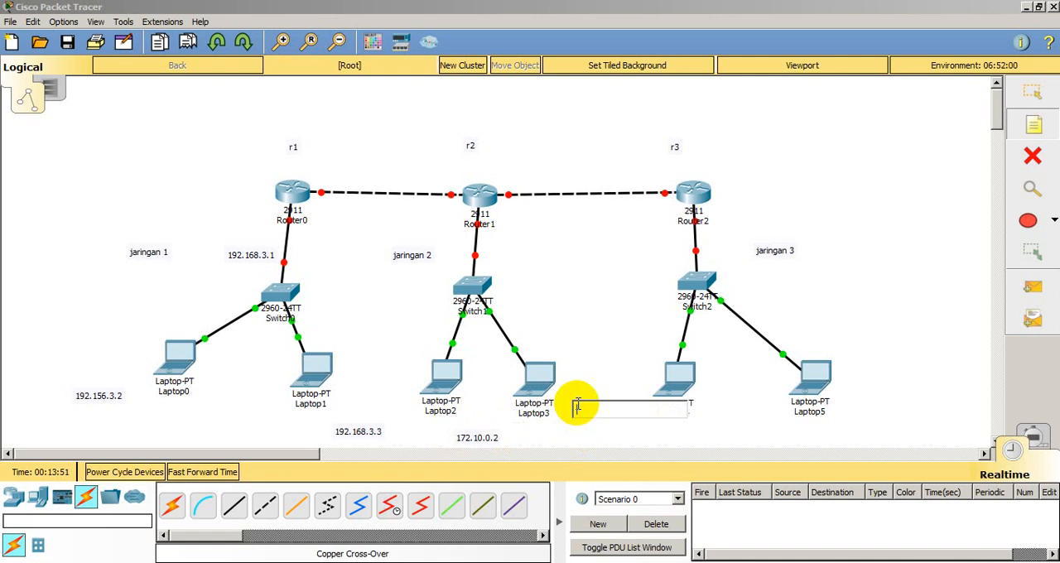
{"action": "type", "text": "17"}
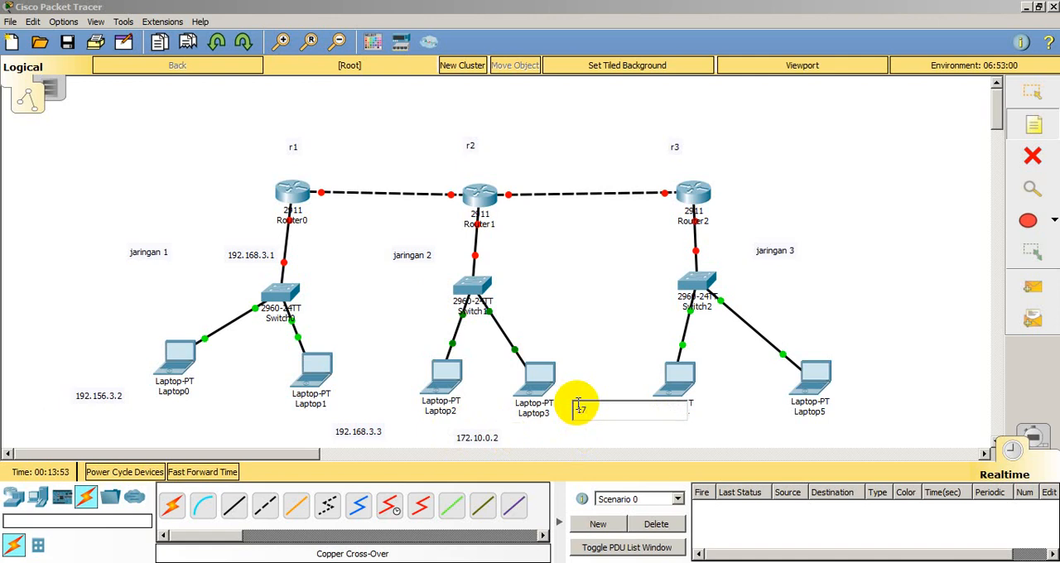
{"action": "type", "text": "2.10.0.30"}
Step: Add the address note 172.10.0.1 beside the link between Router1 and Switch1
{"action": "left_click", "coordinate": [510, 243]}
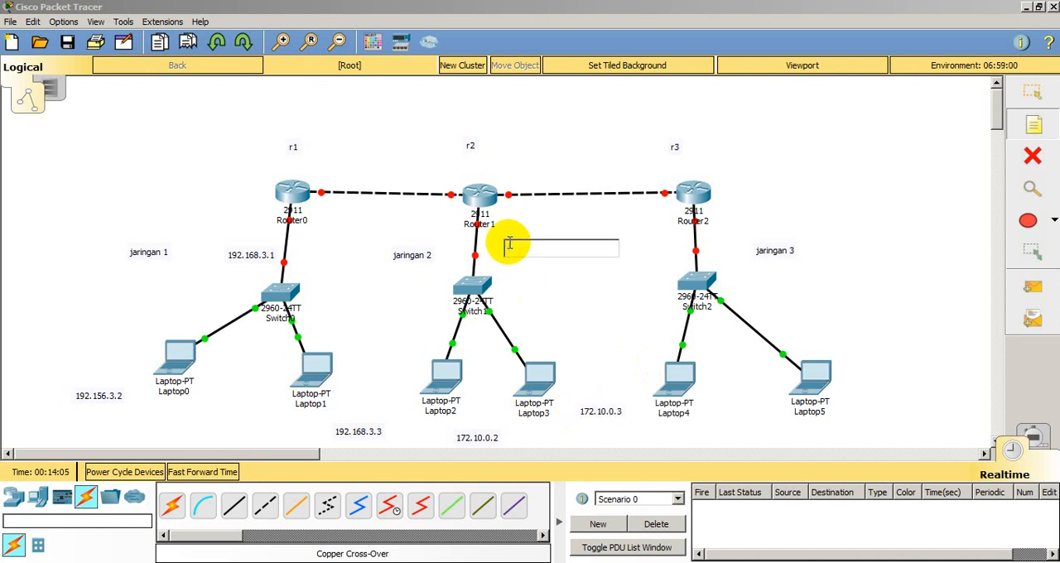
{"action": "type", "text": "172.10."}
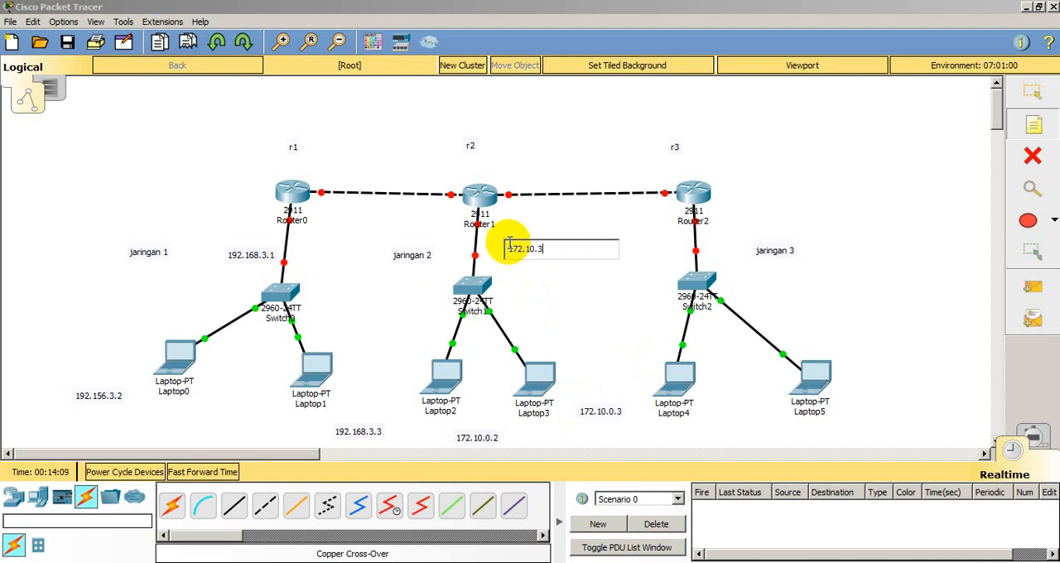
{"action": "type", "text": "0.1"}
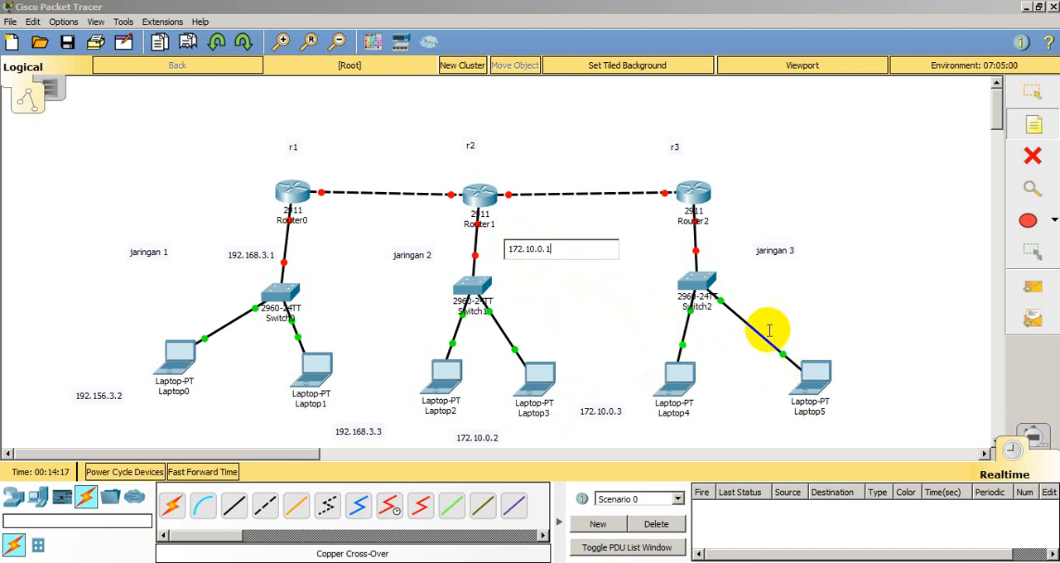
Step: Add the address note 192.168.4.2 below and between Laptop4 and Laptop5
{"action": "left_click", "coordinate": [716, 422]}
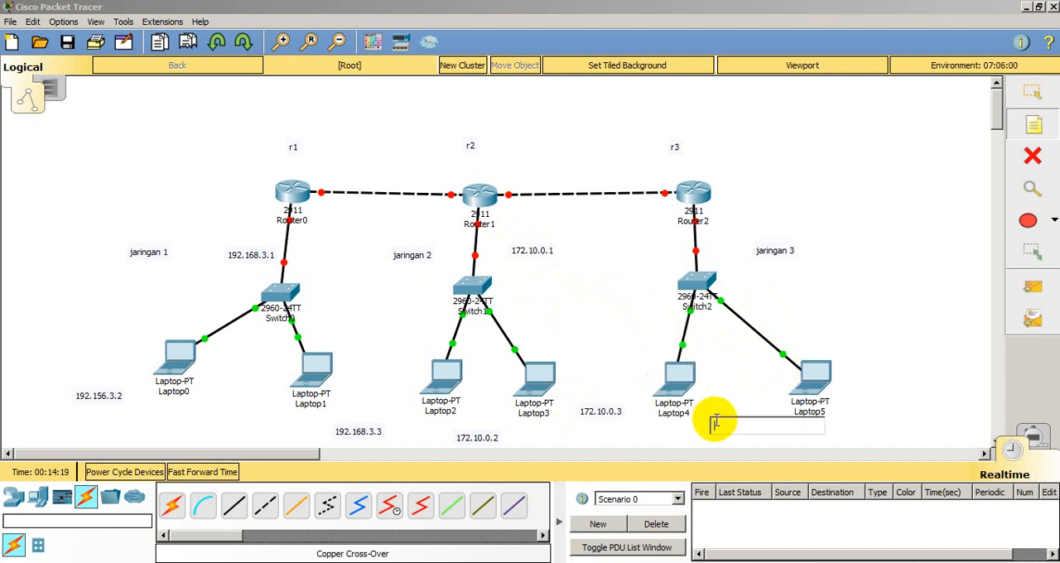
{"action": "type", "text": "192."}
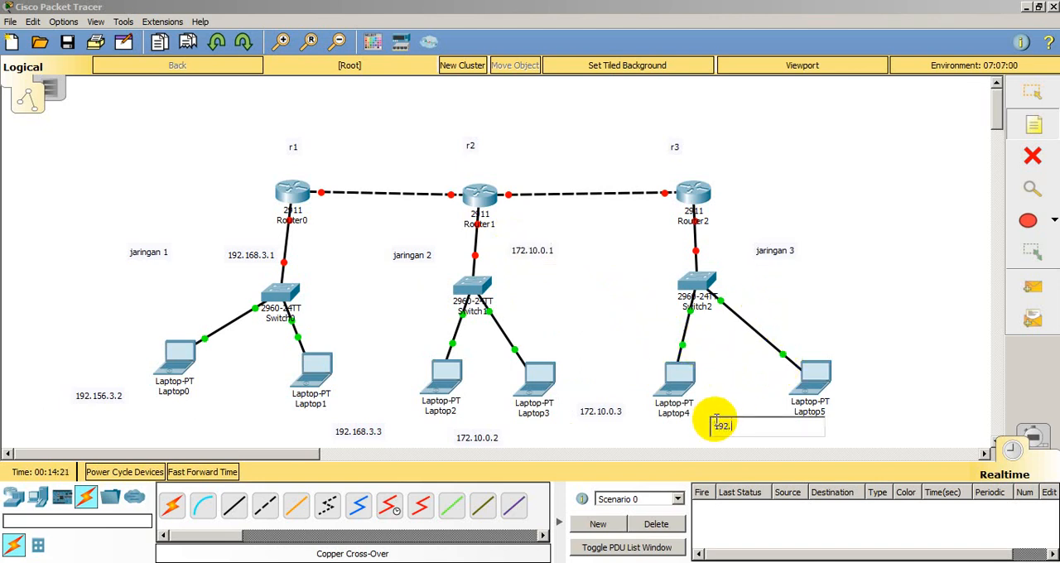
{"action": "type", "text": "168.4.2"}
Step: Add the address note 192.168.4.3 beside Laptop5
{"action": "left_click", "coordinate": [858, 381]}
{"action": "type", "text": "192."}
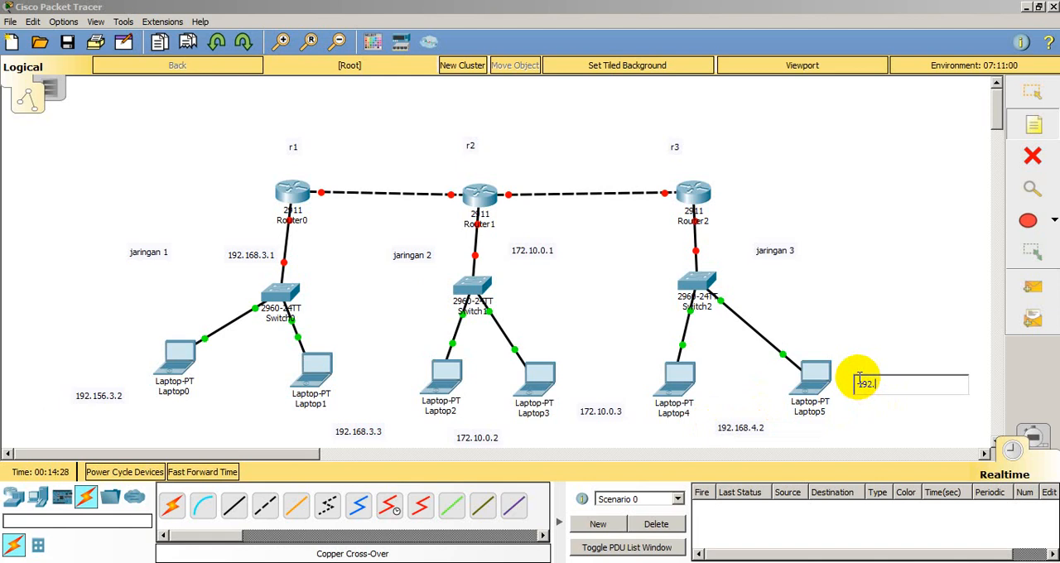
{"action": "type", "text": "168.4.3"}
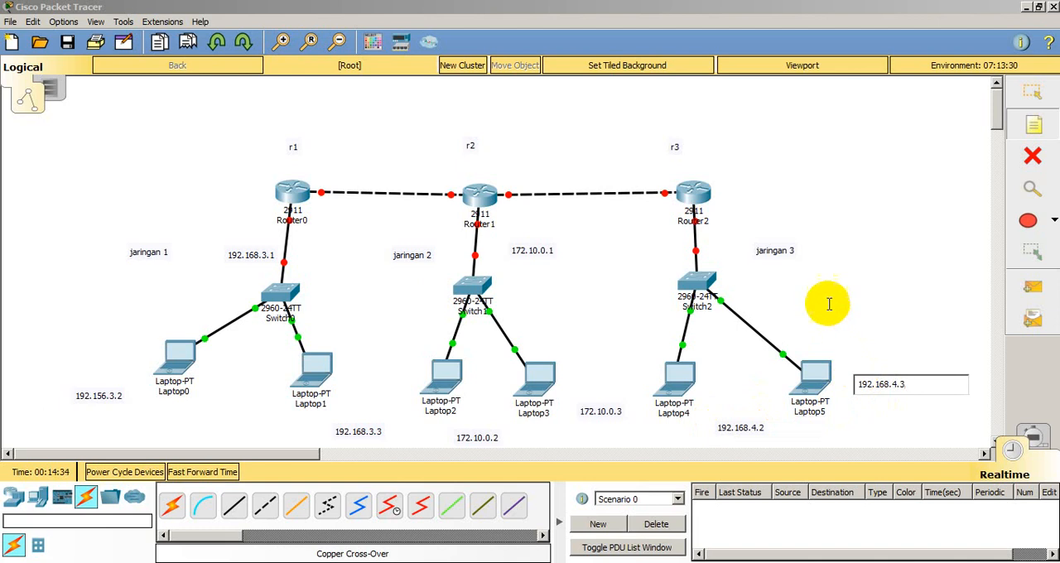
Step: Add the address note 192.168.4.1 beside the link between Router2 and Switch2
{"action": "left_click", "coordinate": [726, 230]}
{"action": "type", "text": "192"}
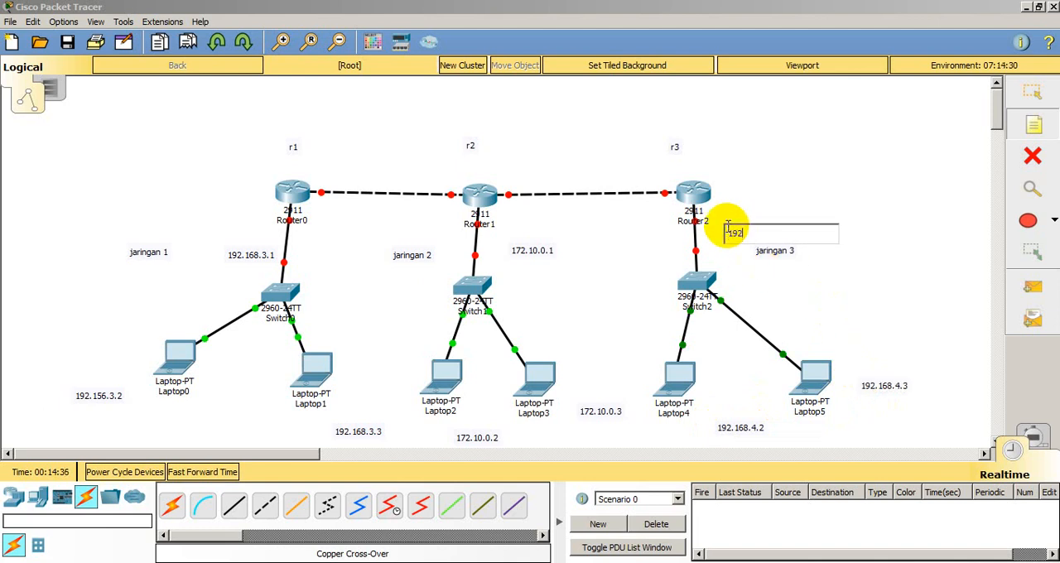
{"action": "type", "text": ".168.4.1"}
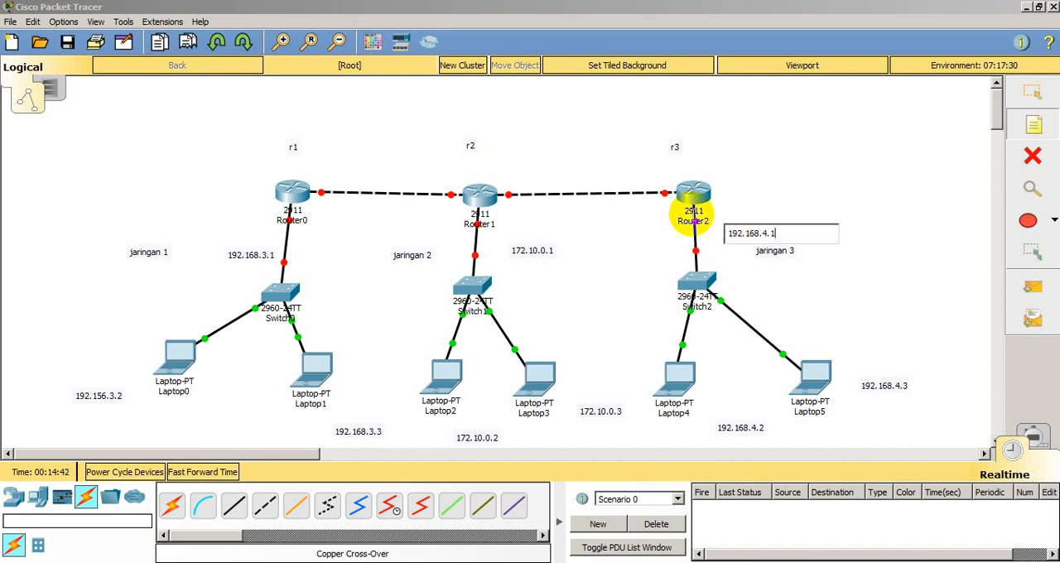
Step: Add the address note 10.0.0.1 above Router0's end of the link to Router1
{"action": "left_click", "coordinate": [307, 169]}
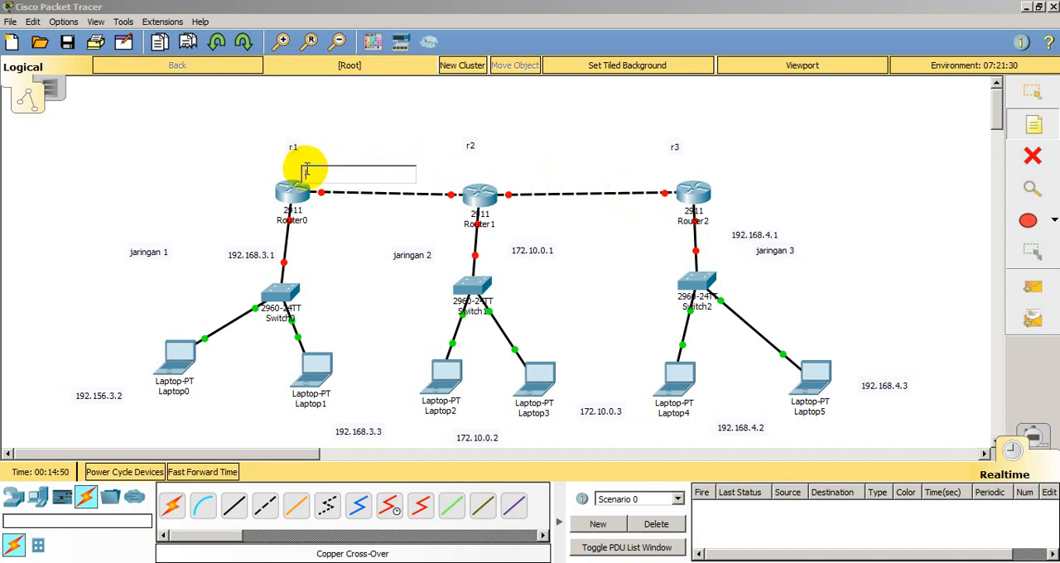
{"action": "type", "text": "1"}
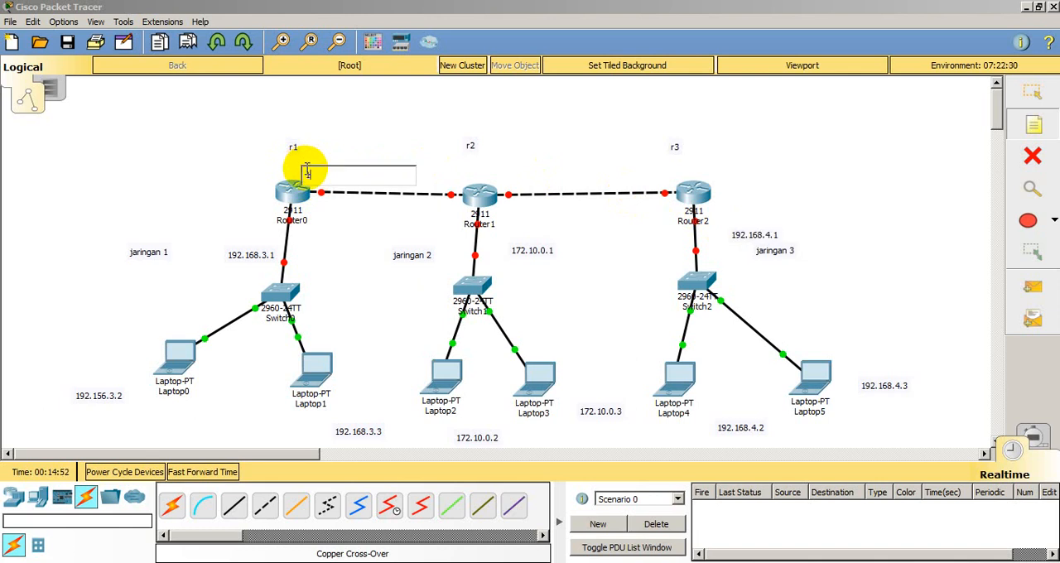
{"action": "type", "text": "0.0.0.1"}
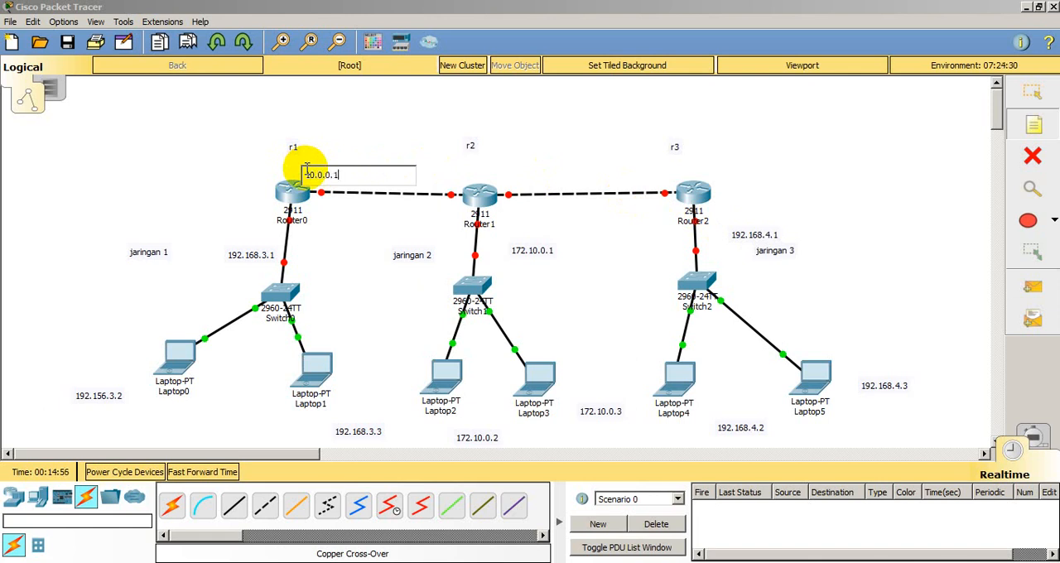
Step: Append the prefix length /29 to the address note 10.0.0.1 beside Router0
{"action": "left_click", "coordinate": [434, 176]}
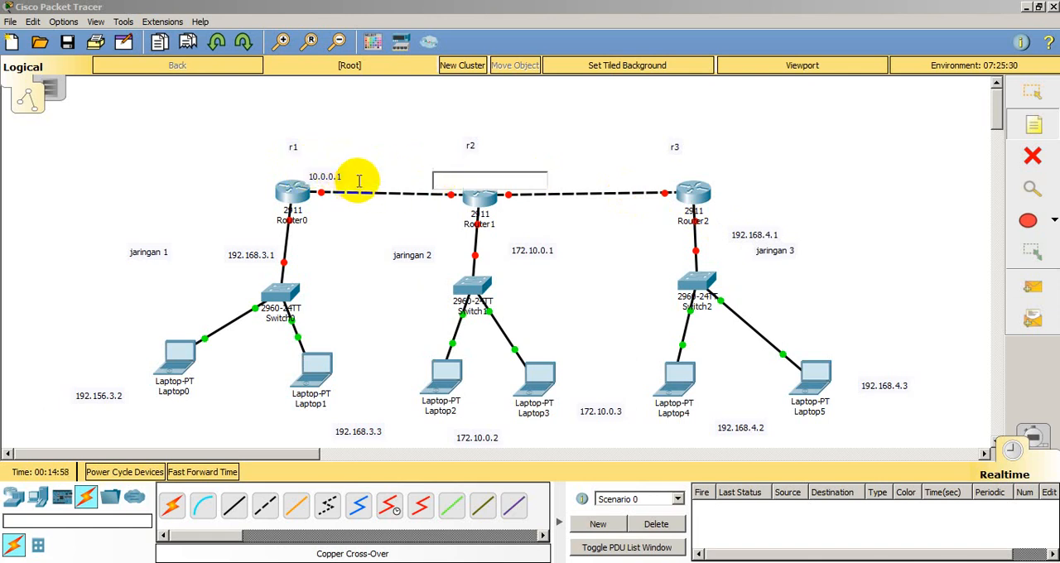
{"action": "left_click", "coordinate": [1032, 93]}
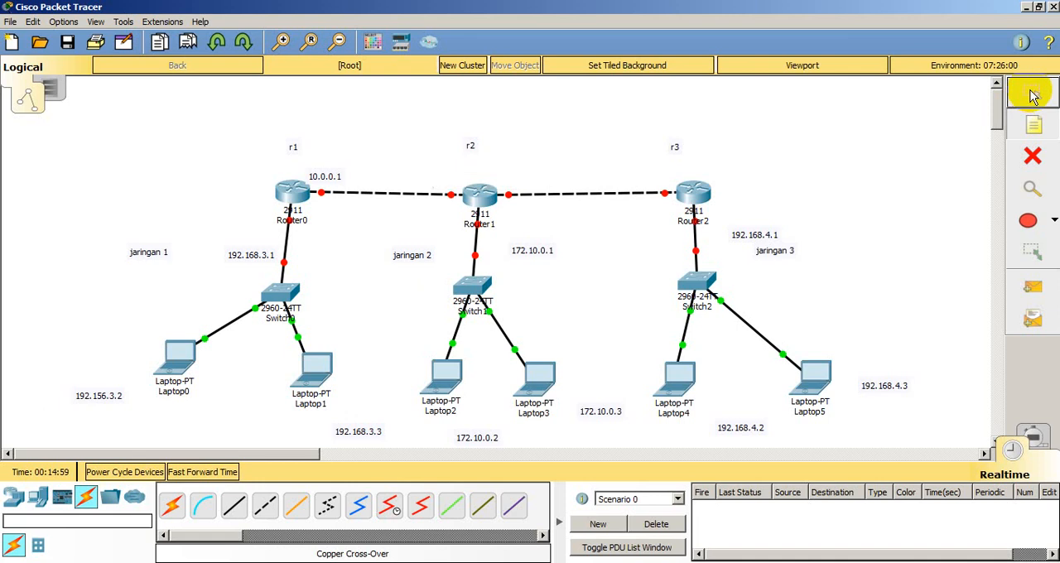
{"action": "double_click", "coordinate": [336, 175]}
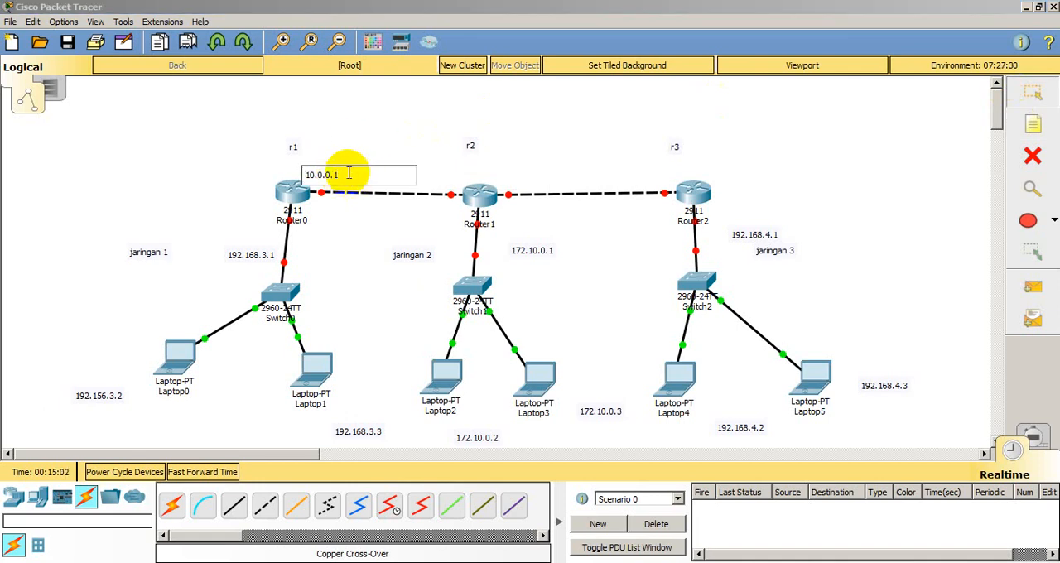
{"action": "type", "text": "/29"}
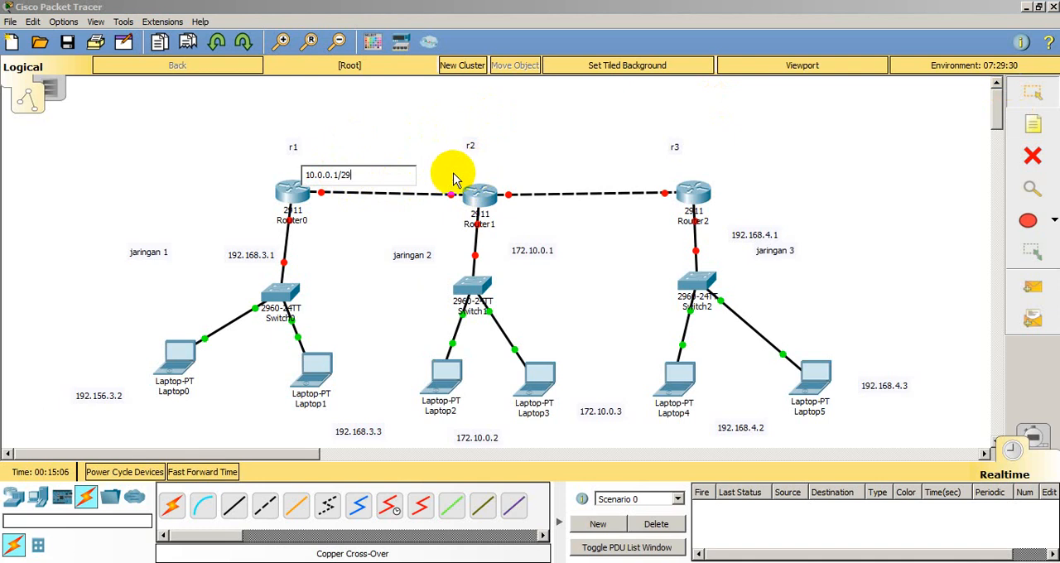
{"action": "left_click", "coordinate": [452, 176]}
Step: Add the address note 10.0.0.2/29 above Router1's end of the link to Router0
{"action": "left_click", "coordinate": [1034, 125]}
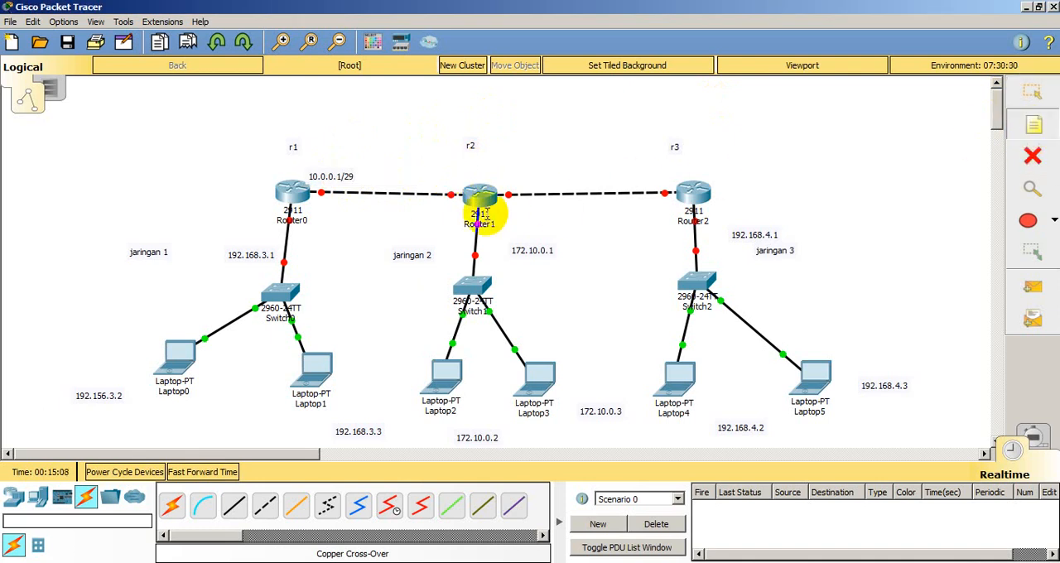
{"action": "left_click", "coordinate": [467, 173]}
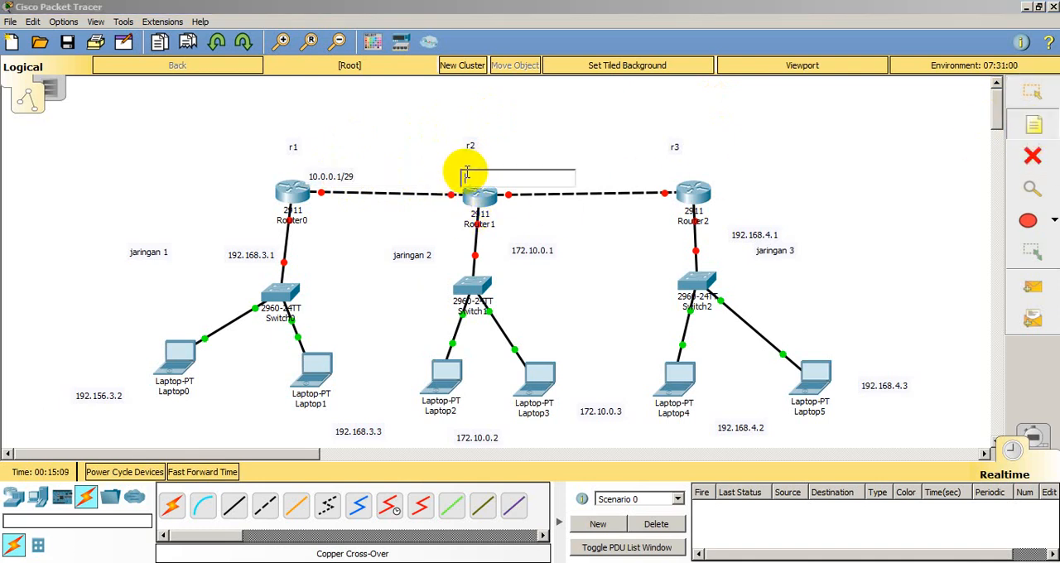
{"action": "left_click", "coordinate": [410, 175]}
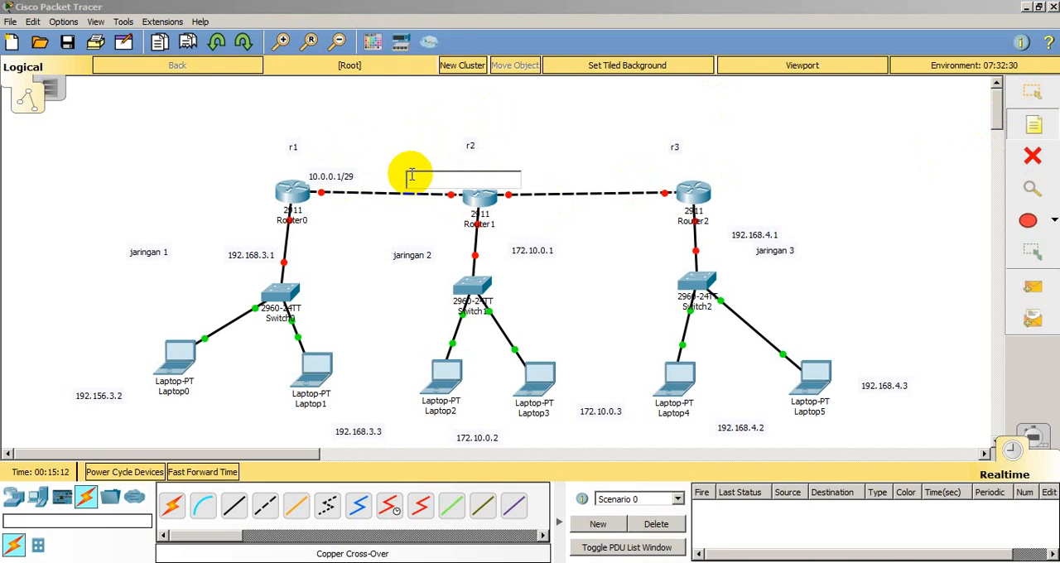
{"action": "type", "text": "19"}
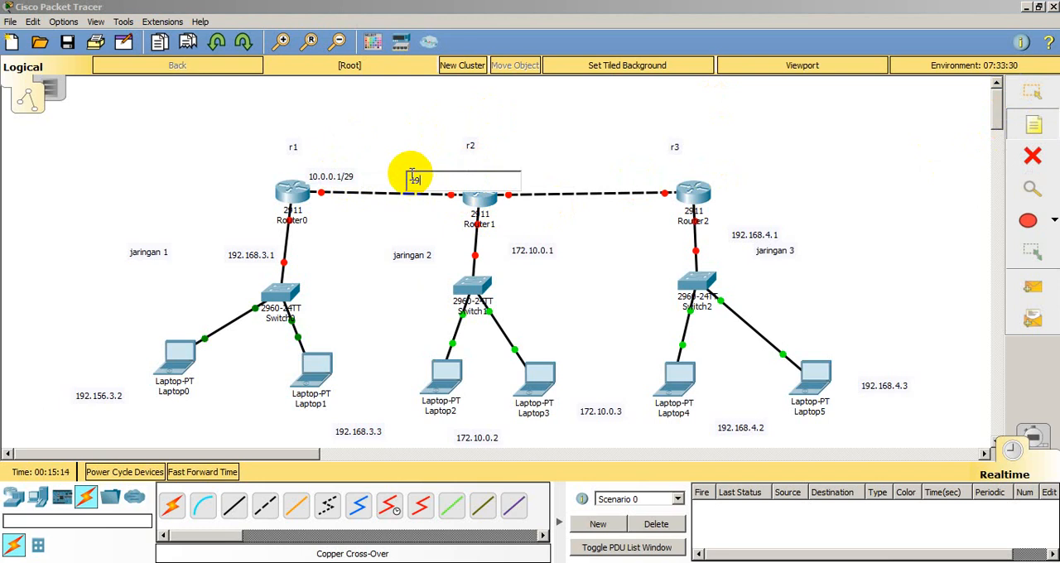
{"action": "key", "text": "BackSpace"}
{"action": "type", "text": "0.0.0.2/29"}
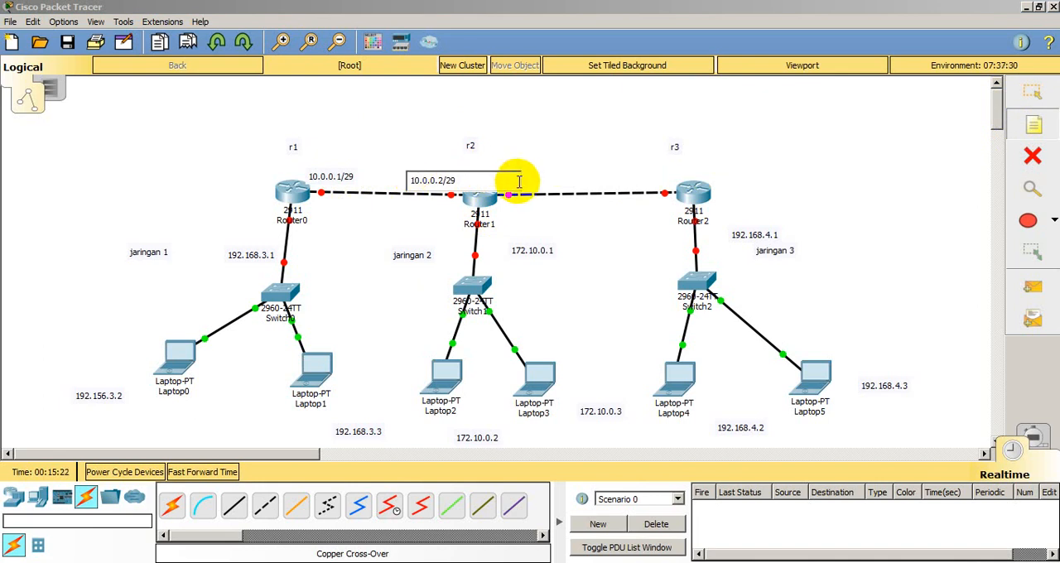
Step: Add the address note 10.1.0.3 above Router1's end of the link to Router2
{"action": "left_click", "coordinate": [550, 179]}
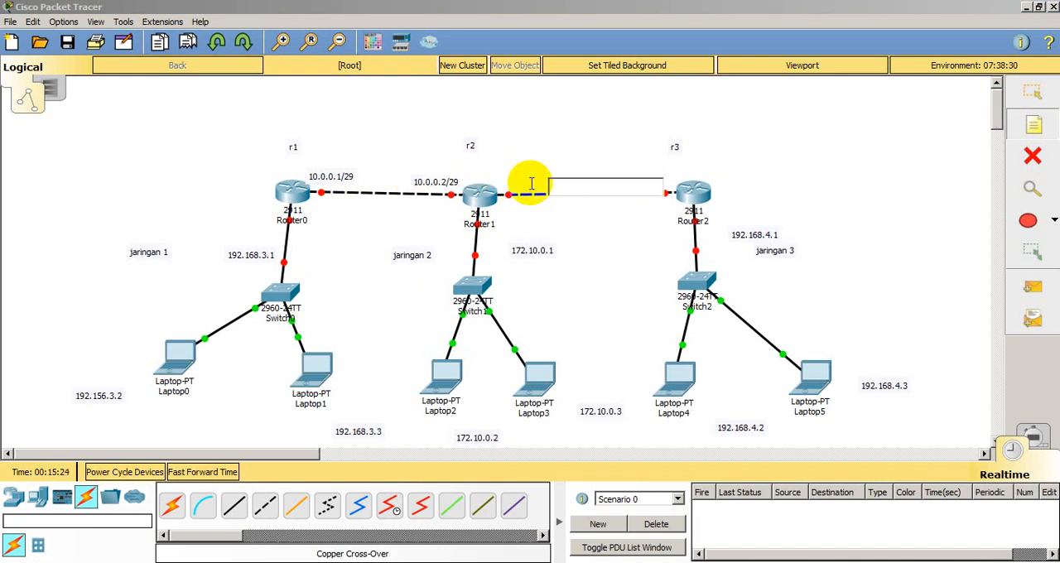
{"action": "left_click", "coordinate": [520, 181]}
{"action": "left_click", "coordinate": [513, 175]}
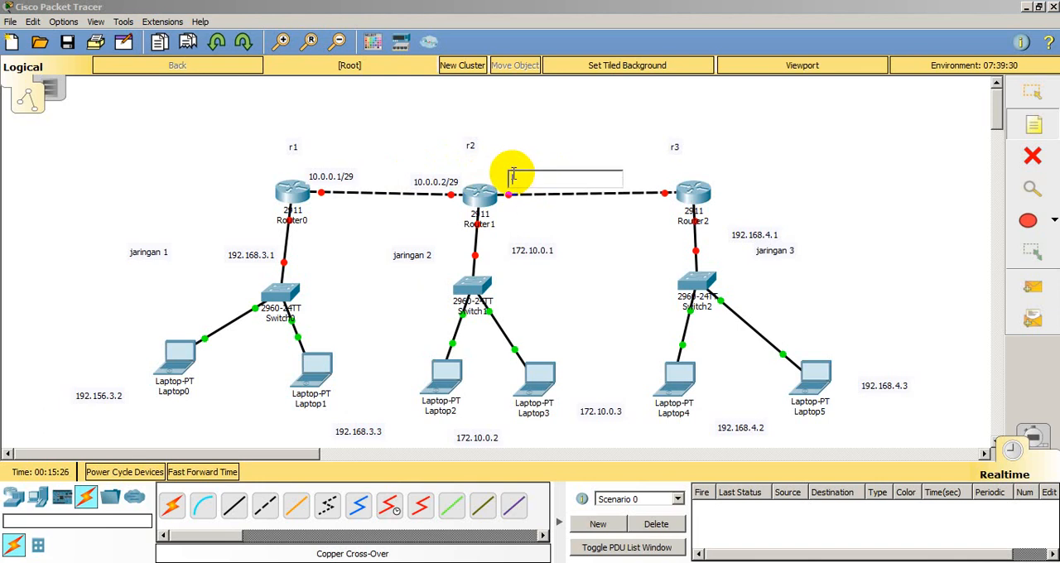
{"action": "type", "text": "10.1.0.3"}
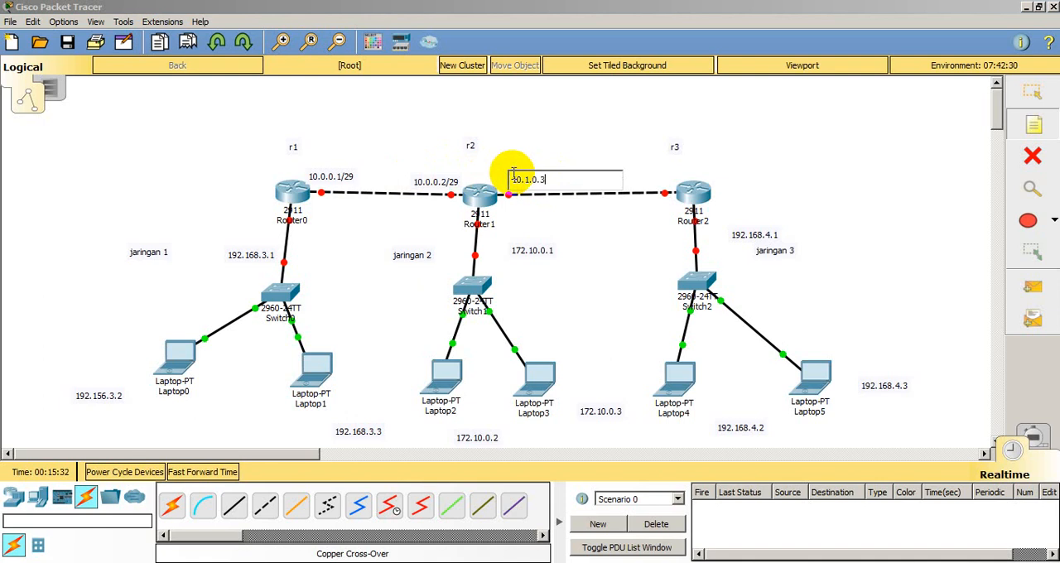
Step: Place a note reading 1 above Router2 and append /29 to the address note 10.1.0.3 beside Router1
{"action": "left_click", "coordinate": [677, 175]}
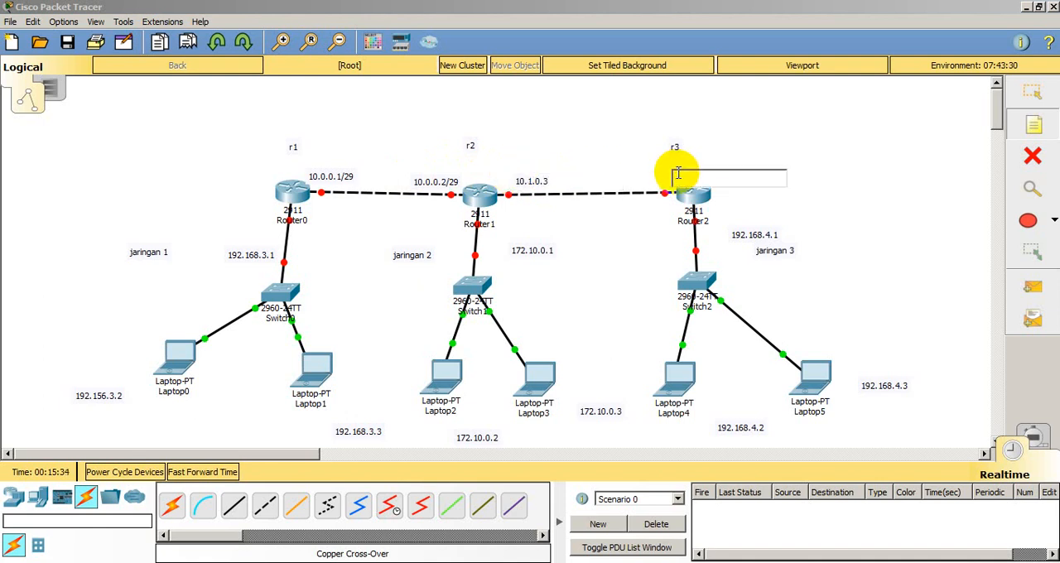
{"action": "type", "text": "1"}
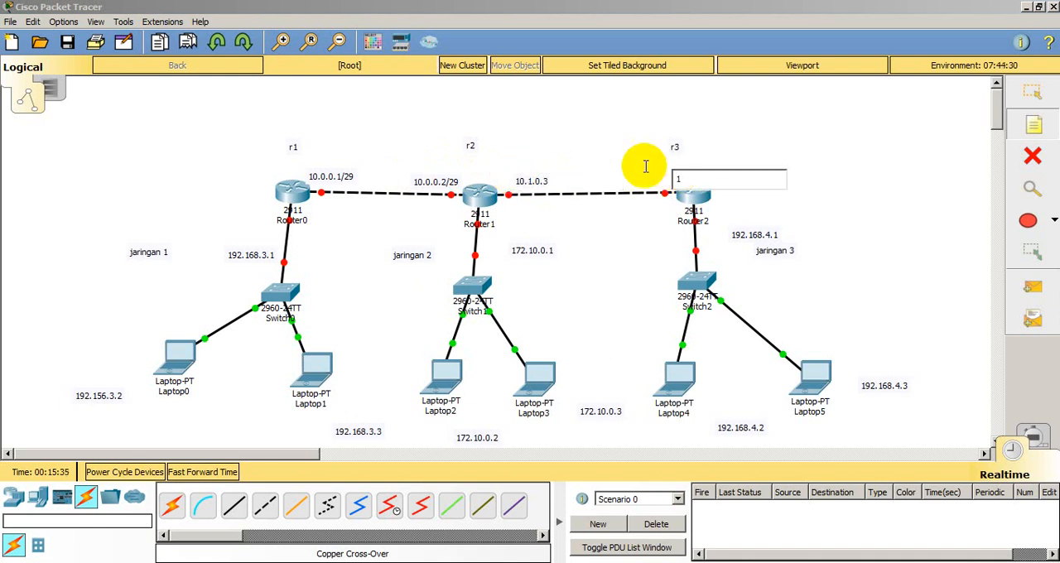
{"action": "left_click", "coordinate": [1031, 93]}
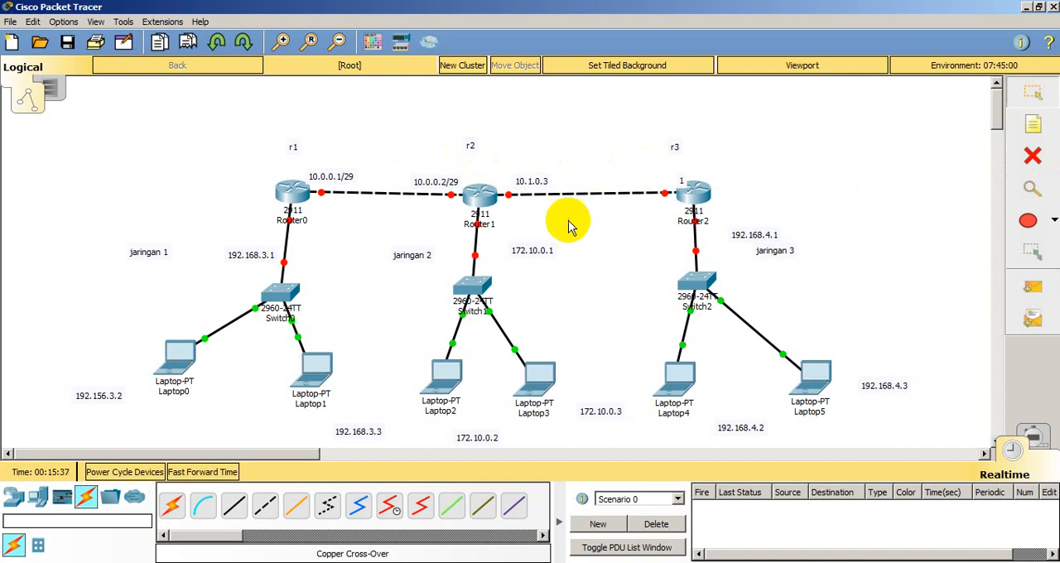
{"action": "double_click", "coordinate": [538, 180]}
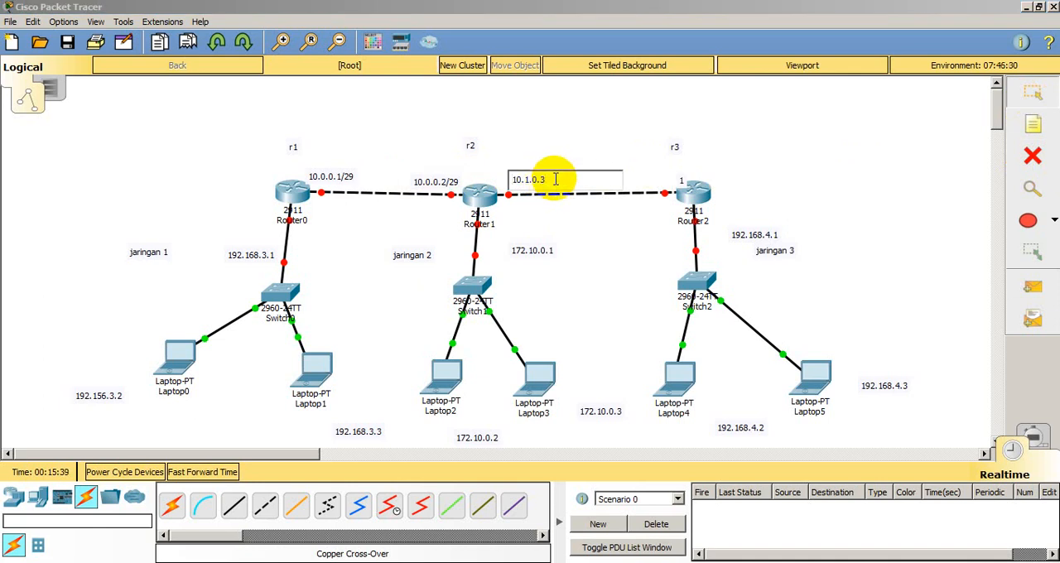
{"action": "type", "text": "/29"}
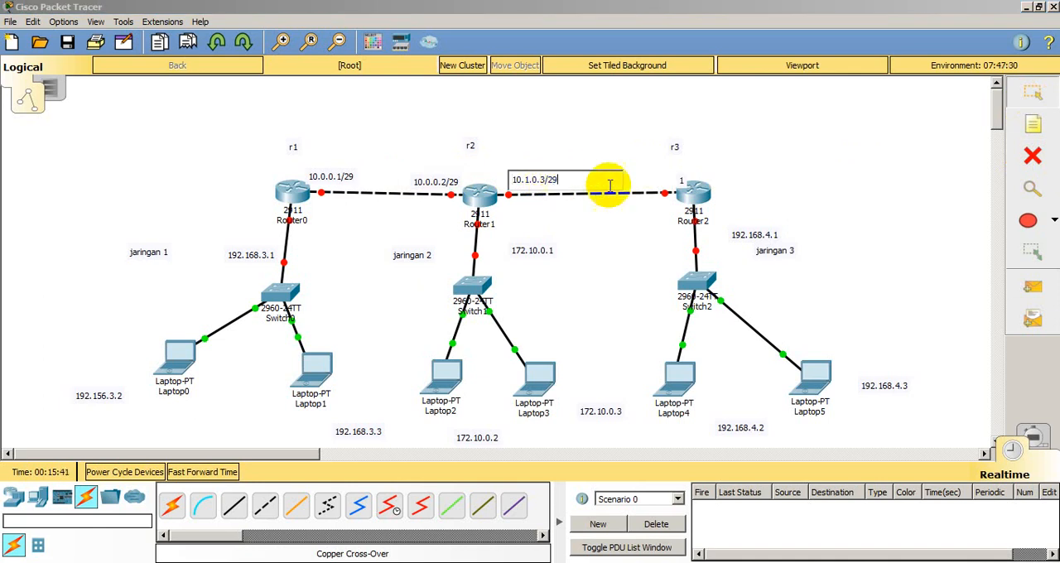
{"action": "left_click", "coordinate": [689, 172]}
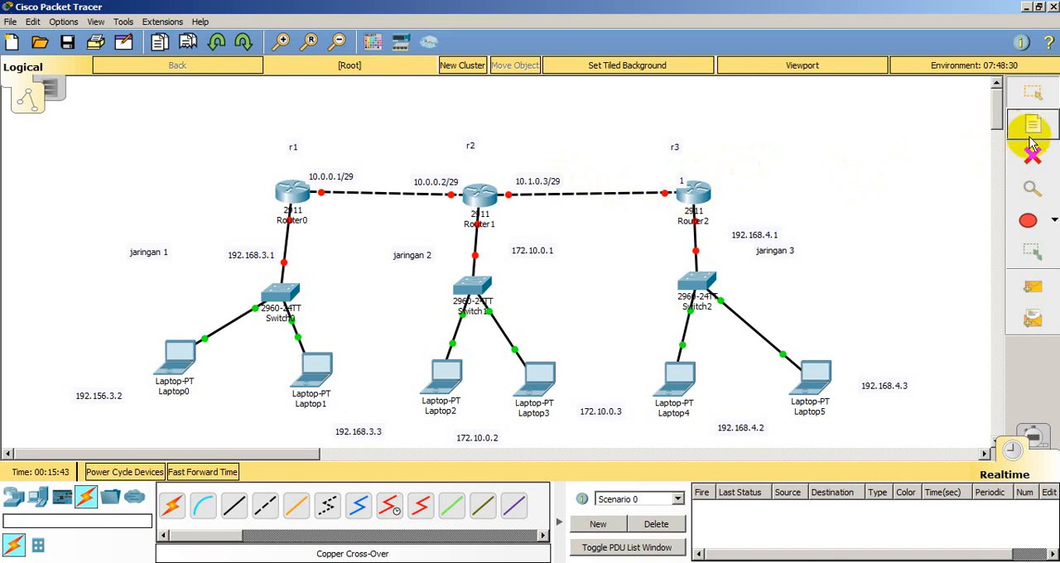
Step: Add the address note 10.1.0.4/29 above Router2 and return to the selection tool
{"action": "left_click", "coordinate": [1033, 125]}
{"action": "left_click", "coordinate": [699, 172]}
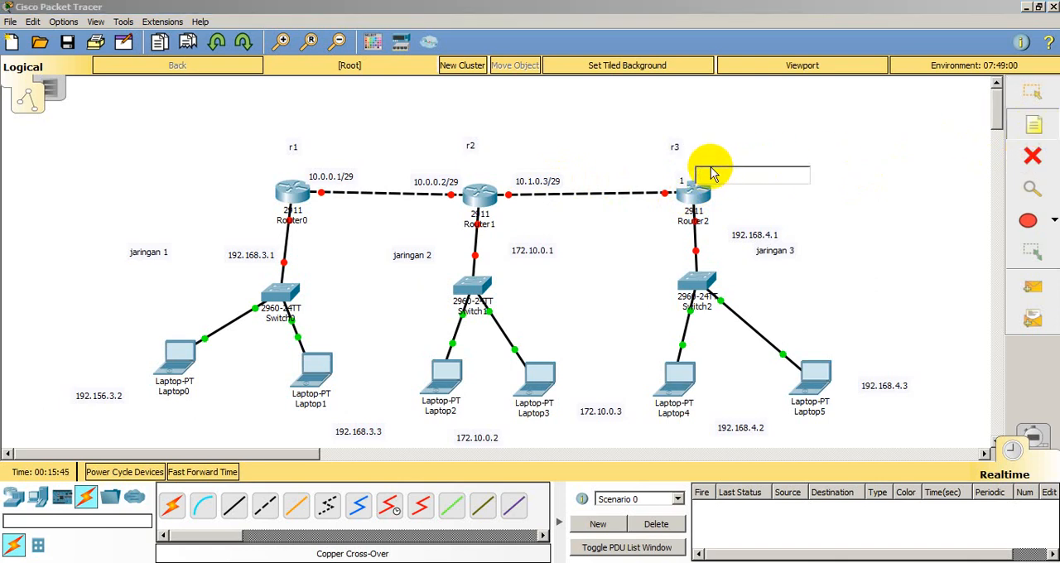
{"action": "type", "text": "10."}
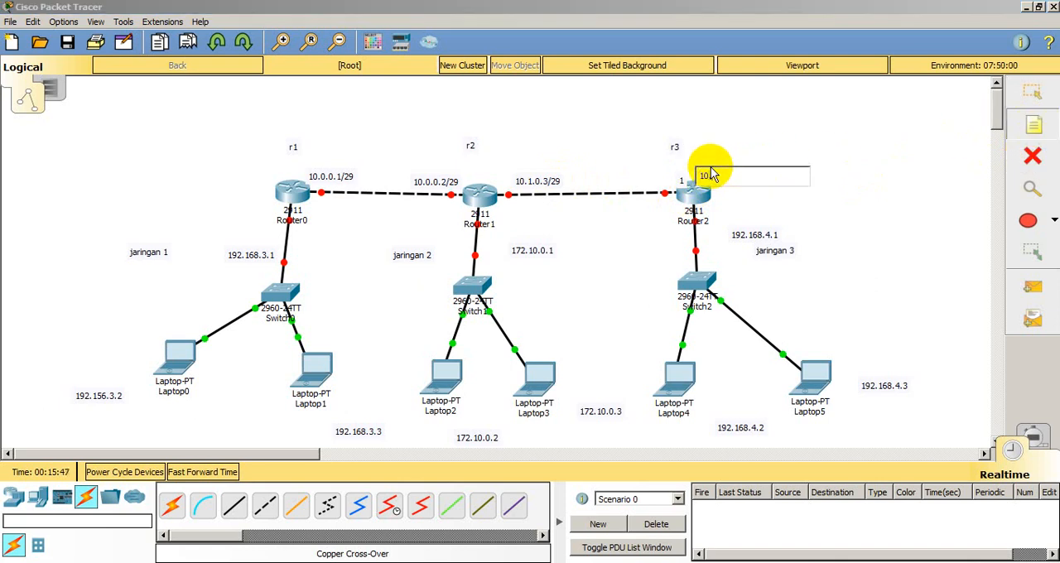
{"action": "type", "text": "1.0.4/29"}
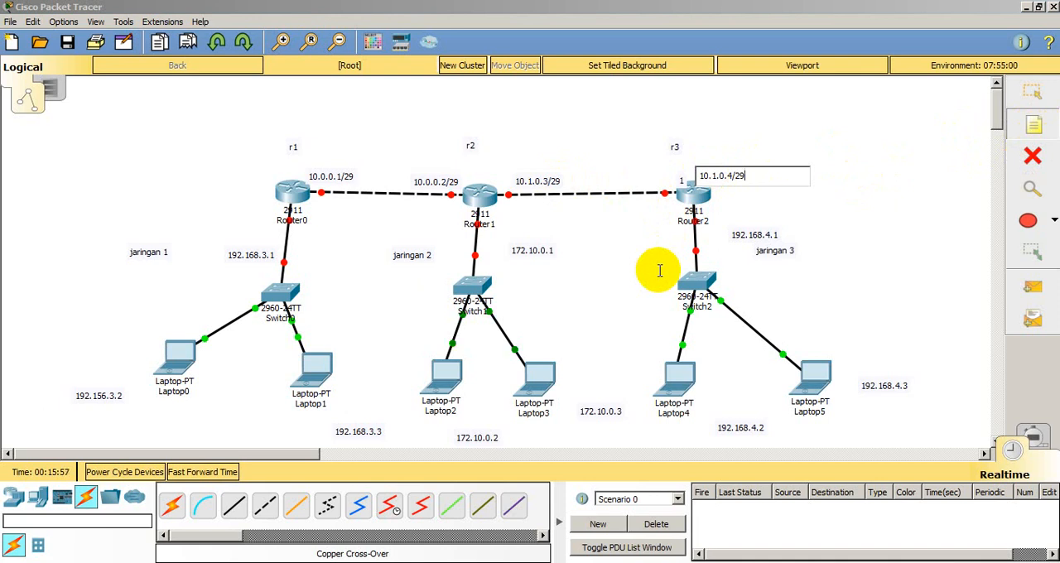
{"action": "left_click", "coordinate": [1039, 97]}
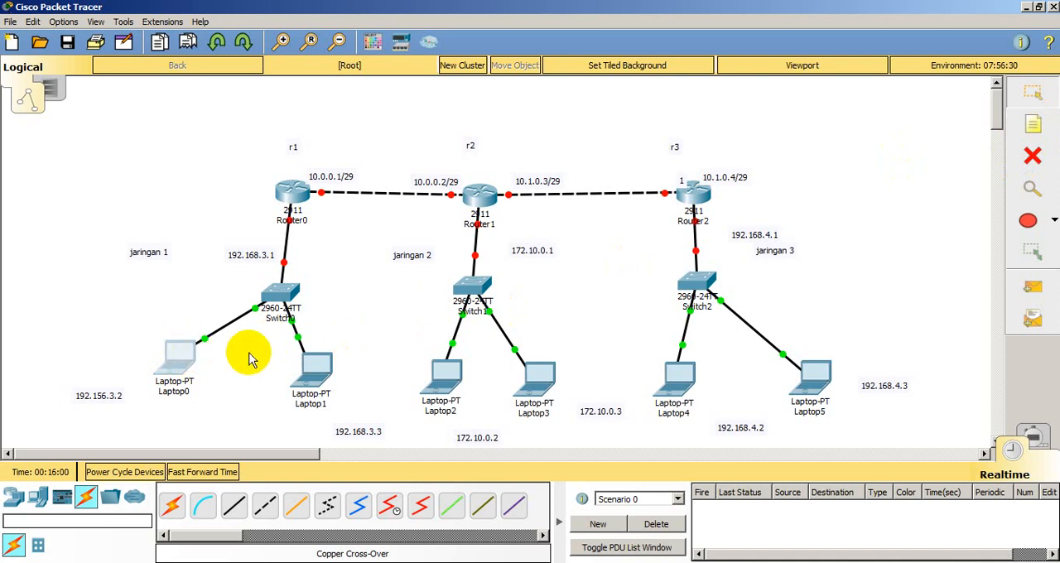
Step: Open Laptop0's IP configuration and assign the static address 192.168.3.2 with the default subnet mask 255.255.255.0
{"action": "left_click", "coordinate": [187, 369]}
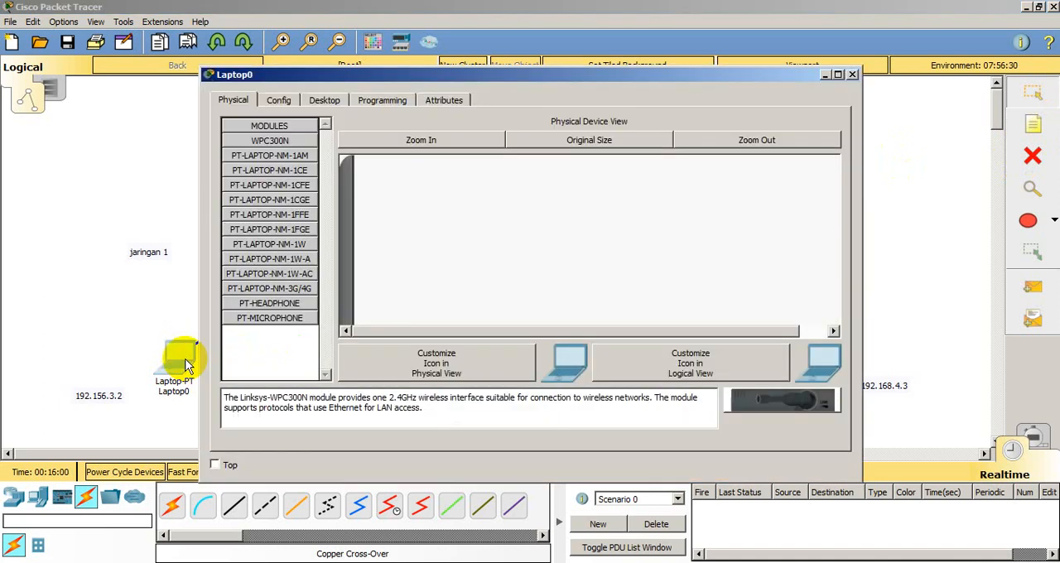
{"action": "left_click", "coordinate": [335, 99]}
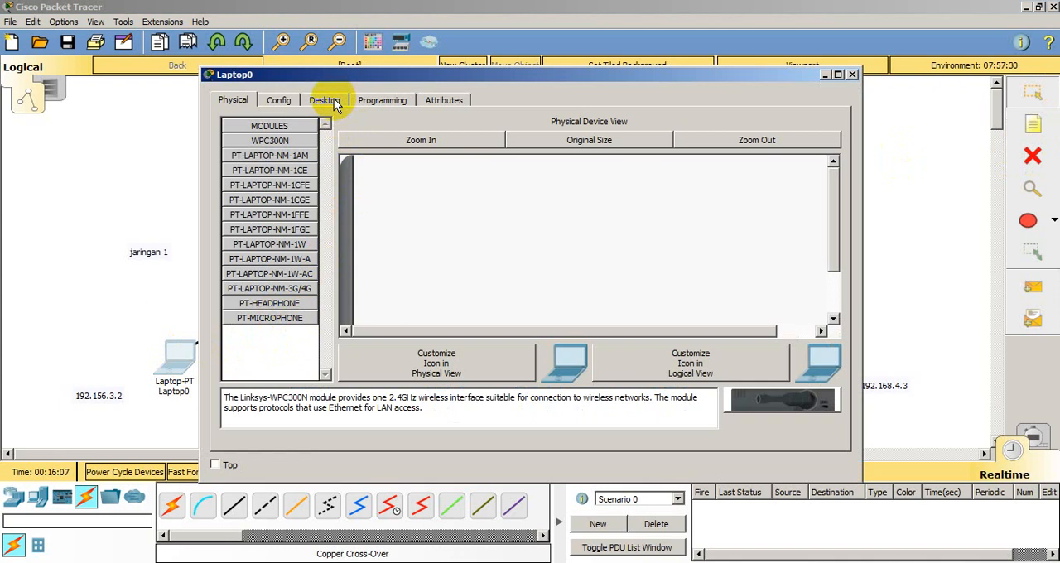
{"action": "left_click", "coordinate": [334, 100]}
{"action": "left_click", "coordinate": [294, 144]}
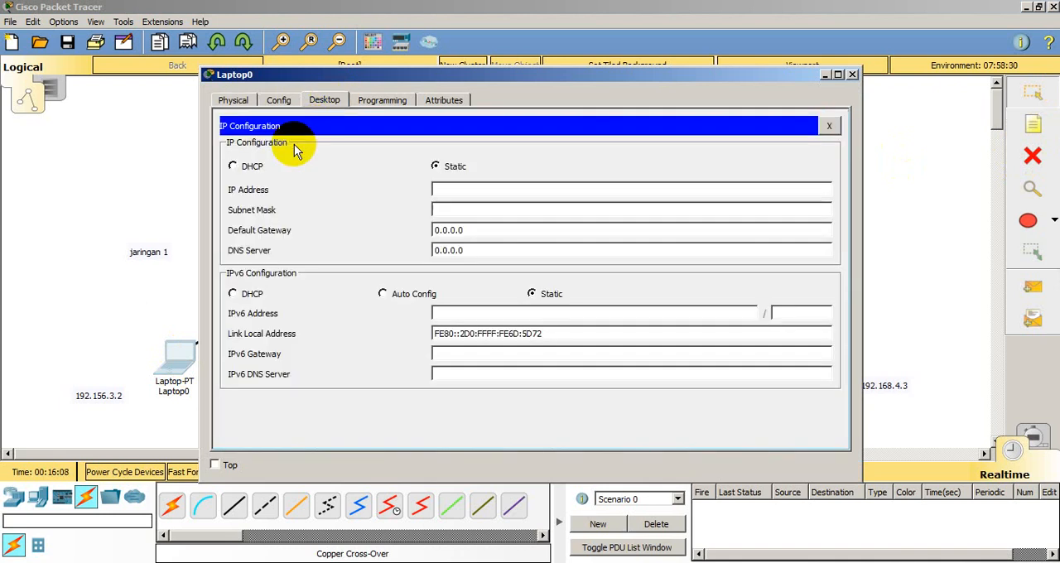
{"action": "left_click", "coordinate": [445, 192]}
{"action": "type", "text": "1"}
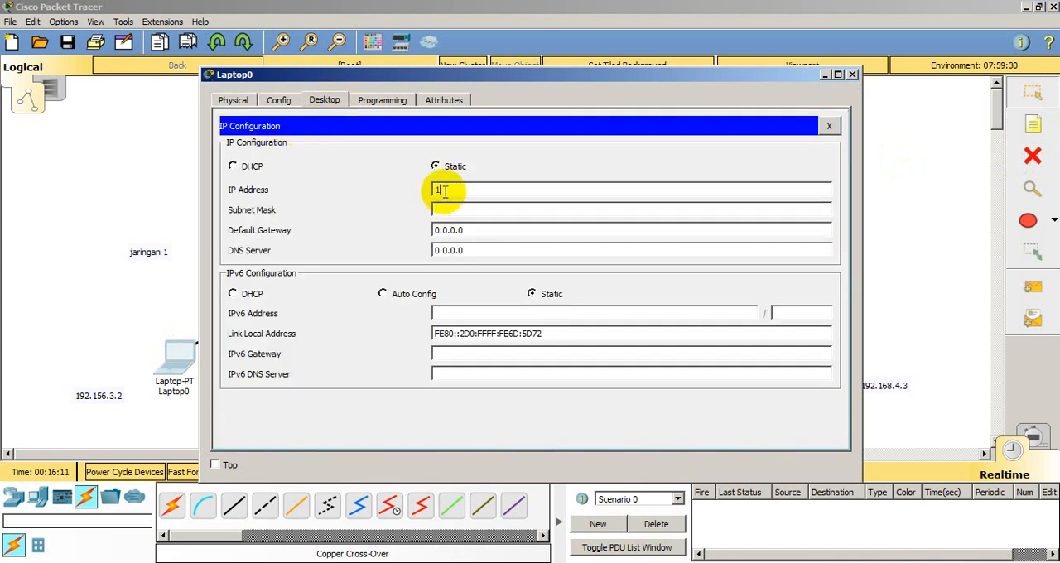
{"action": "type", "text": "92.168.3.2"}
{"action": "left_click", "coordinate": [450, 210]}
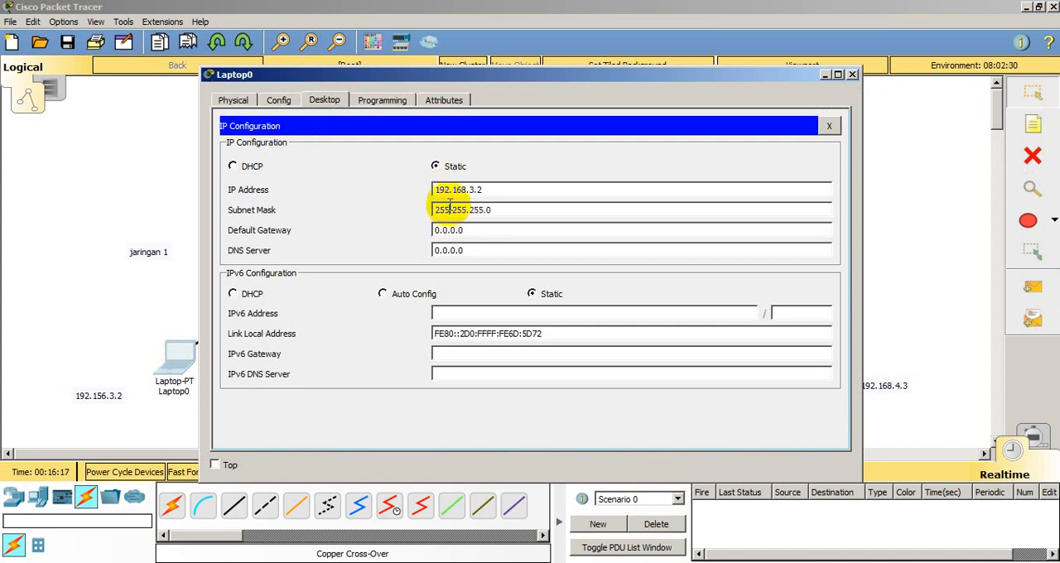
Step: Set Laptop0's default gateway to 192.168.3.1 and close its device window
{"action": "left_click", "coordinate": [483, 230]}
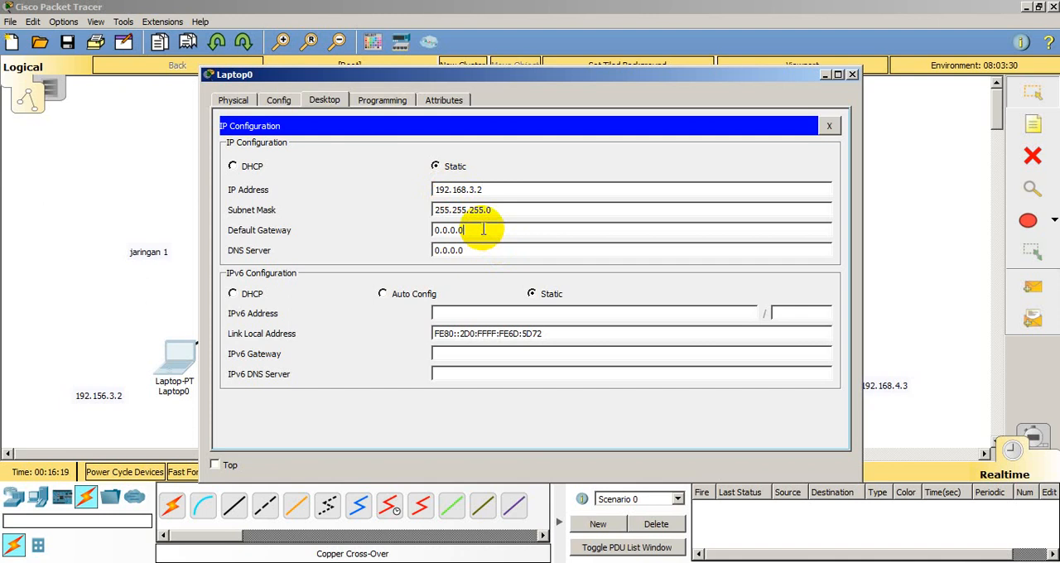
{"action": "key", "text": "BackSpace"}
{"action": "key", "text": "BackSpace"}
{"action": "key", "text": "BackSpace"}
{"action": "key", "text": "BackSpace"}
{"action": "key", "text": "BackSpace"}
{"action": "key", "text": "BackSpace"}
{"action": "type", "text": "192.168.3.1"}
{"action": "left_click", "coordinate": [851, 75]}
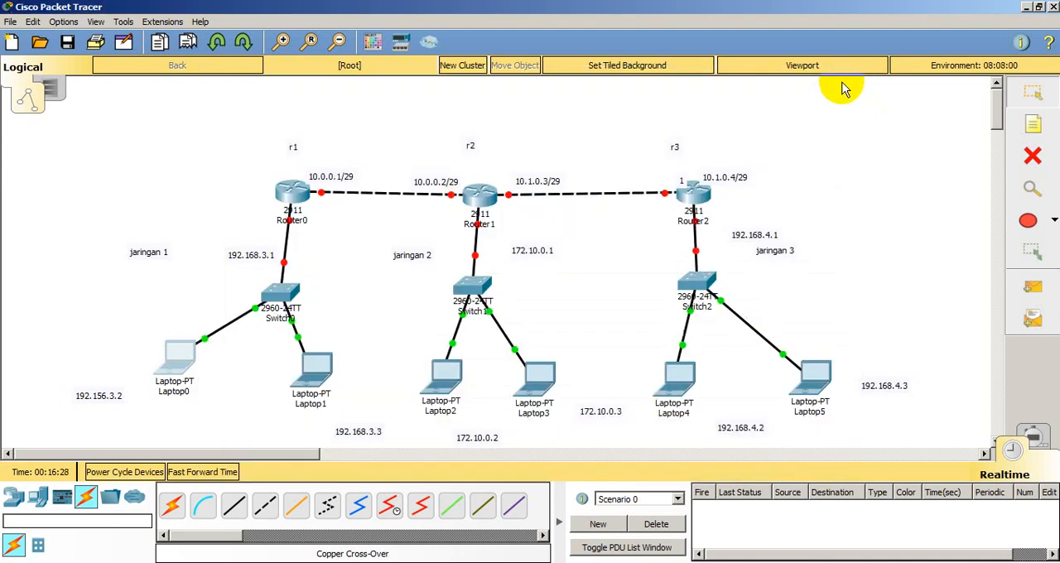
Step: Open Laptop1's IP configuration and assign the static address 192.168.3.3 with the default subnet mask 255.255.255.0
{"action": "left_click", "coordinate": [315, 373]}
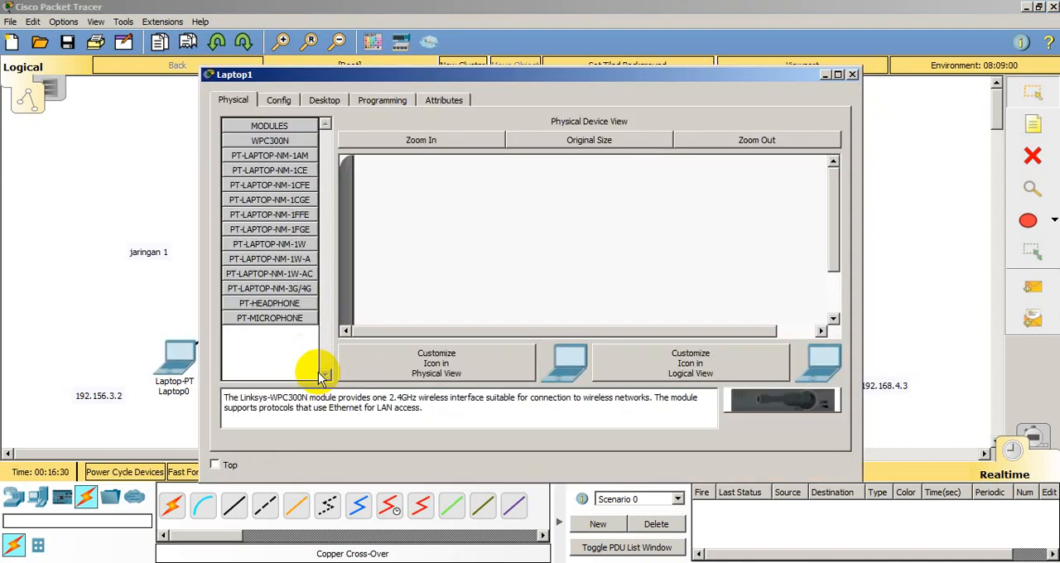
{"action": "left_click", "coordinate": [325, 100]}
{"action": "left_click", "coordinate": [295, 145]}
{"action": "left_click", "coordinate": [451, 189]}
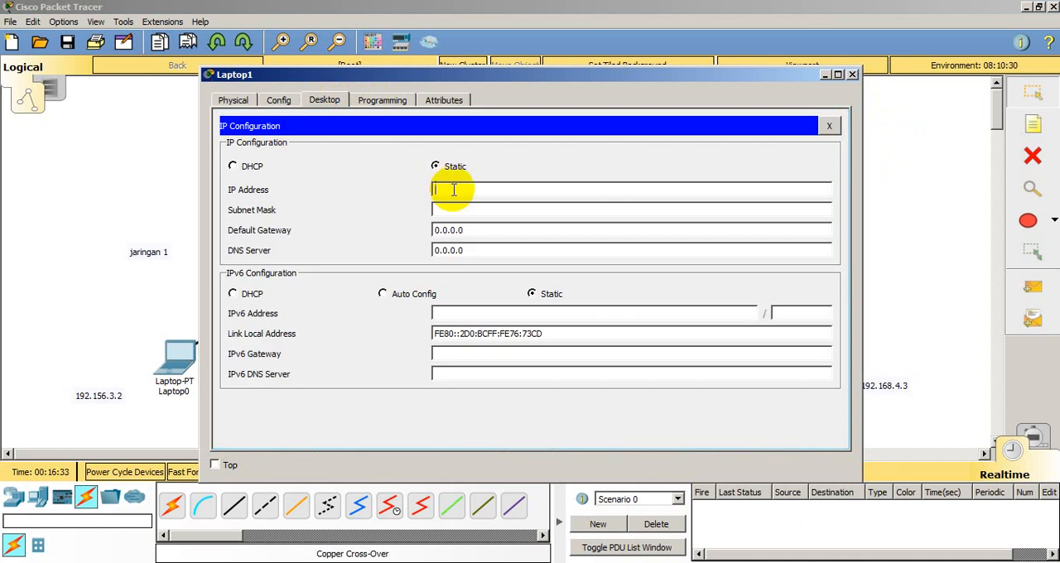
{"action": "type", "text": "192.168.3.3"}
{"action": "left_click", "coordinate": [461, 210]}
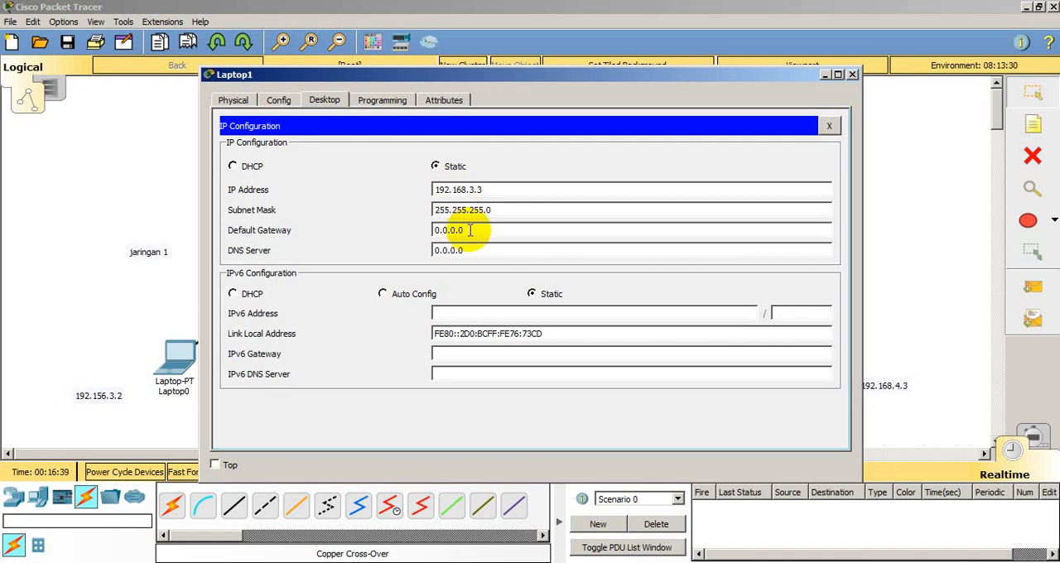
Step: Set Laptop1's default gateway to 192.168.3.1 and close its device window
{"action": "key", "text": "BackSpace"}
{"action": "key", "text": "BackSpace"}
{"action": "key", "text": "BackSpace"}
{"action": "key", "text": "BackSpace"}
{"action": "key", "text": "BackSpace"}
{"action": "key", "text": "BackSpace"}
{"action": "key", "text": "BackSpace"}
{"action": "type", "text": "192.168.3.1"}
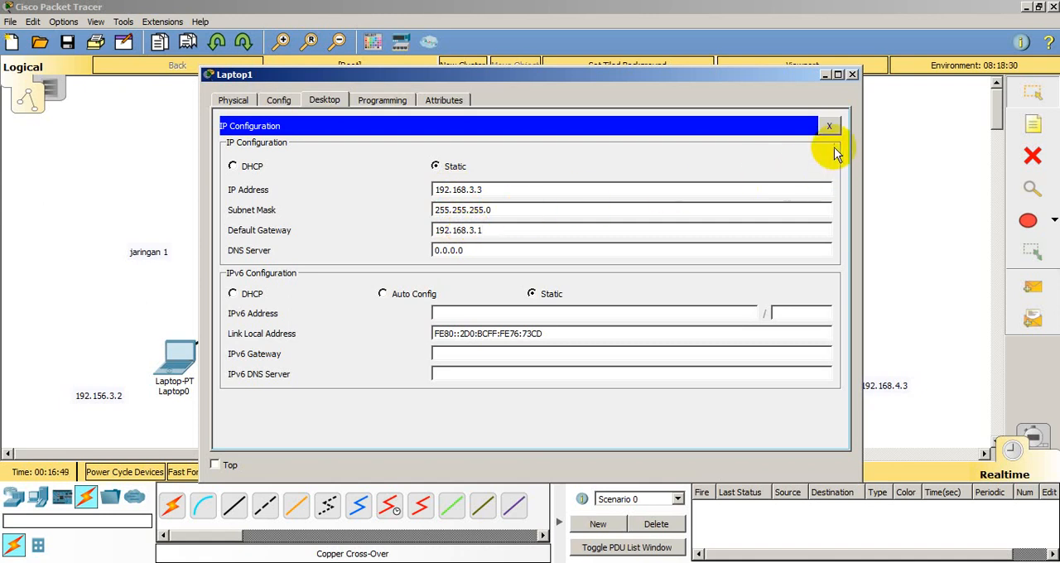
{"action": "left_click", "coordinate": [852, 76]}
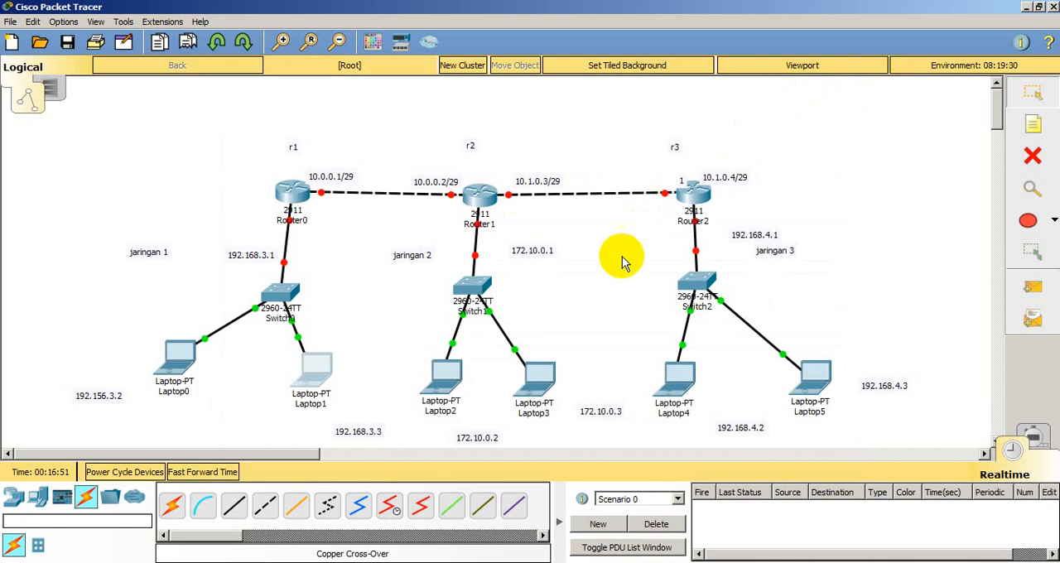
Step: Open Laptop2's IP configuration and assign the static address 172.10.0.2 with the default subnet mask 255.255.0.0
{"action": "left_click", "coordinate": [445, 379]}
{"action": "left_click", "coordinate": [326, 100]}
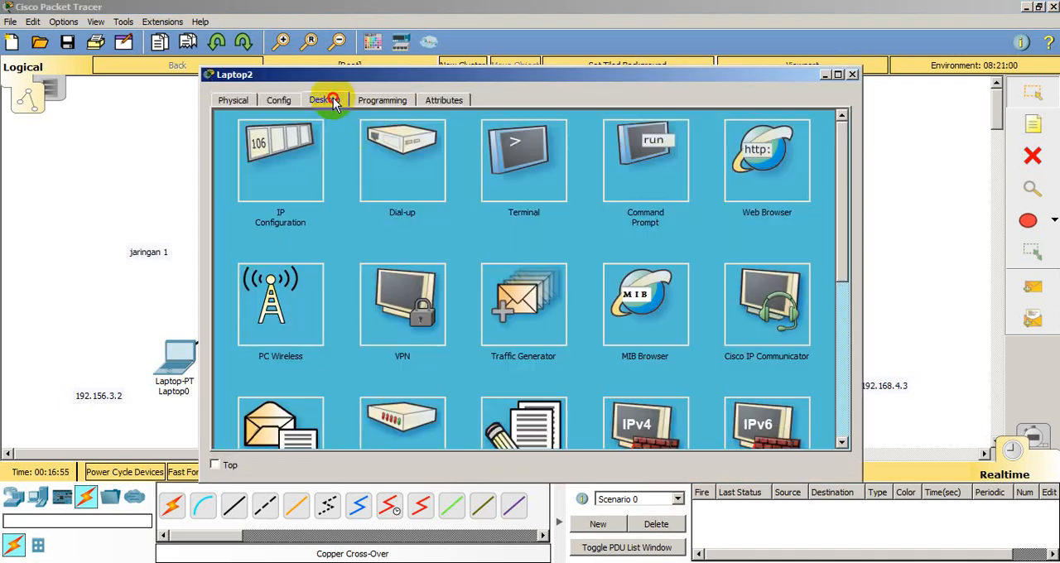
{"action": "left_click", "coordinate": [290, 143]}
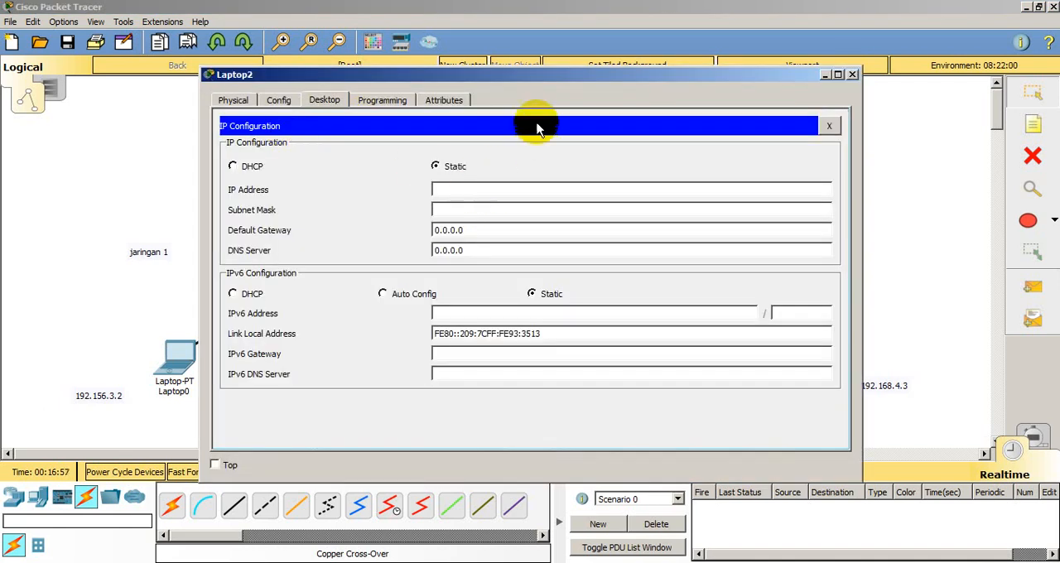
{"action": "left_click_drag", "start_coordinate": [565, 81], "coordinate": [860, 58]}
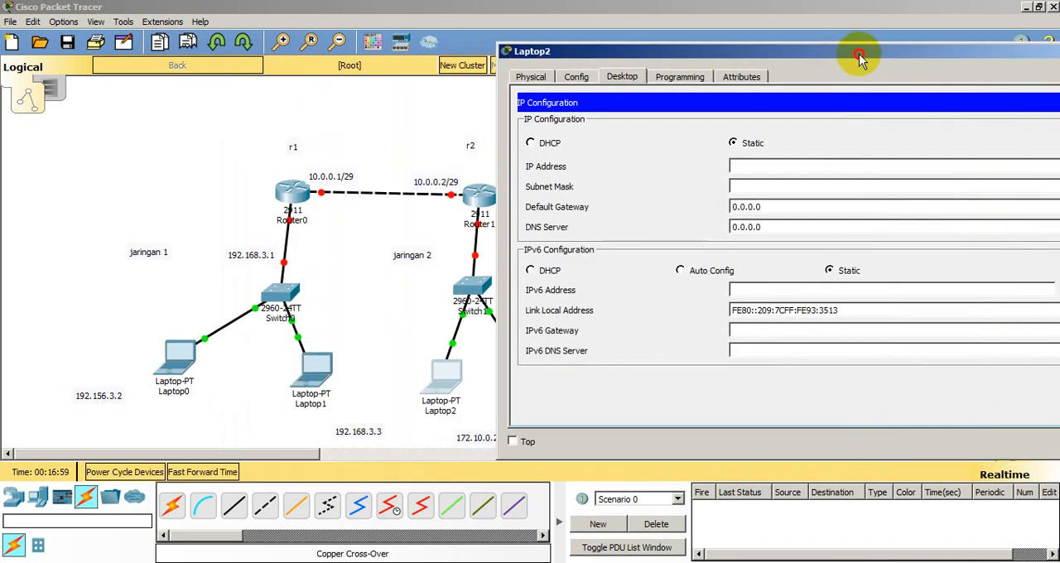
{"action": "left_click", "coordinate": [778, 167]}
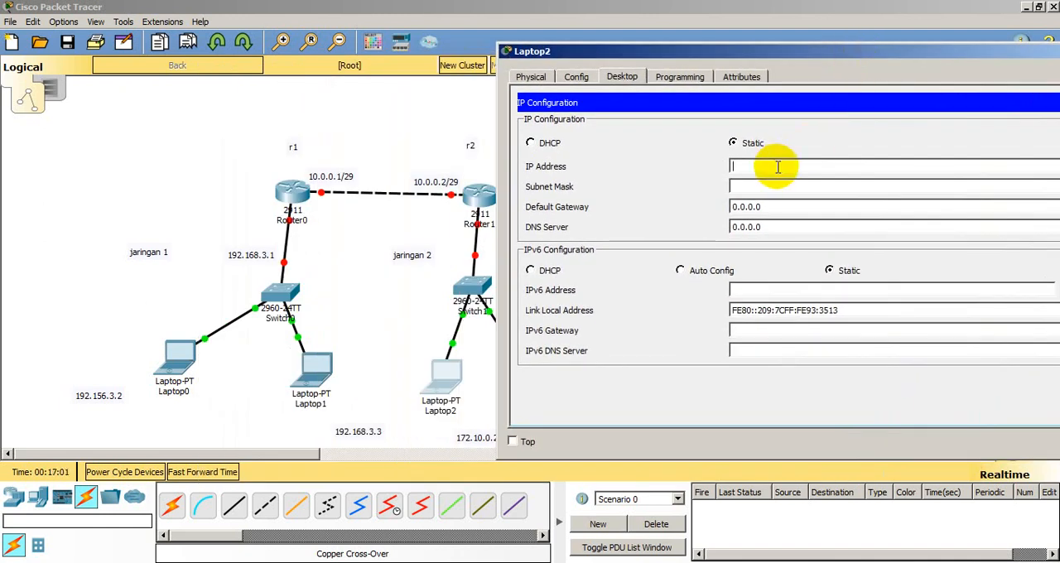
{"action": "type", "text": "172.10.0.2"}
{"action": "left_click", "coordinate": [776, 186]}
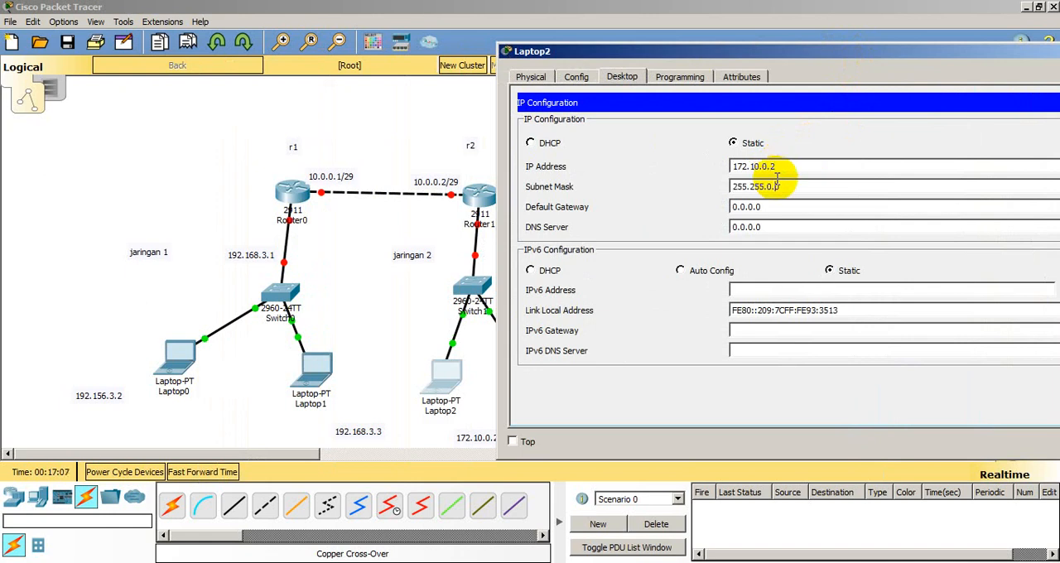
Step: Set Laptop2's default gateway to 172.10.0.1 and close its device window
{"action": "left_click", "coordinate": [773, 208]}
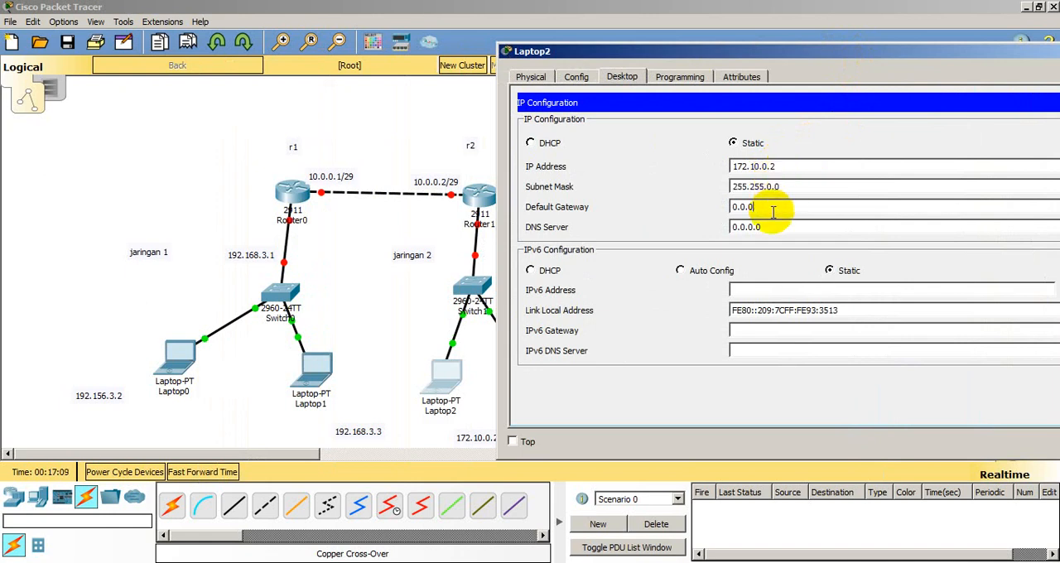
{"action": "key", "text": "BackSpace"}
{"action": "key", "text": "BackSpace"}
{"action": "key", "text": "BackSpace"}
{"action": "key", "text": "BackSpace"}
{"action": "key", "text": "BackSpace"}
{"action": "key", "text": "BackSpace"}
{"action": "key", "text": "BackSpace"}
{"action": "type", "text": "172.1"}
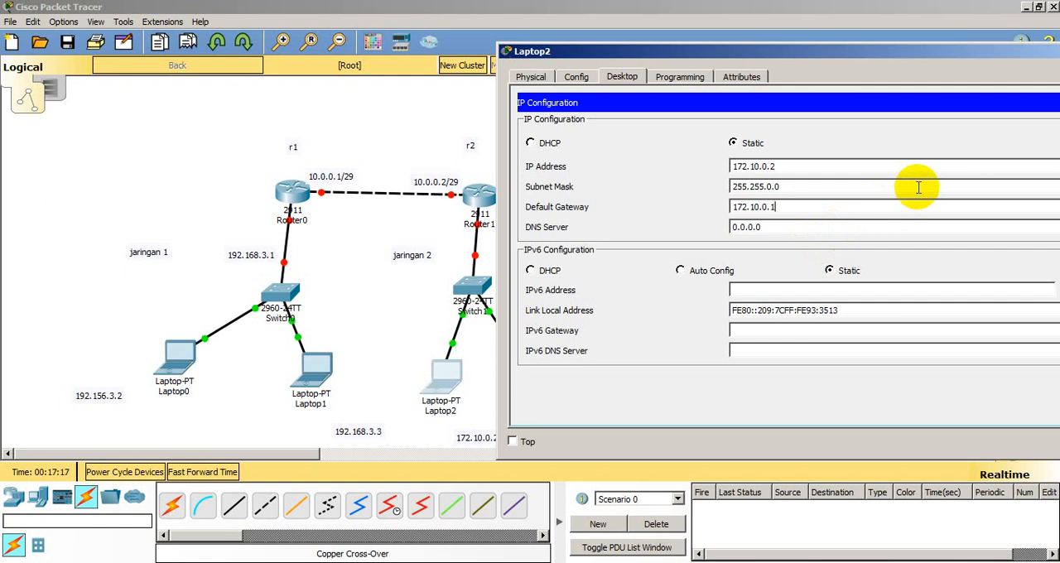
{"action": "left_click_drag", "start_coordinate": [945, 51], "coordinate": [721, 46]}
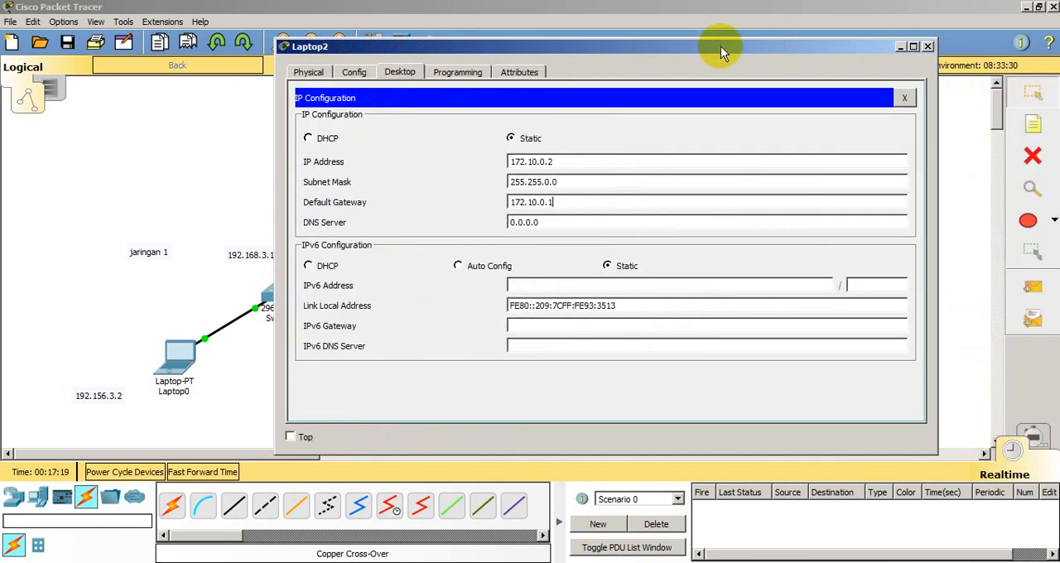
{"action": "left_click", "coordinate": [929, 46]}
Step: Open Laptop3's IP configuration and assign the static address 172.10.0.3 with the default subnet mask 255.255.0.0
{"action": "left_click", "coordinate": [542, 439]}
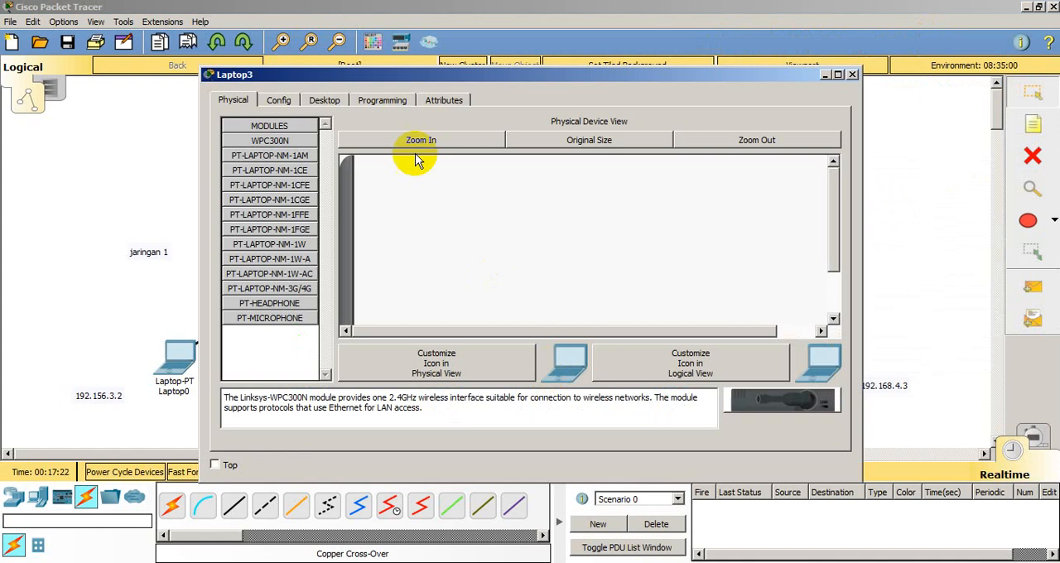
{"action": "left_click", "coordinate": [331, 99]}
{"action": "left_click", "coordinate": [278, 137]}
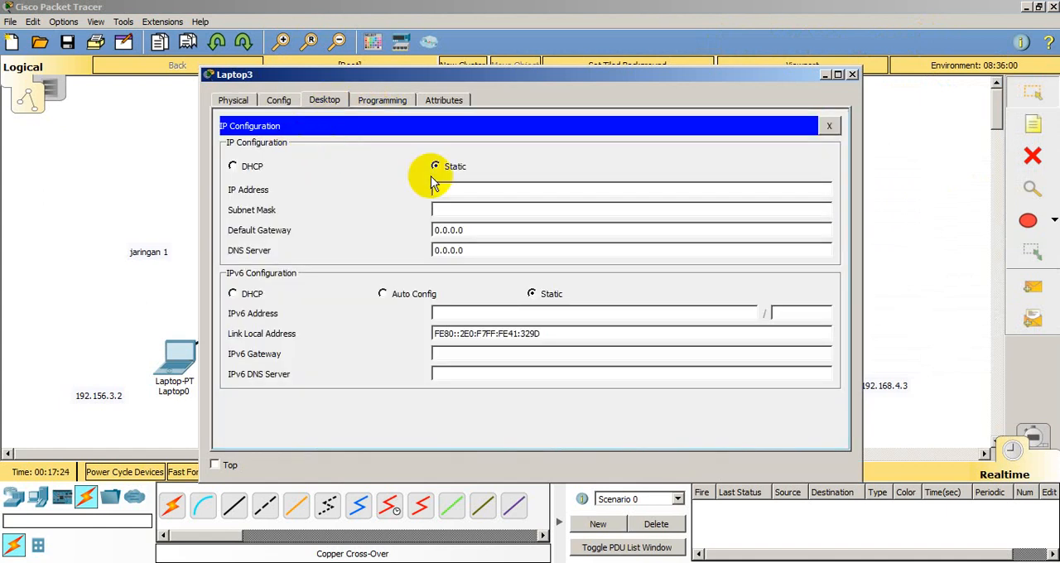
{"action": "left_click", "coordinate": [461, 190]}
{"action": "type", "text": "172"}
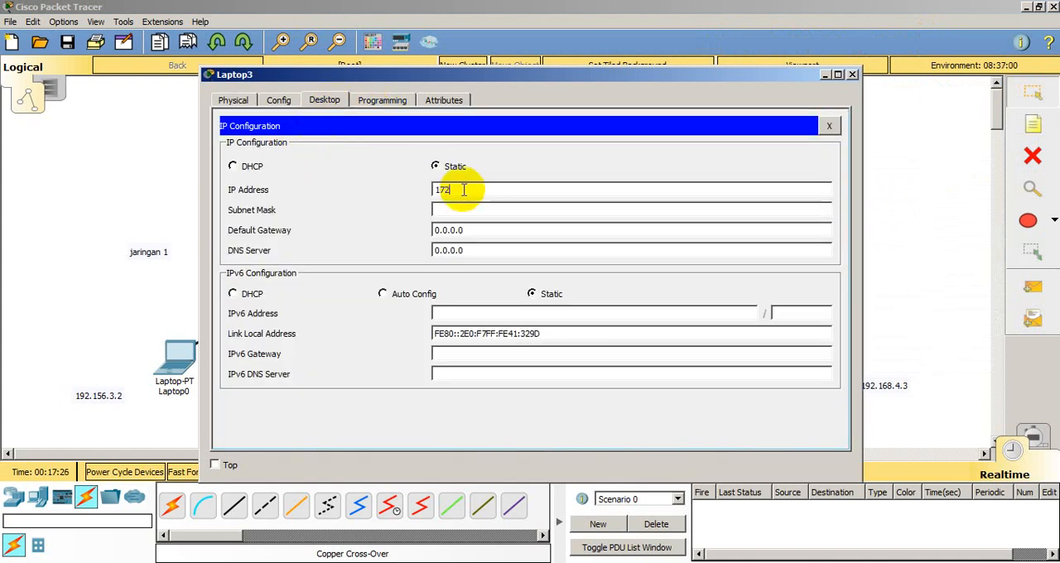
{"action": "type", "text": ".10.0.3"}
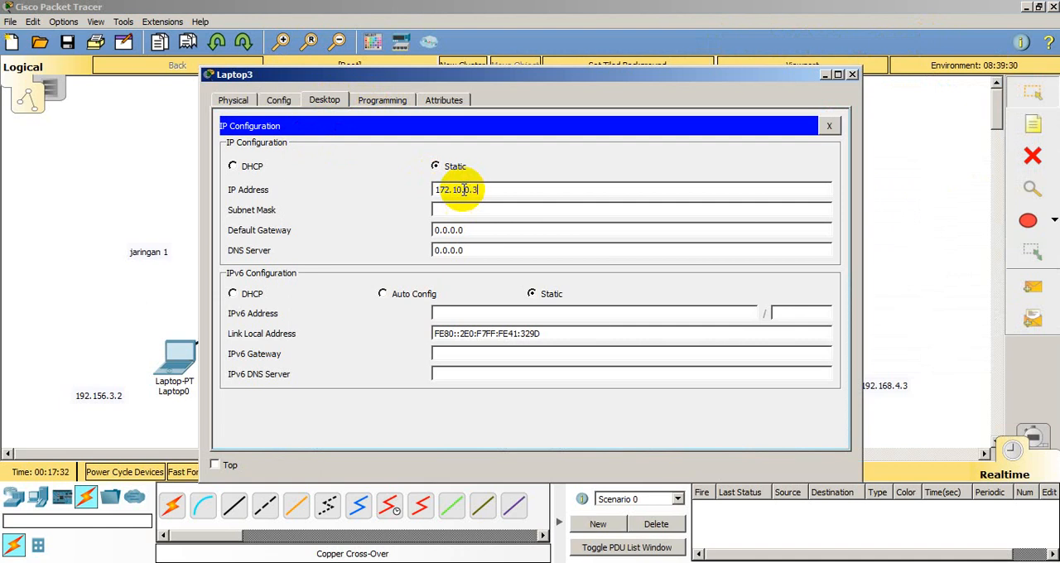
{"action": "left_click", "coordinate": [461, 208]}
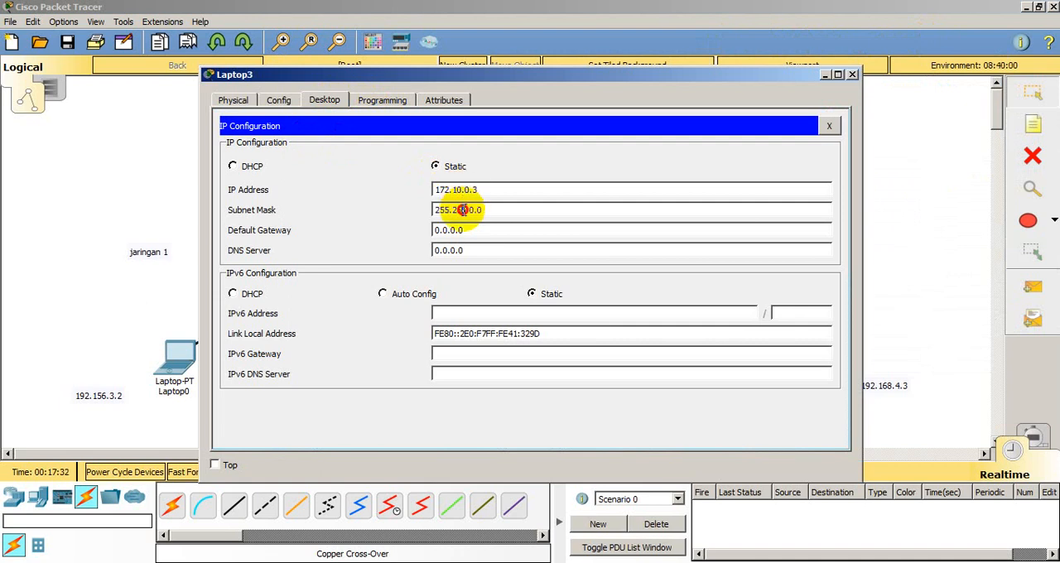
Step: Set Laptop3's default gateway to 172.10.0.1 and close its device window
{"action": "left_click", "coordinate": [473, 232]}
{"action": "key", "text": "BackSpace"}
{"action": "key", "text": "BackSpace"}
{"action": "key", "text": "BackSpace"}
{"action": "key", "text": "BackSpace"}
{"action": "key", "text": "BackSpace"}
{"action": "key", "text": "BackSpace"}
{"action": "key", "text": "BackSpace"}
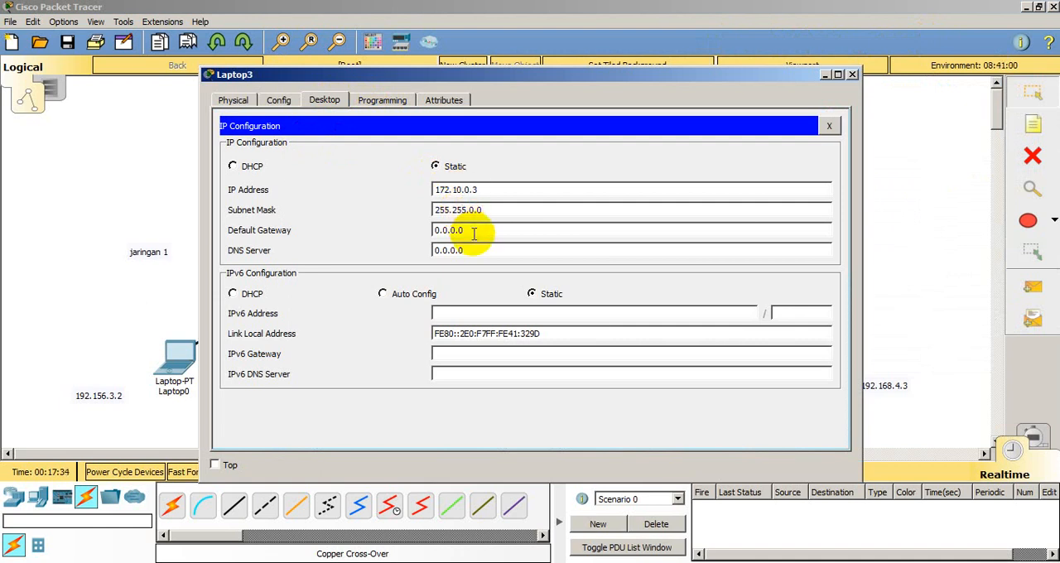
{"action": "type", "text": "172.10"}
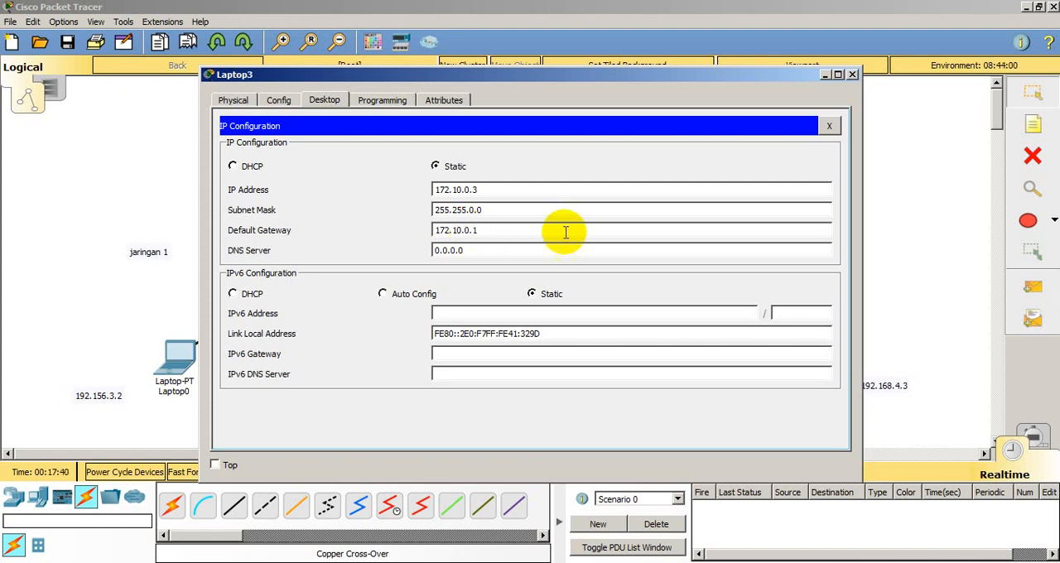
{"action": "left_click", "coordinate": [852, 76]}
Step: Reopen Laptop2's IP configuration to check its address, subnet mask and gateway, and close it again
{"action": "left_click", "coordinate": [441, 377]}
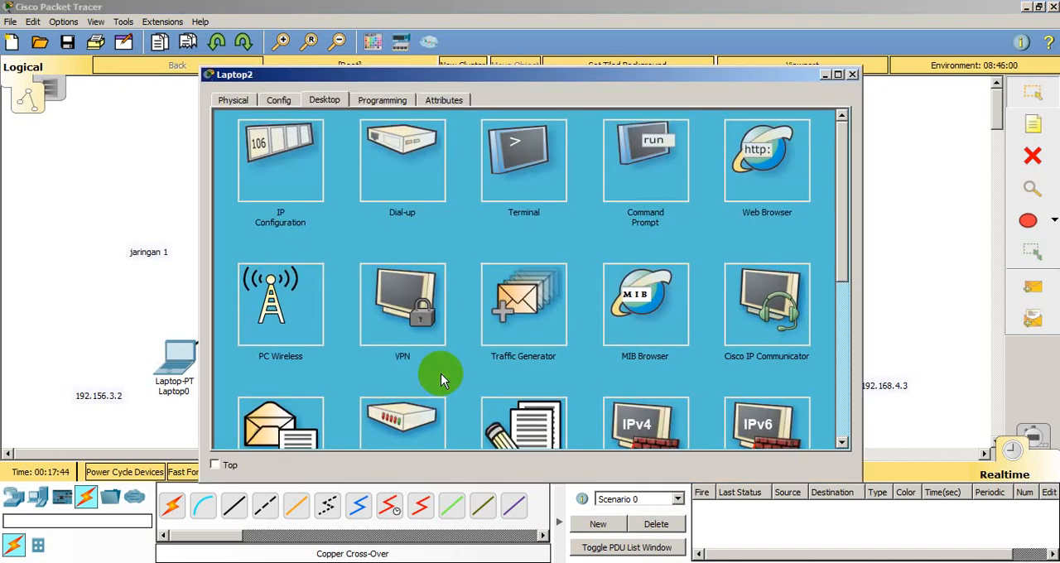
{"action": "left_click", "coordinate": [298, 153]}
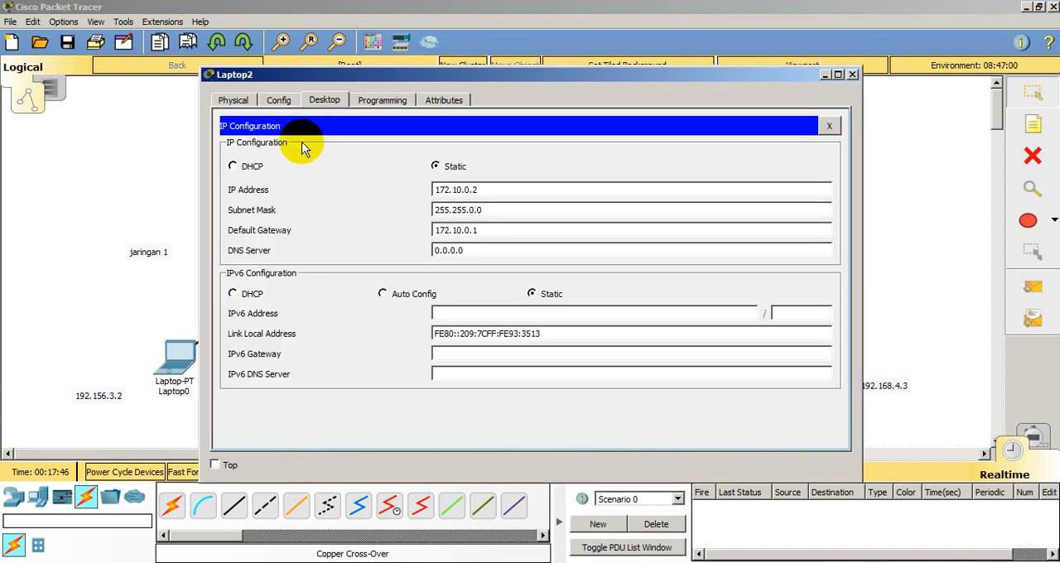
{"action": "left_click", "coordinate": [853, 74]}
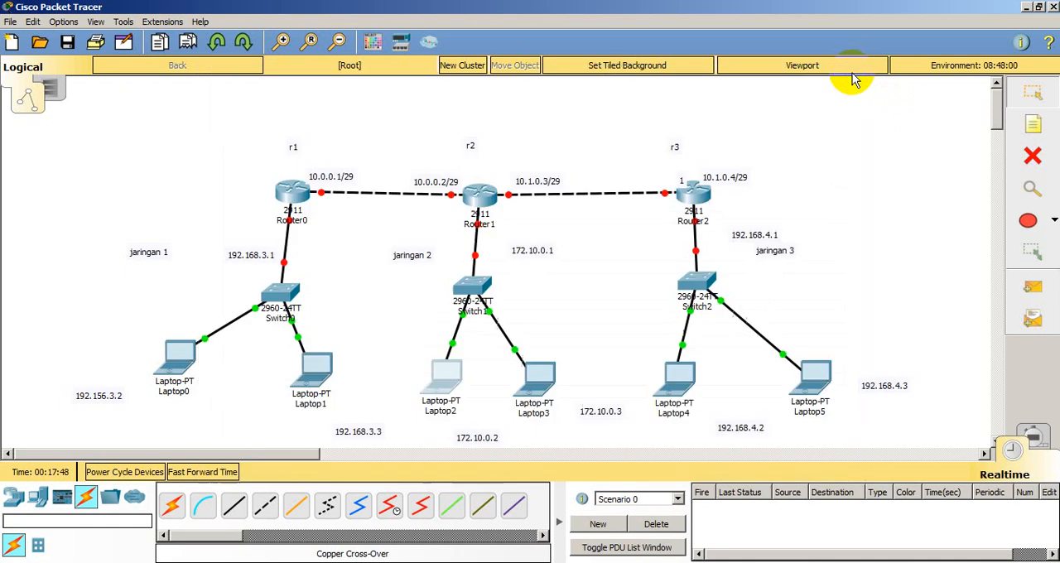
Step: Open Laptop4's IP configuration and assign the static address 192.168.4.2 with the default subnet mask 255.255.255.0
{"action": "left_click", "coordinate": [673, 377]}
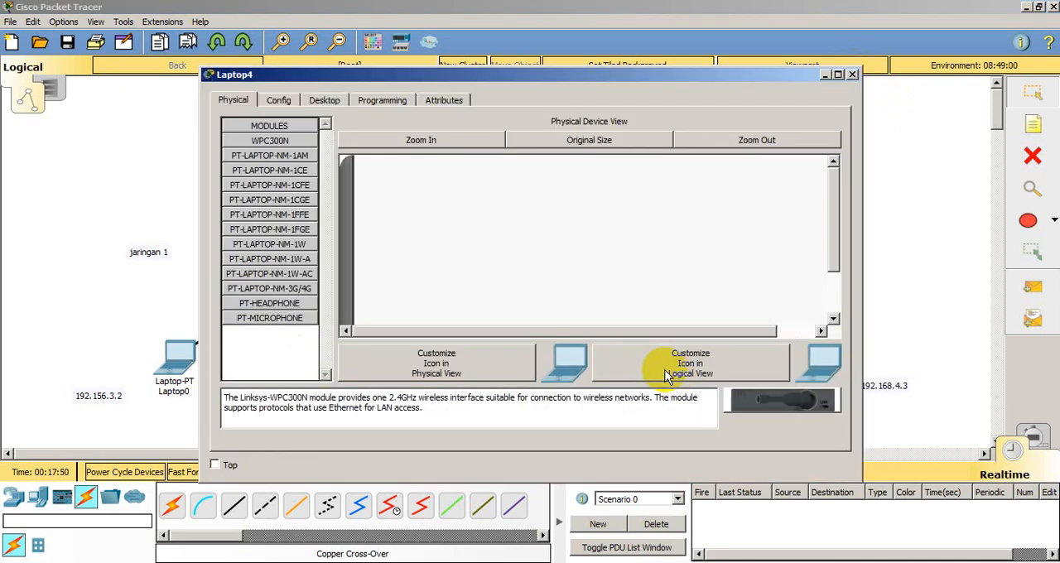
{"action": "left_click", "coordinate": [325, 99]}
{"action": "left_click", "coordinate": [300, 145]}
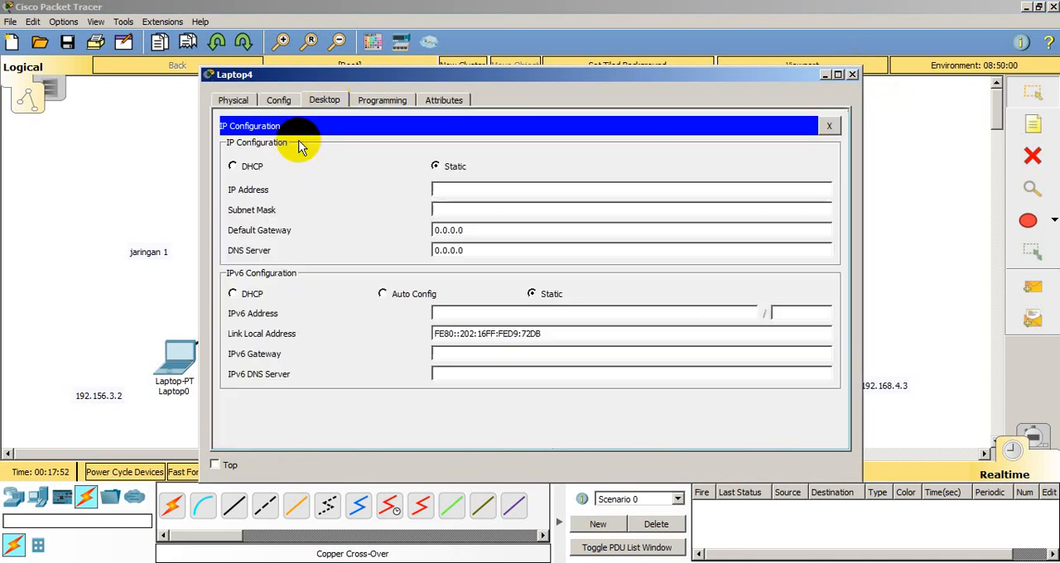
{"action": "left_click", "coordinate": [449, 192]}
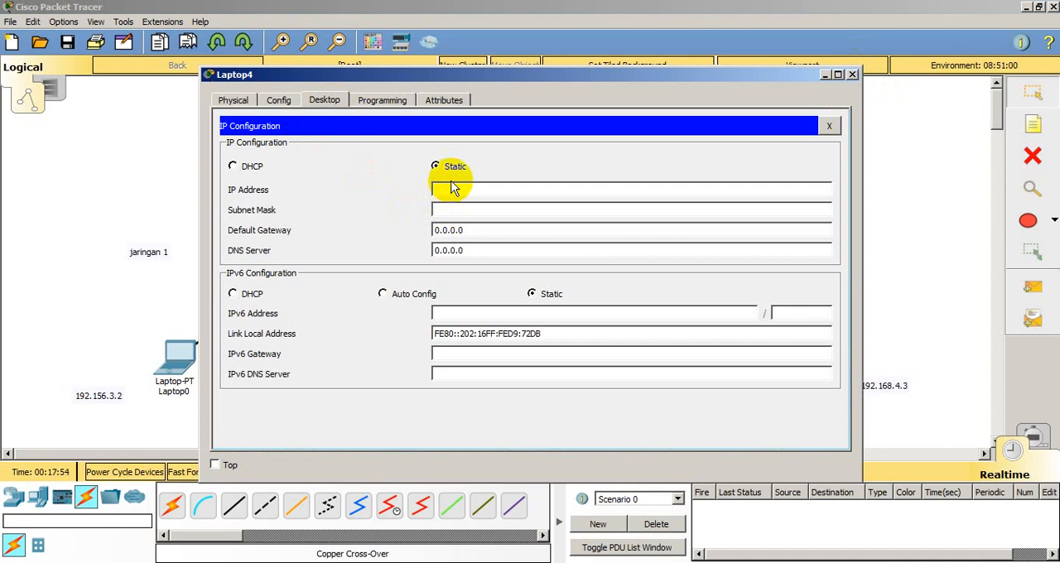
{"action": "type", "text": "192.168.4.2"}
{"action": "left_click", "coordinate": [457, 209]}
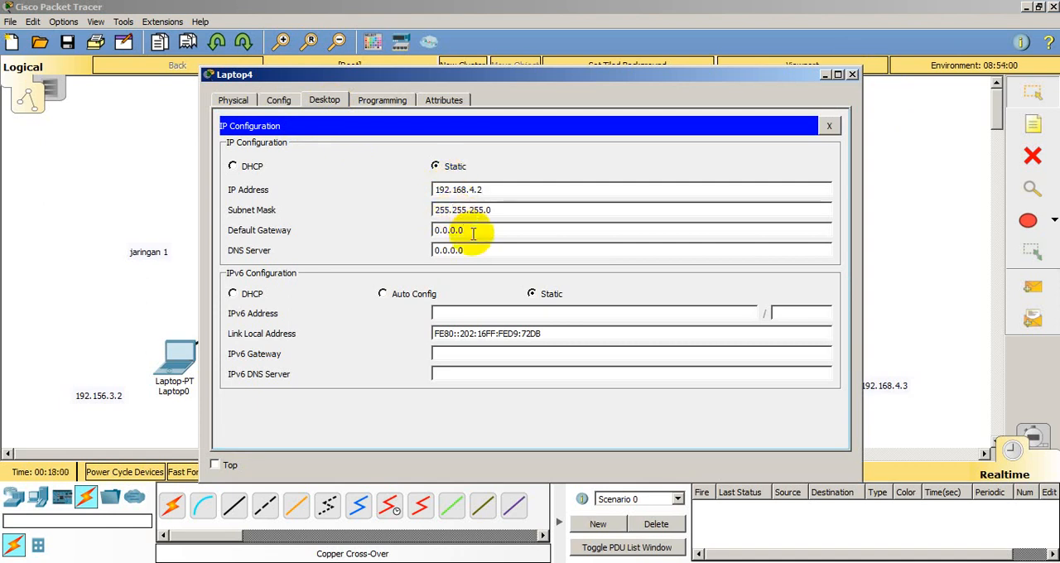
Step: Set Laptop4's default gateway to 192.168.4.1 and close its device window
{"action": "left_click", "coordinate": [473, 232]}
{"action": "key", "text": "BackSpace"}
{"action": "key", "text": "BackSpace"}
{"action": "key", "text": "BackSpace"}
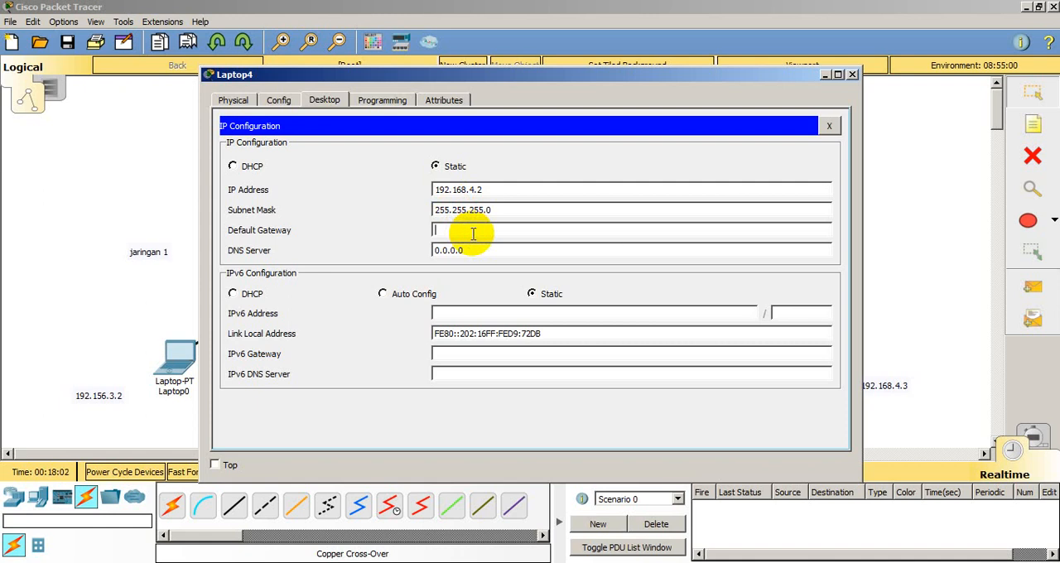
{"action": "type", "text": "192.168.4.2"}
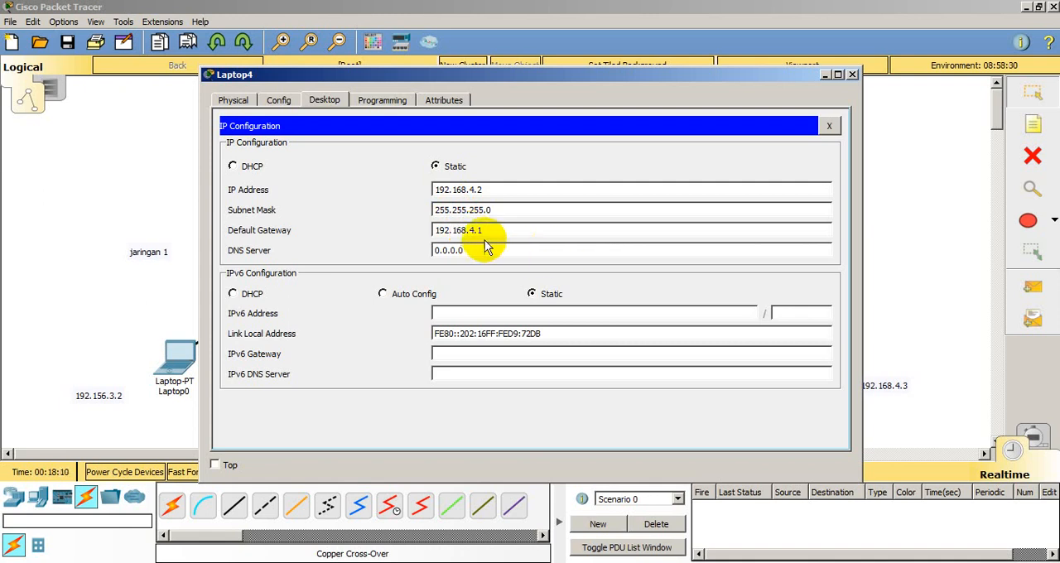
{"action": "left_click", "coordinate": [853, 76]}
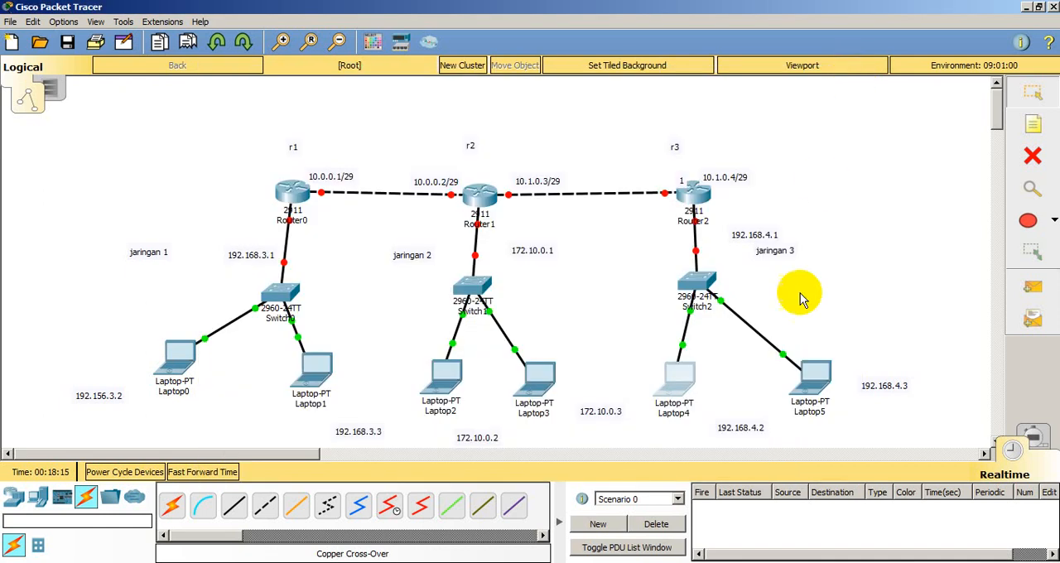
Step: Open Laptop5's IP configuration and assign the static address 192.168.4.3 with the default subnet mask 255.255.255.0
{"action": "left_click", "coordinate": [809, 375]}
{"action": "left_click", "coordinate": [336, 103]}
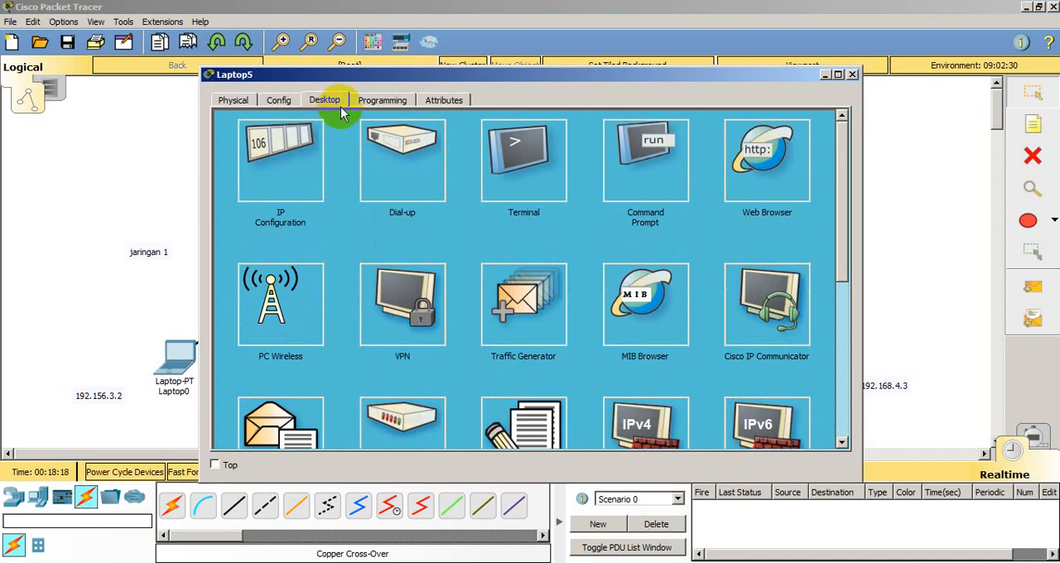
{"action": "left_click", "coordinate": [294, 129]}
{"action": "left_click", "coordinate": [448, 186]}
{"action": "type", "text": "1"}
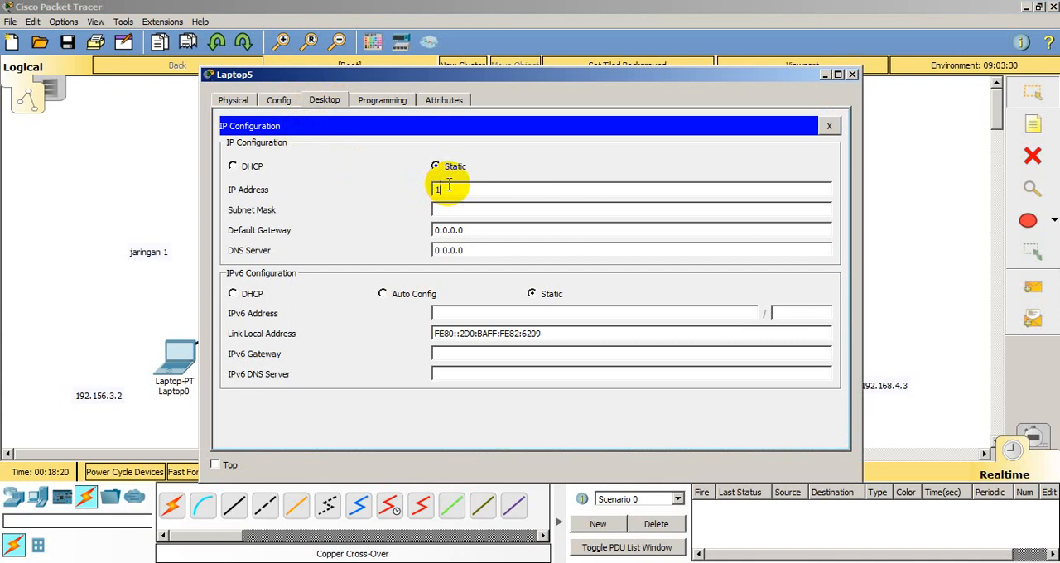
{"action": "type", "text": "92.168.4.3"}
{"action": "left_click", "coordinate": [473, 209]}
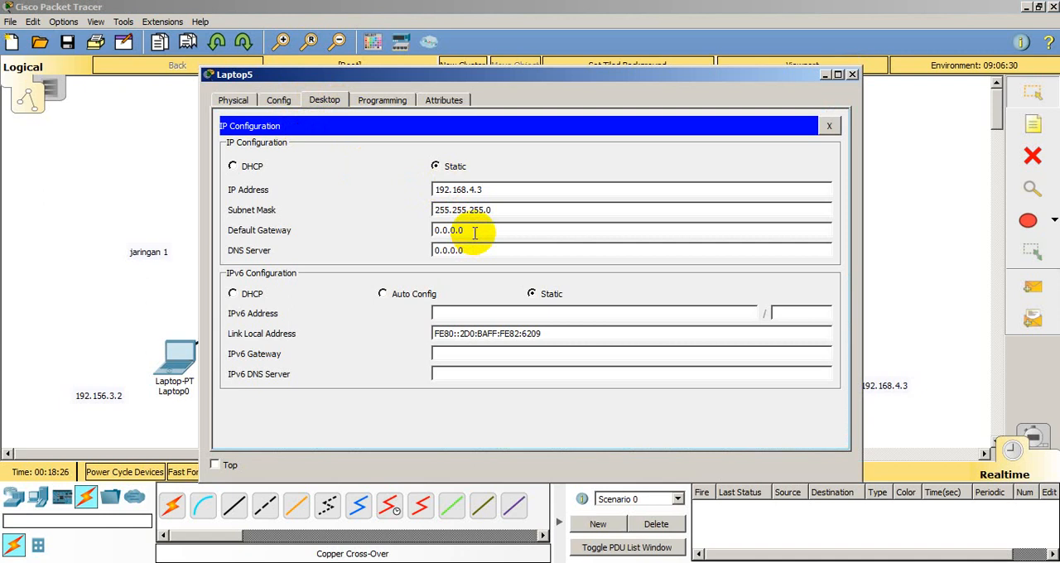
Step: Set Laptop5's default gateway to 192.168.4.1 and close its device window
{"action": "key", "text": "BackSpace"}
{"action": "key", "text": "BackSpace"}
{"action": "key", "text": "BackSpace"}
{"action": "key", "text": "BackSpace"}
{"action": "key", "text": "BackSpace"}
{"action": "type", "text": "192.168.4.1"}
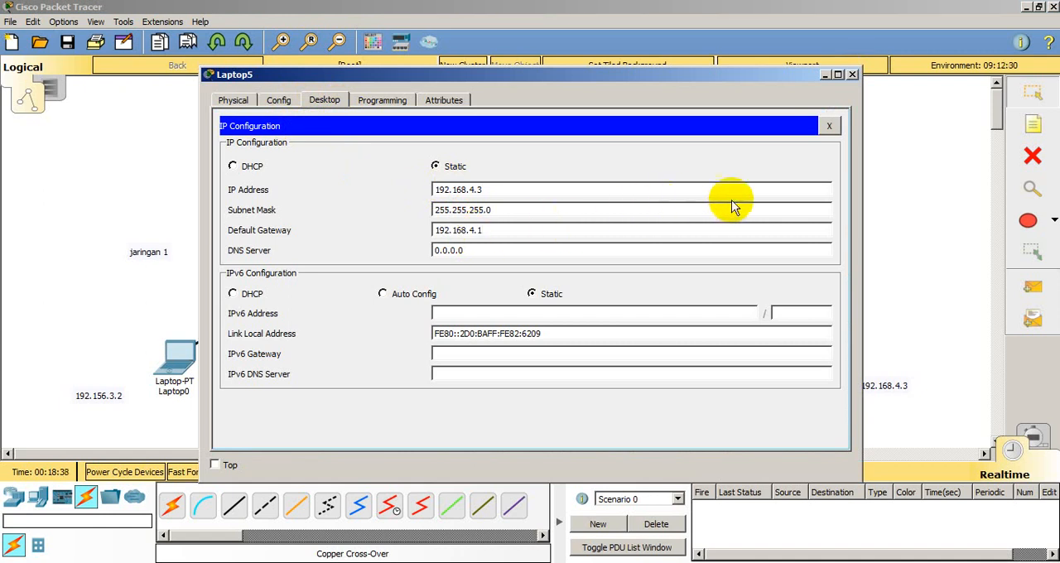
{"action": "left_click", "coordinate": [852, 75]}
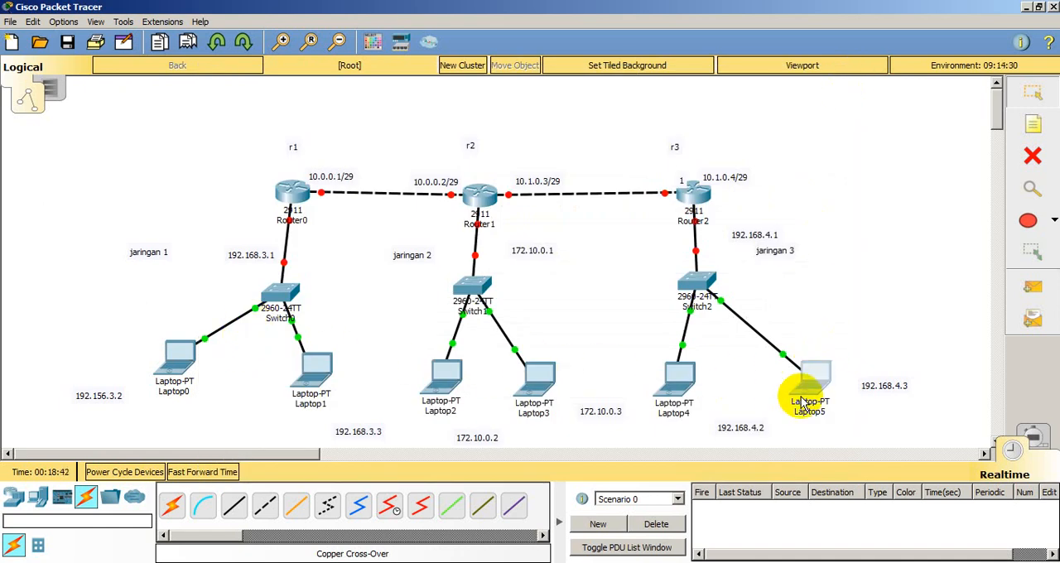
Step: Configure Router0's GigabitEthernet0/0 with IP address 192.168.3.1 and subnet mask 255.255.255.0, and turn the port on
{"action": "left_click", "coordinate": [293, 193]}
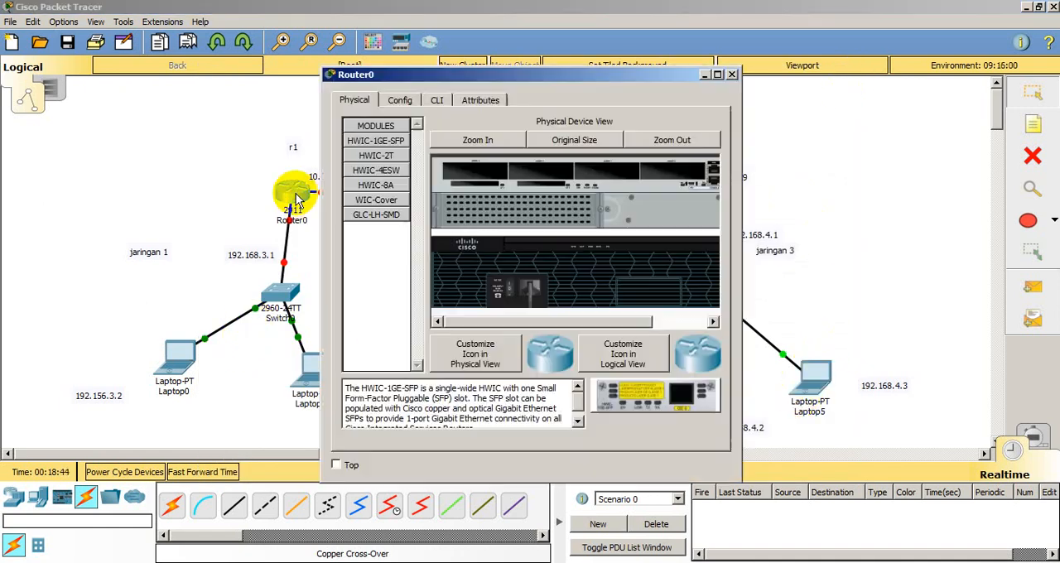
{"action": "left_click", "coordinate": [400, 100]}
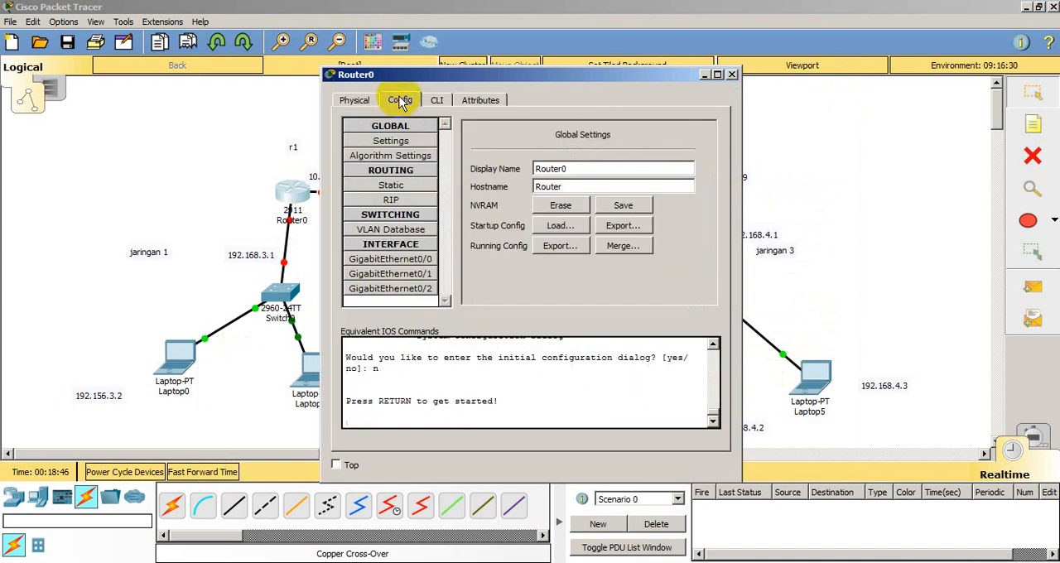
{"action": "left_click", "coordinate": [428, 260]}
{"action": "left_click", "coordinate": [623, 218]}
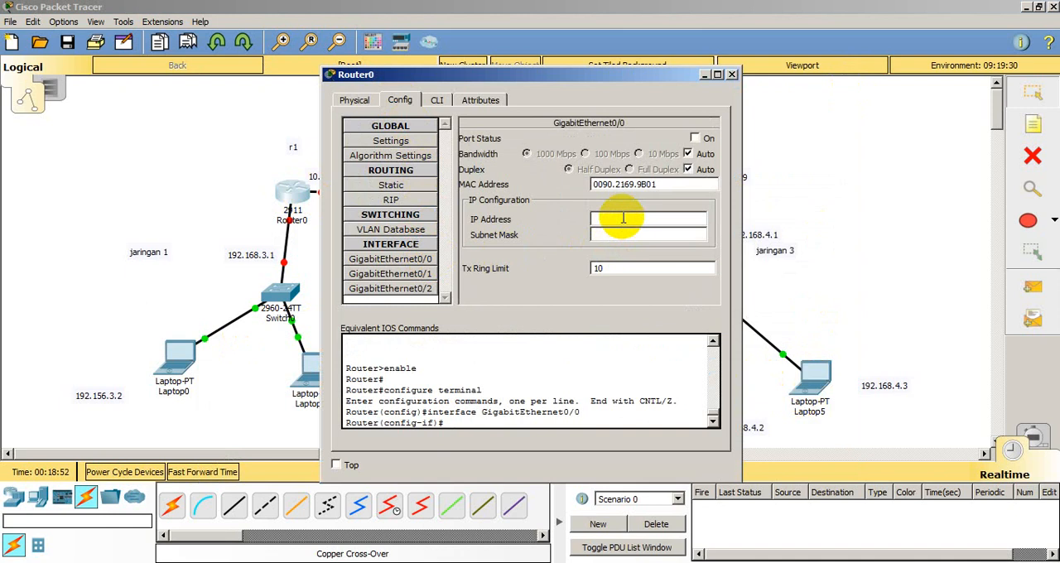
{"action": "type", "text": "192.168.3.1"}
{"action": "left_click", "coordinate": [634, 236]}
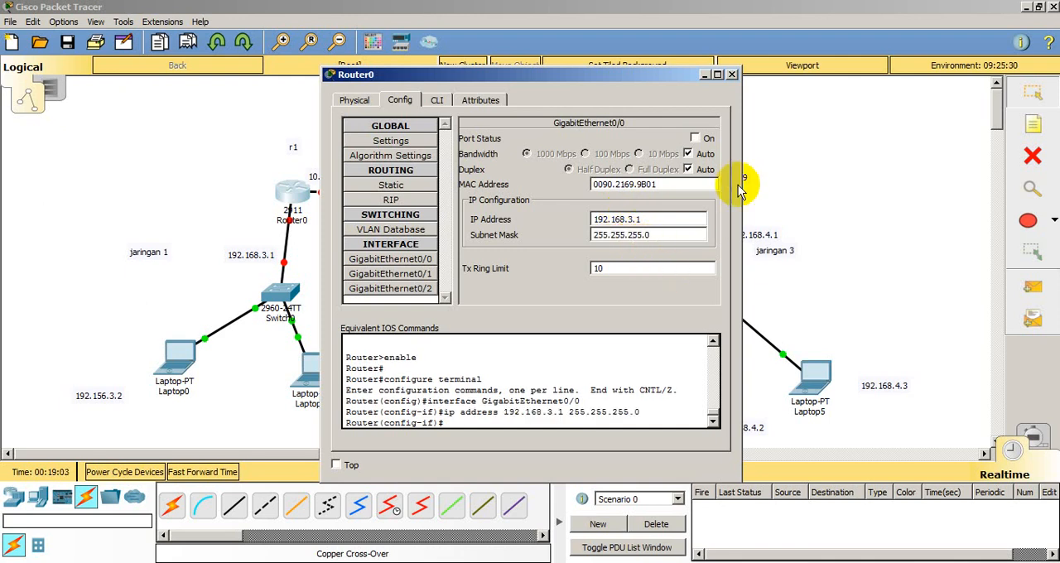
{"action": "left_click", "coordinate": [695, 139]}
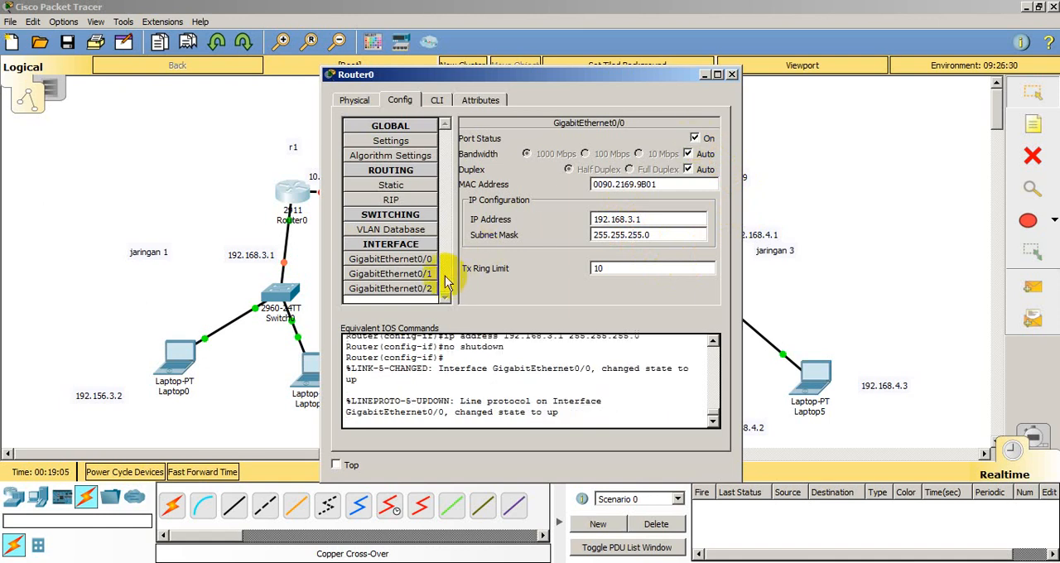
Step: Open Router0's GigabitEthernet0/1 settings and assign the IP address 10.0.0.1, keeping the topology labels in view
{"action": "left_click", "coordinate": [429, 276]}
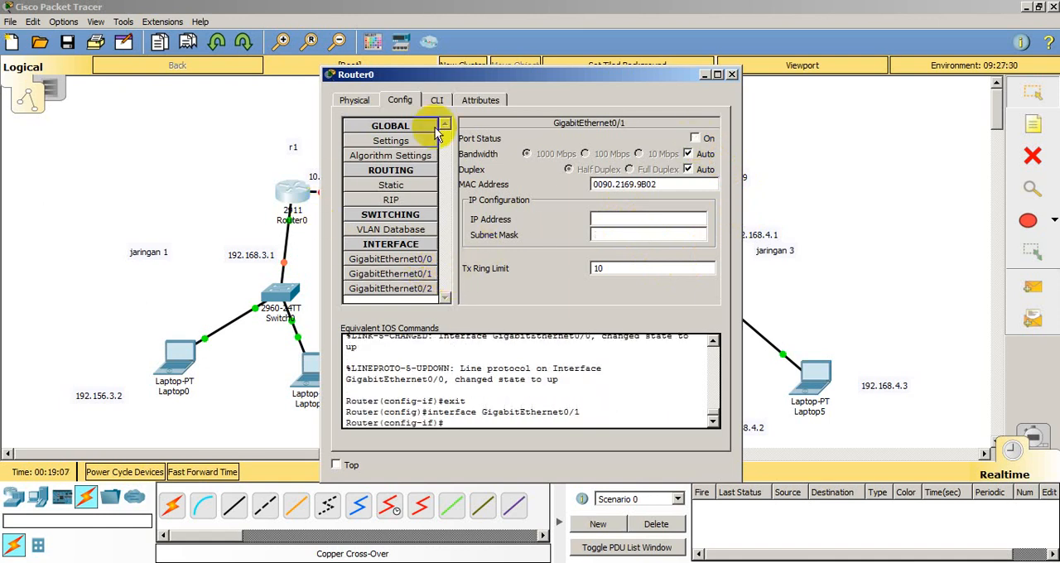
{"action": "left_click_drag", "start_coordinate": [497, 79], "coordinate": [681, 75]}
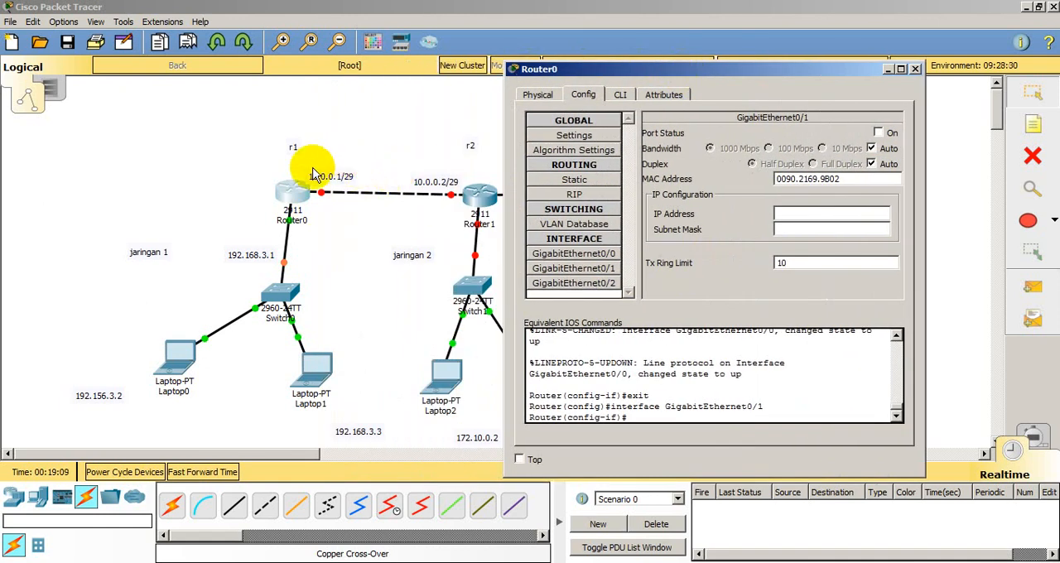
{"action": "left_click", "coordinate": [787, 217]}
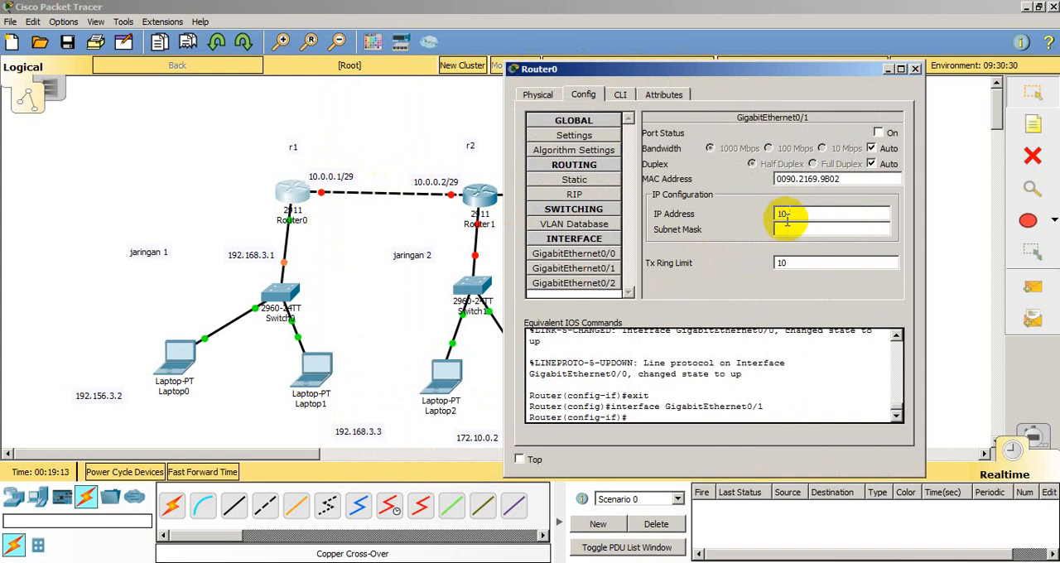
{"action": "type", "text": "10.0.0.1"}
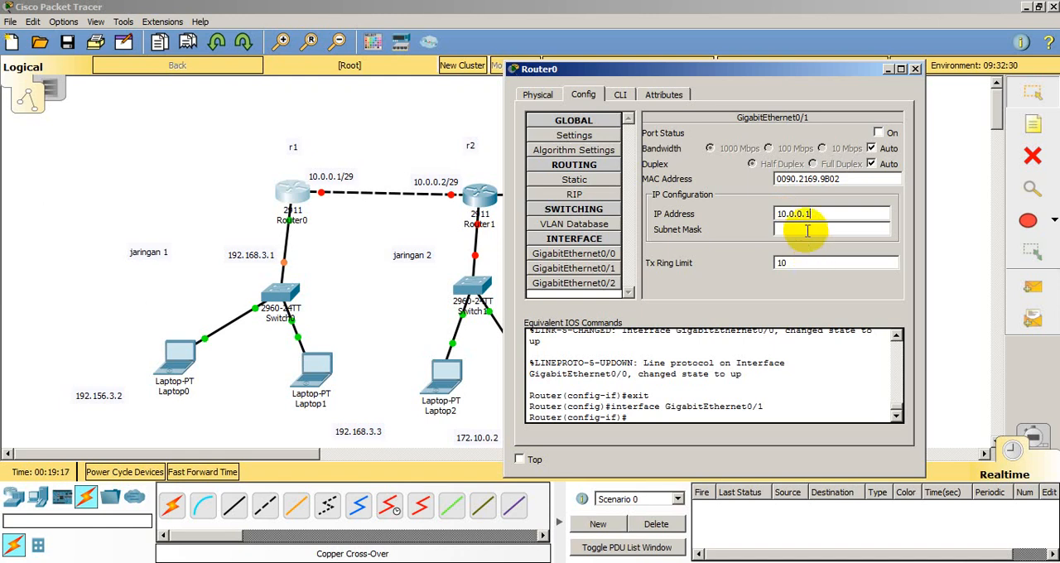
{"action": "left_click", "coordinate": [806, 231]}
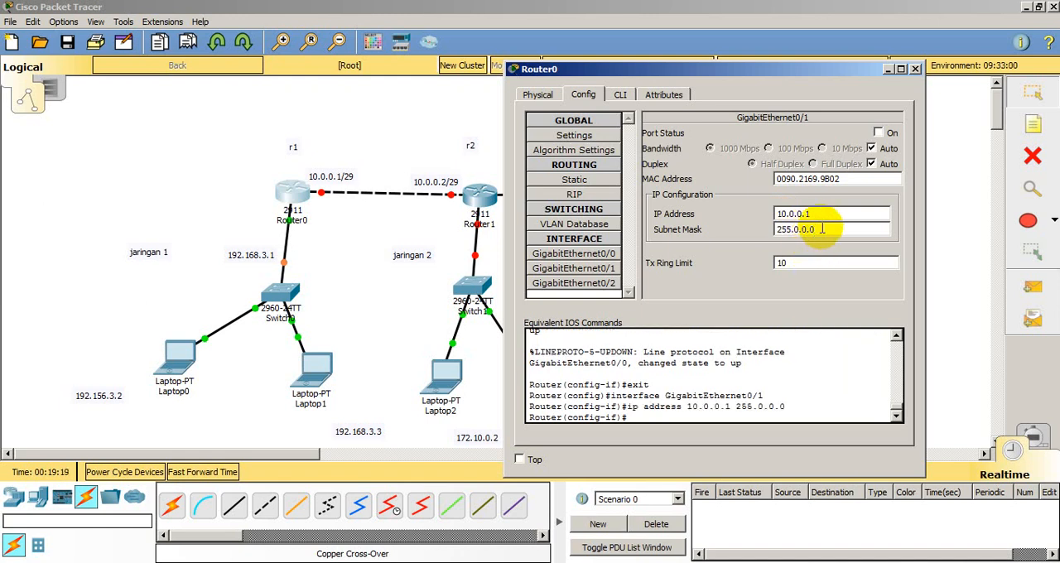
Step: Set the subnet mask of Router0's GigabitEthernet0/1 to 255.255.255.248, turn the port on and close the router's window
{"action": "key", "text": "BackSpace"}
{"action": "key", "text": "BackSpace"}
{"action": "key", "text": "BackSpace"}
{"action": "type", "text": "255.255.248"}
{"action": "left_click", "coordinate": [879, 132]}
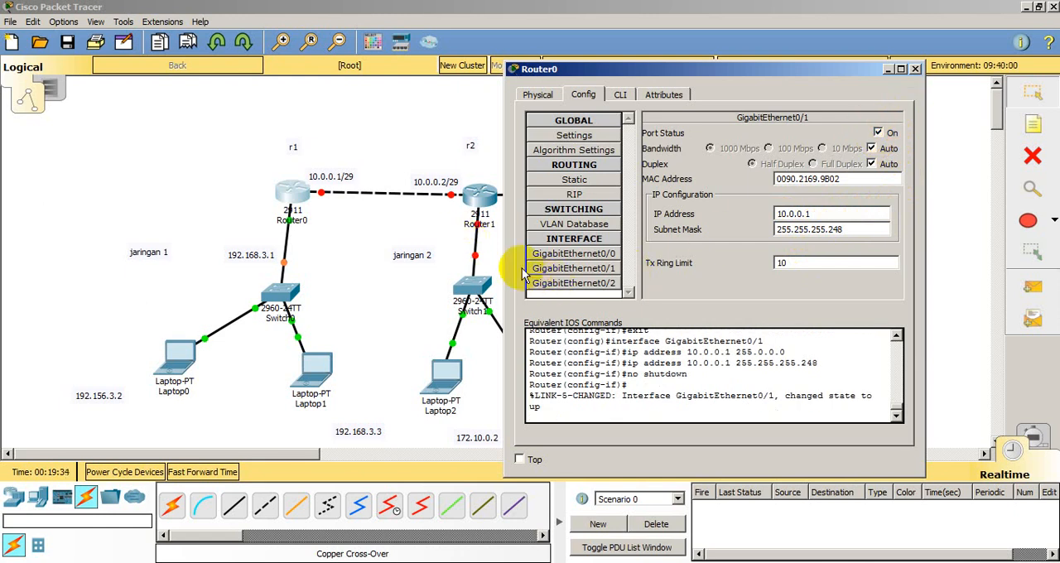
{"action": "left_click", "coordinate": [916, 70]}
Step: Configure Router1's GigabitEthernet0/0 with IP address 172.10.0.1 and subnet mask 255.255.0.0, and turn the port on
{"action": "left_click", "coordinate": [479, 195]}
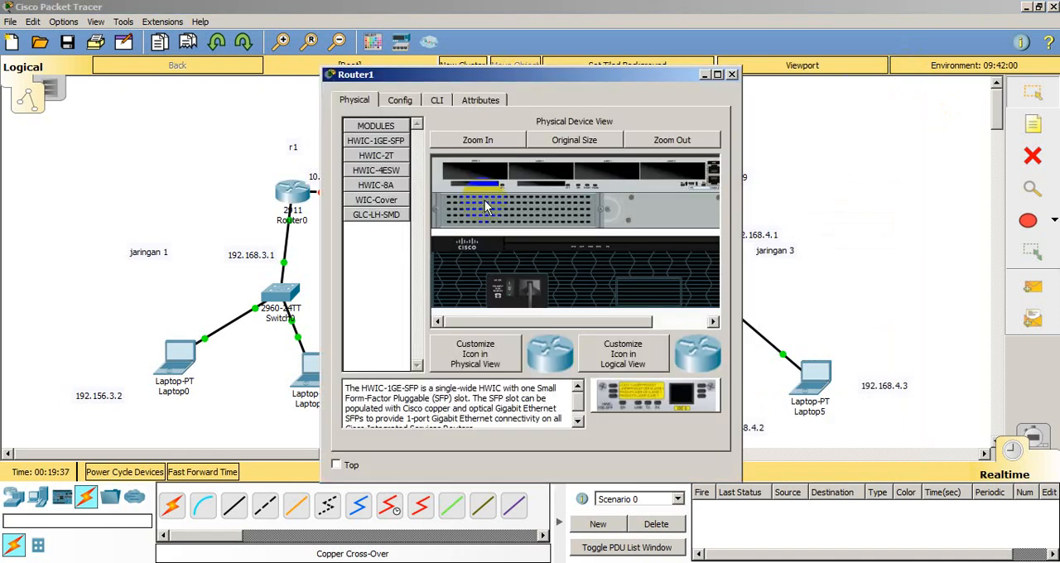
{"action": "left_click", "coordinate": [401, 100]}
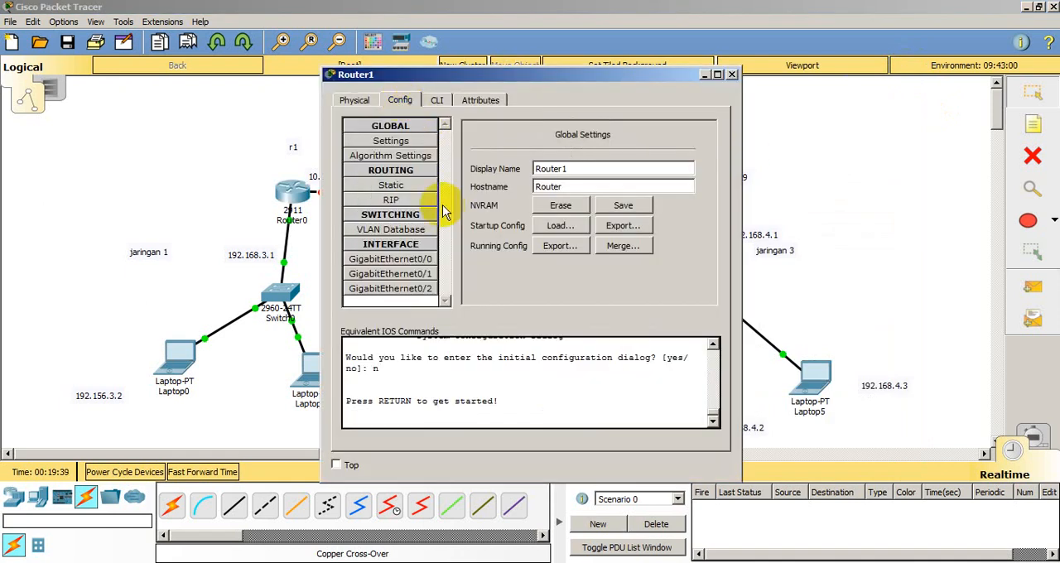
{"action": "left_click", "coordinate": [418, 260]}
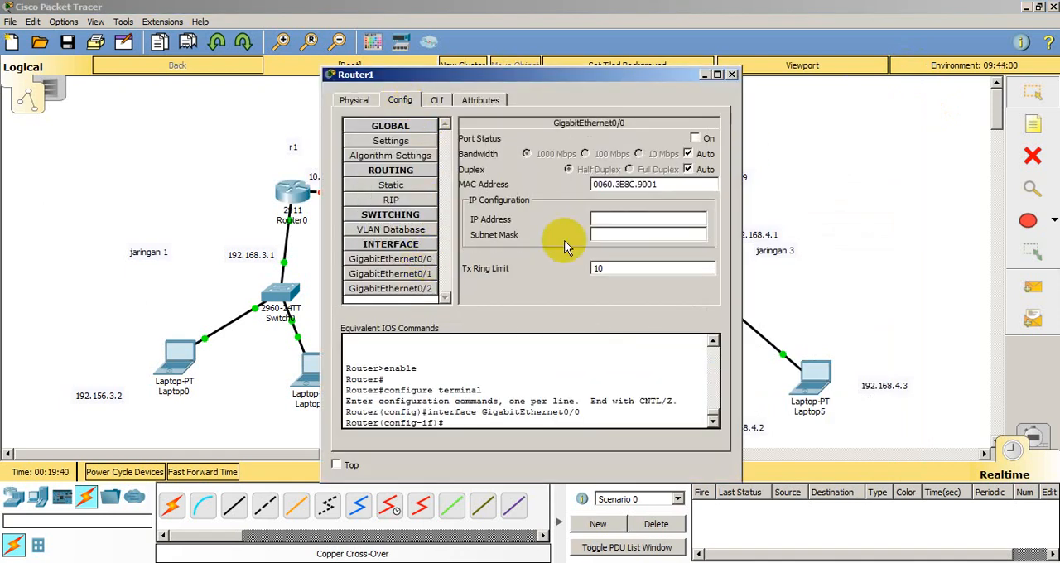
{"action": "left_click", "coordinate": [621, 222]}
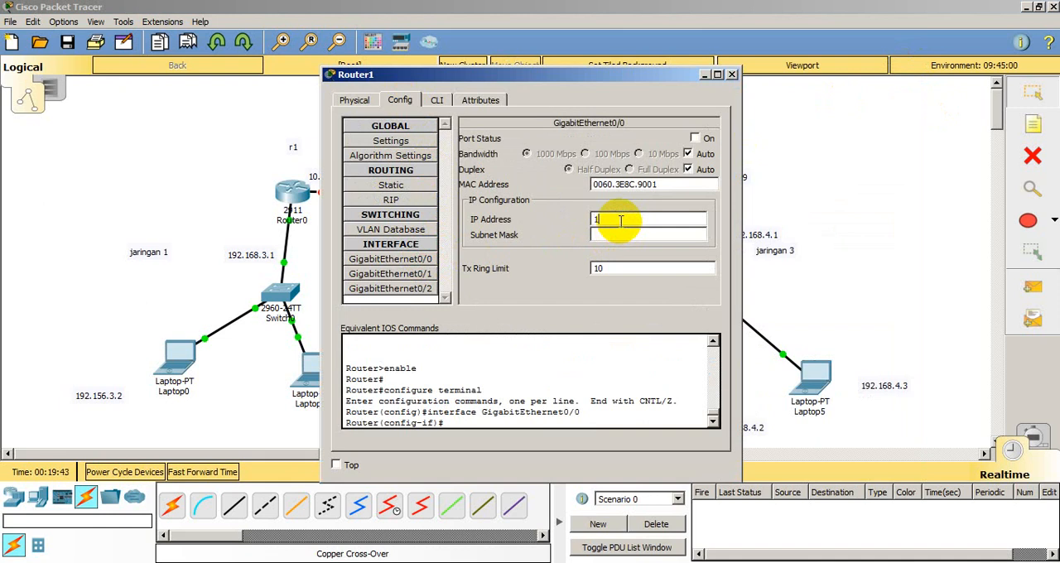
{"action": "type", "text": "172.10.0."}
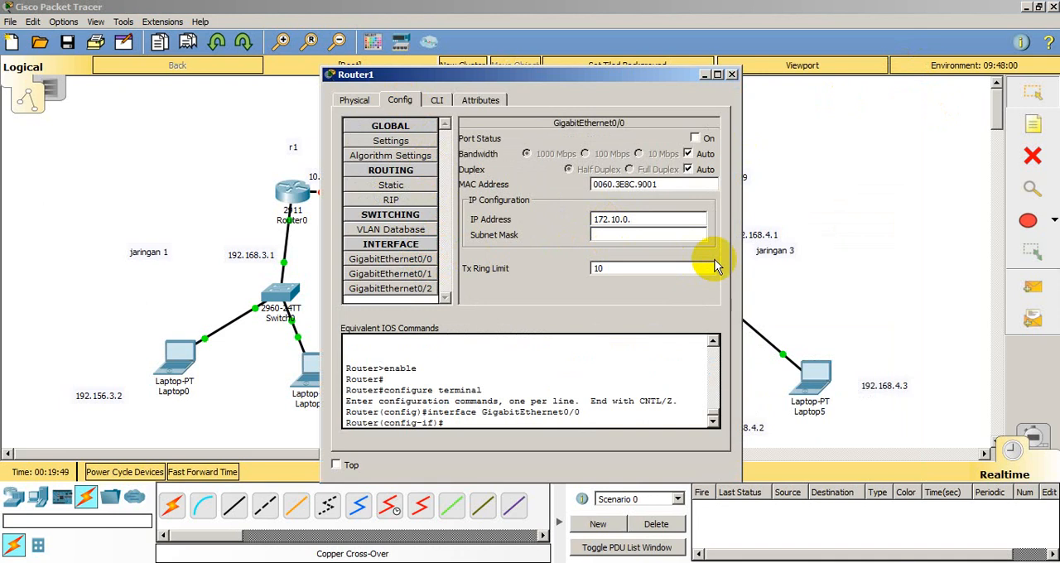
{"action": "type", "text": "1"}
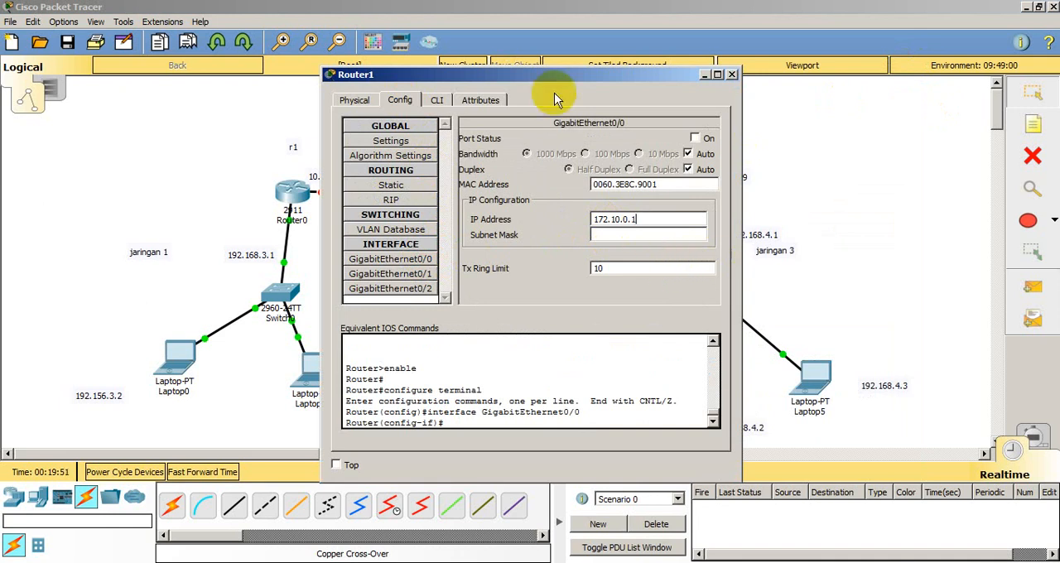
{"action": "left_click_drag", "start_coordinate": [554, 77], "coordinate": [468, 58]}
{"action": "left_click", "coordinate": [523, 216]}
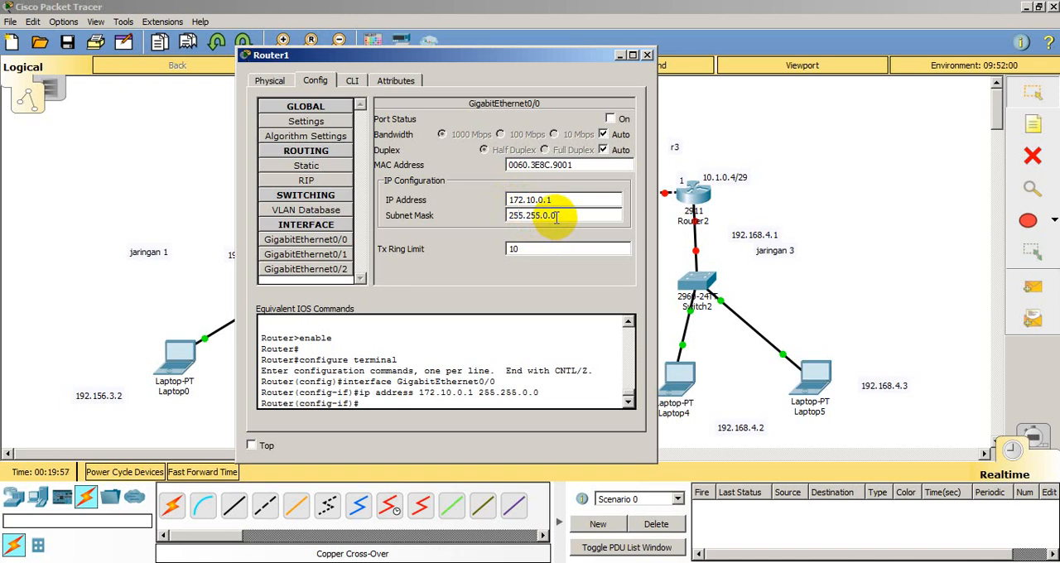
{"action": "left_click", "coordinate": [610, 118]}
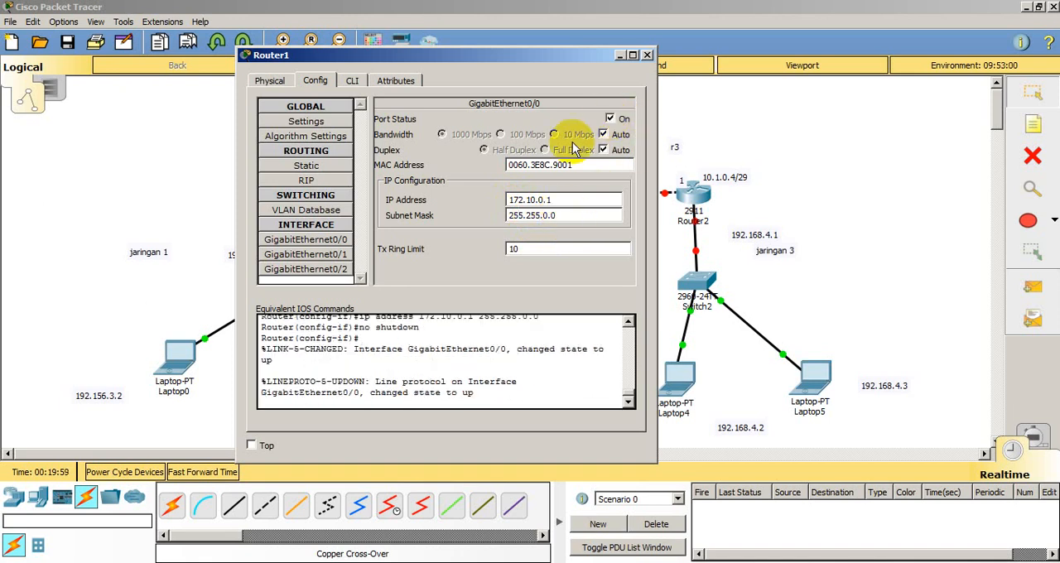
Step: Configure Router1's GigabitEthernet0/1 with IP address 10.0.0.2 and subnet mask 255.255.255.248, and turn the port on
{"action": "left_click", "coordinate": [334, 256]}
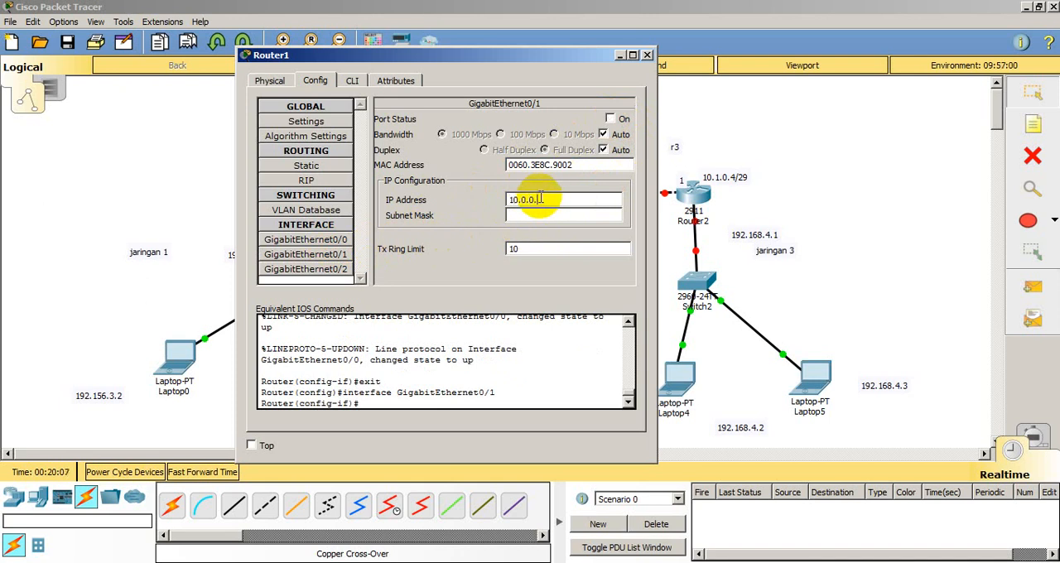
{"action": "left_click", "coordinate": [558, 217]}
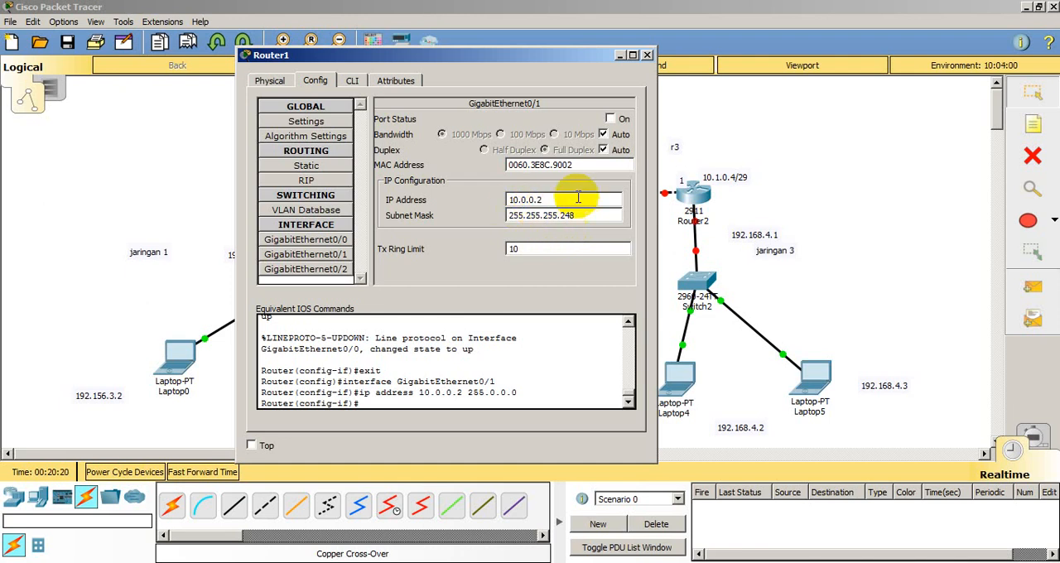
{"action": "left_click", "coordinate": [612, 119]}
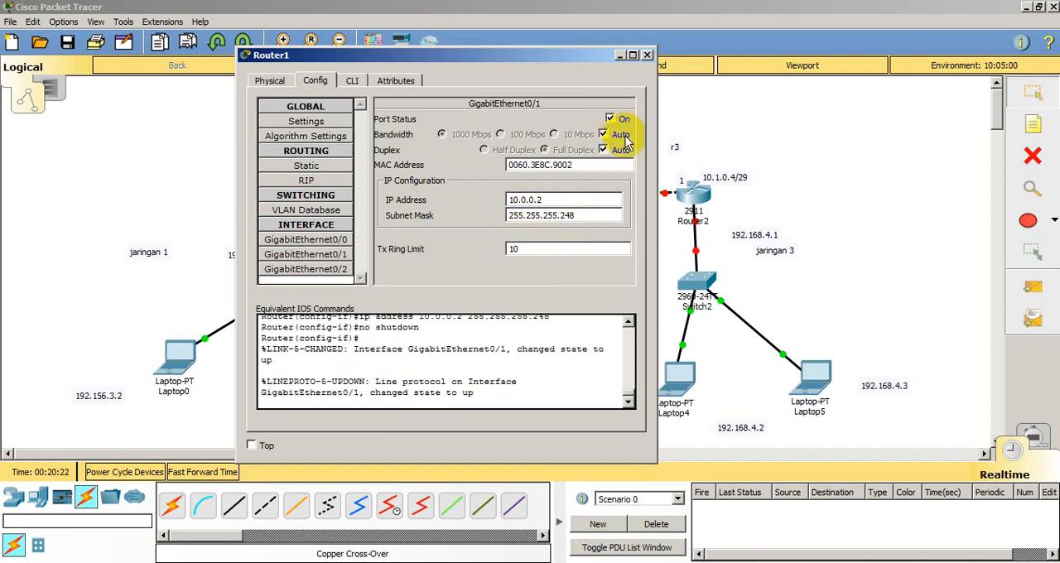
Step: Configure Router1's GigabitEthernet0/2 with IP address 10.1.0.3 and subnet mask 255.255.255.248, turn the port on and close the router's window
{"action": "left_click", "coordinate": [323, 270]}
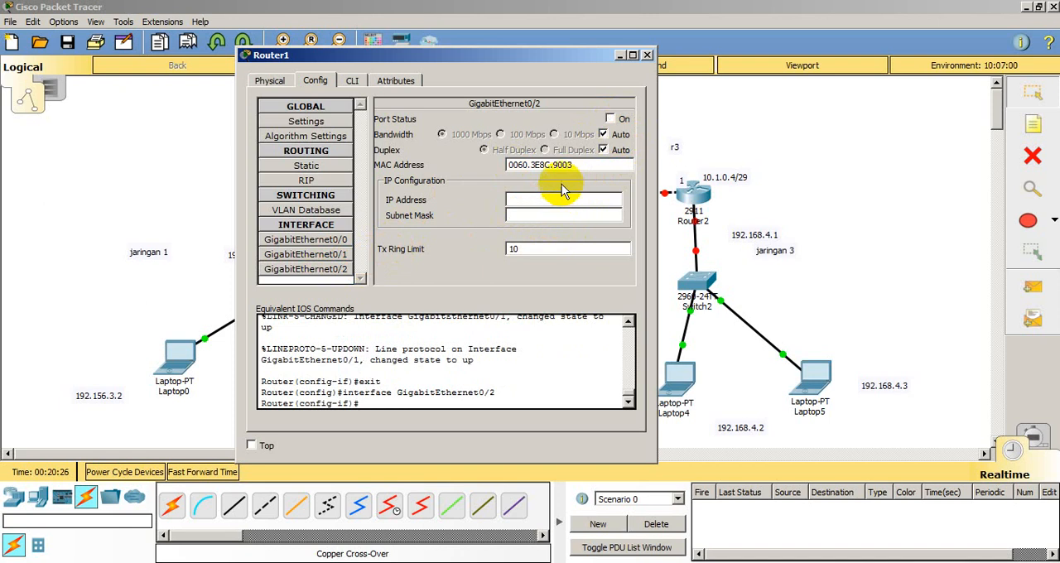
{"action": "left_click_drag", "start_coordinate": [546, 71], "coordinate": [369, 53]}
{"action": "left_click", "coordinate": [336, 202]}
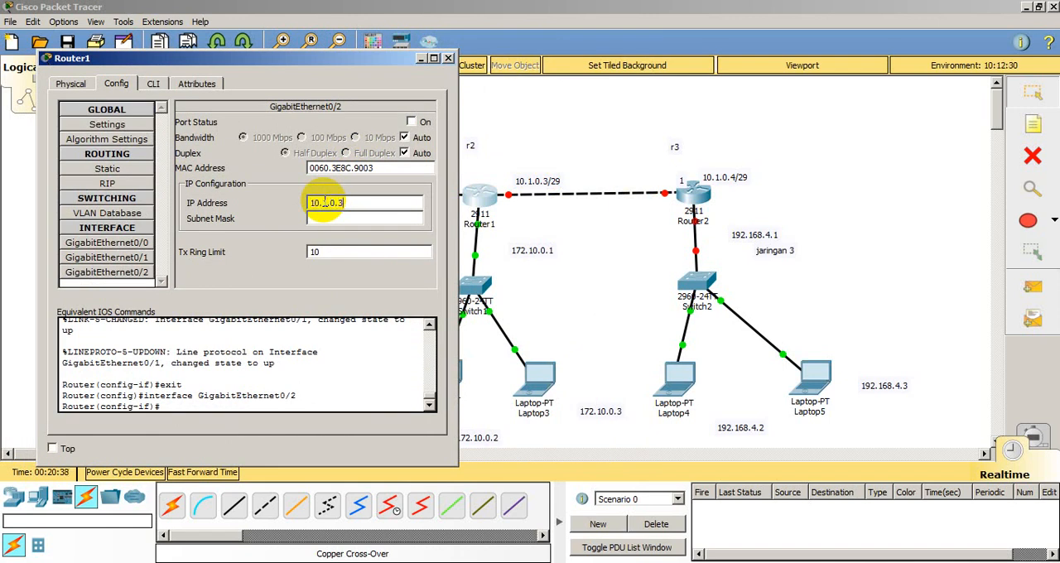
{"action": "left_click", "coordinate": [325, 218]}
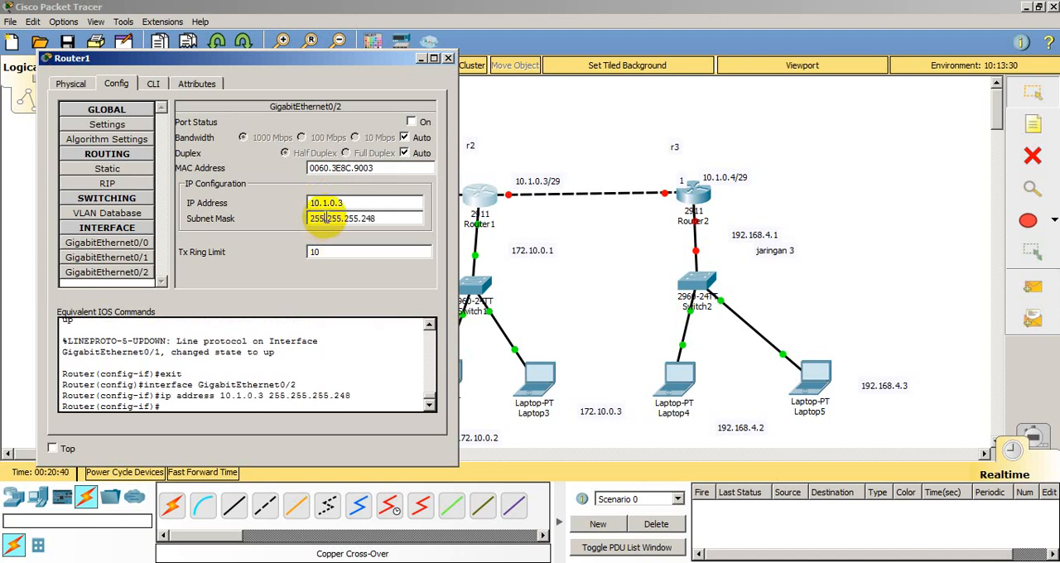
{"action": "left_click", "coordinate": [426, 124]}
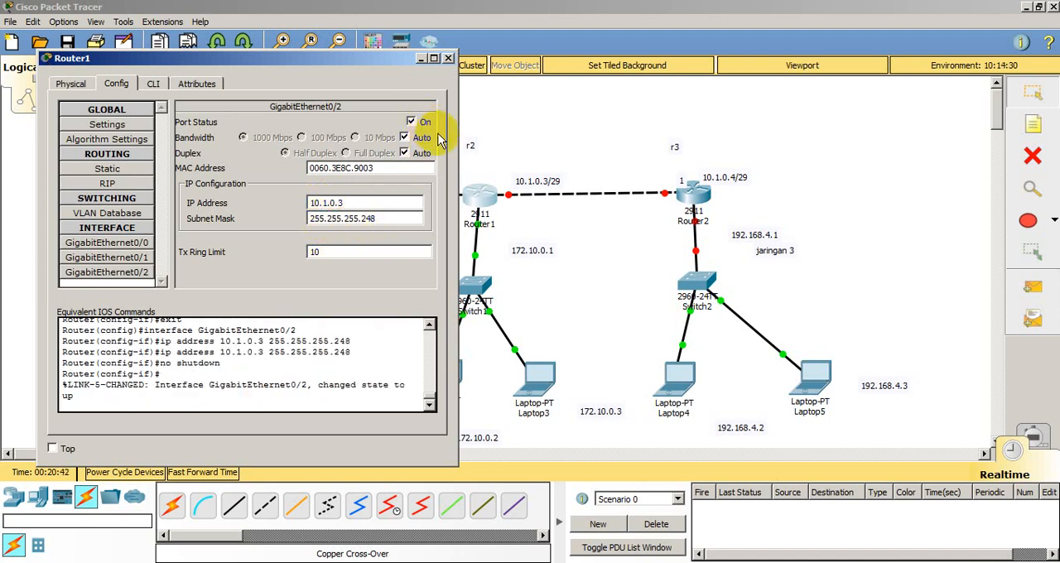
{"action": "left_click", "coordinate": [448, 59]}
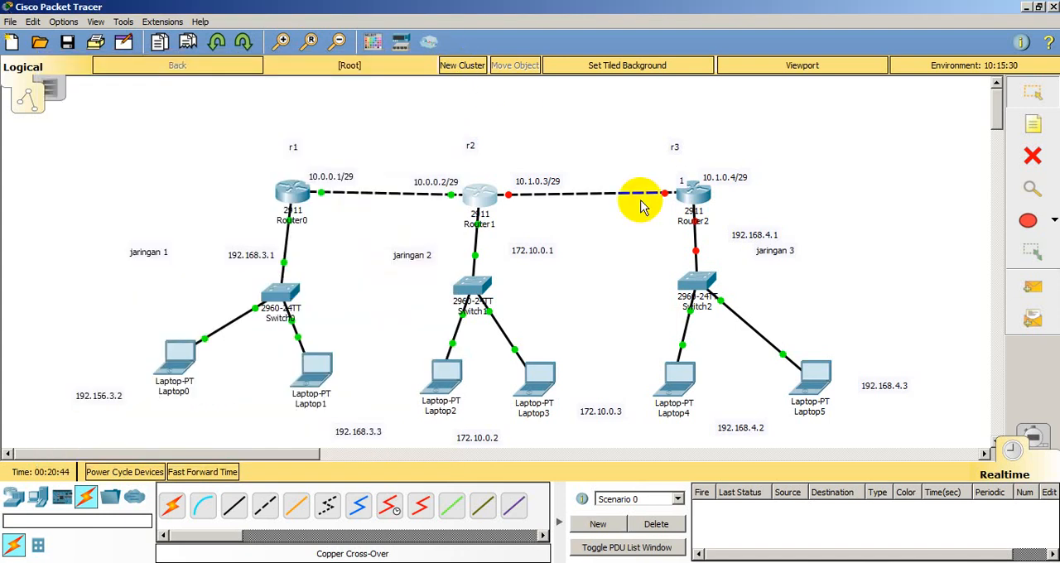
Step: Configure Router2's GigabitEthernet0/0 with IP address 192.168.4.1 and subnet mask 255.255.255.0, and turn the port on
{"action": "left_click", "coordinate": [696, 199]}
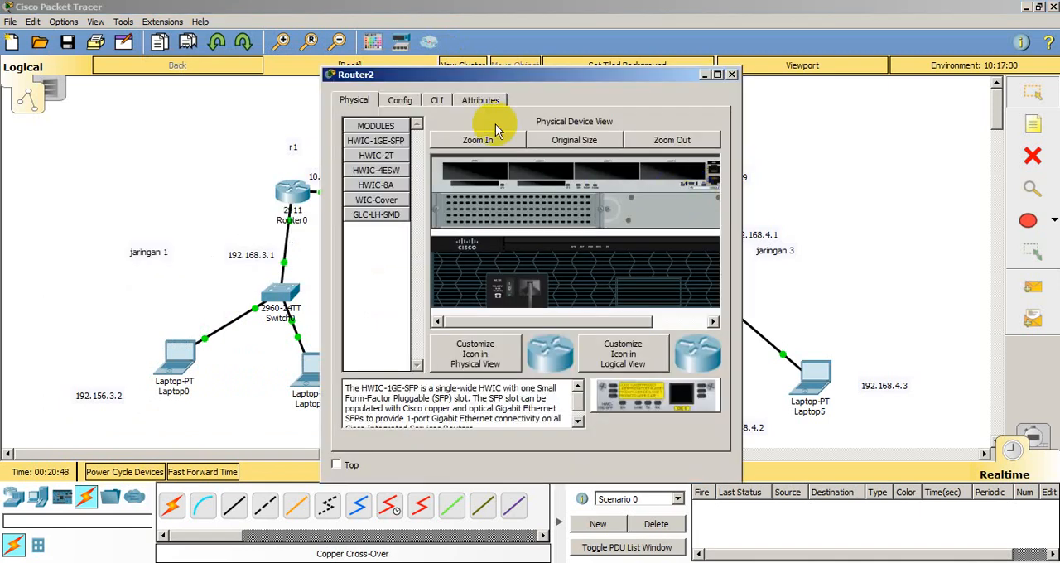
{"action": "left_click", "coordinate": [401, 100]}
{"action": "left_click_drag", "start_coordinate": [563, 76], "coordinate": [343, 74]}
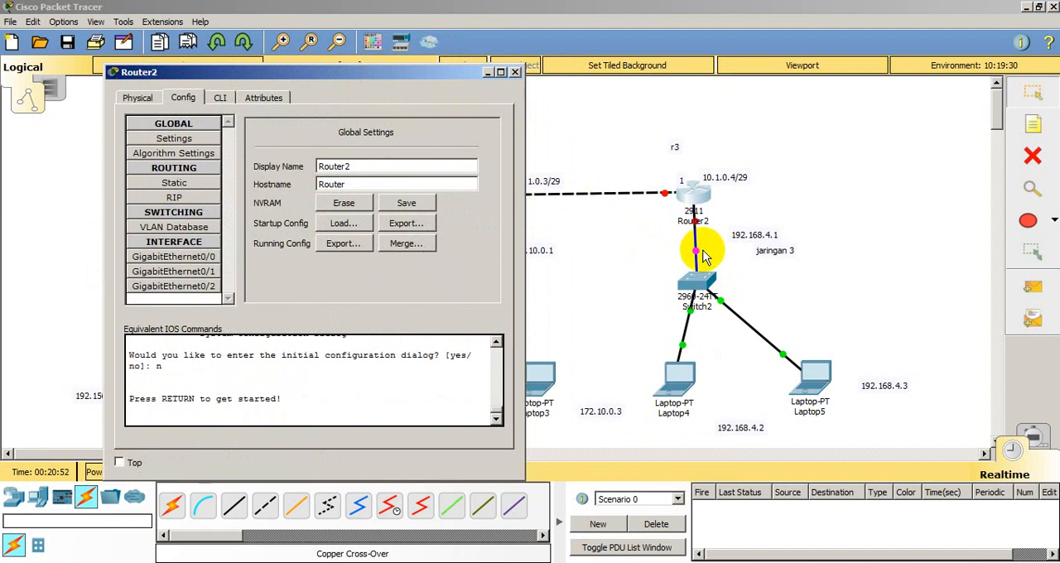
{"action": "left_click", "coordinate": [207, 258]}
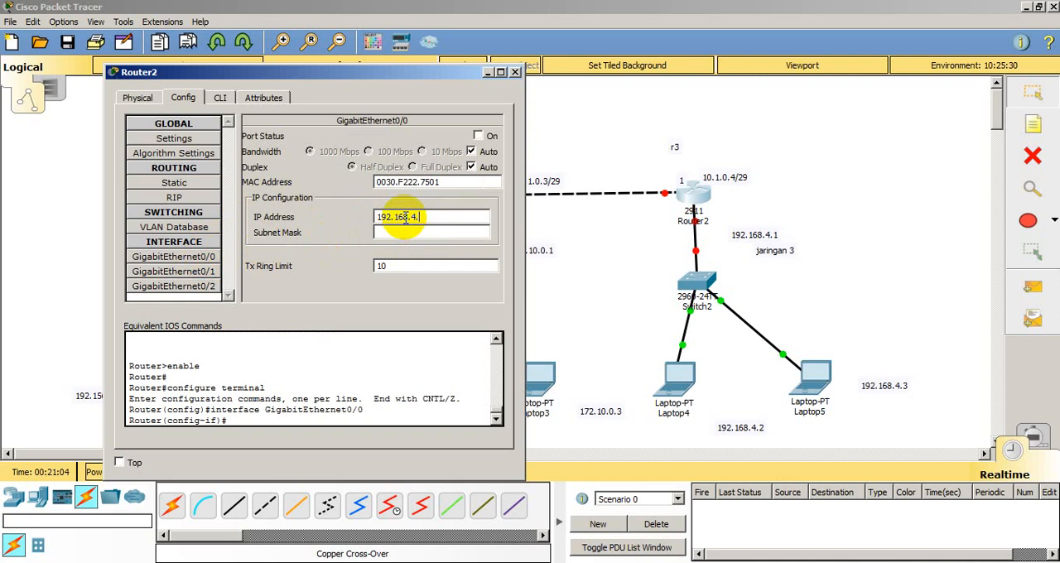
{"action": "left_click", "coordinate": [429, 232]}
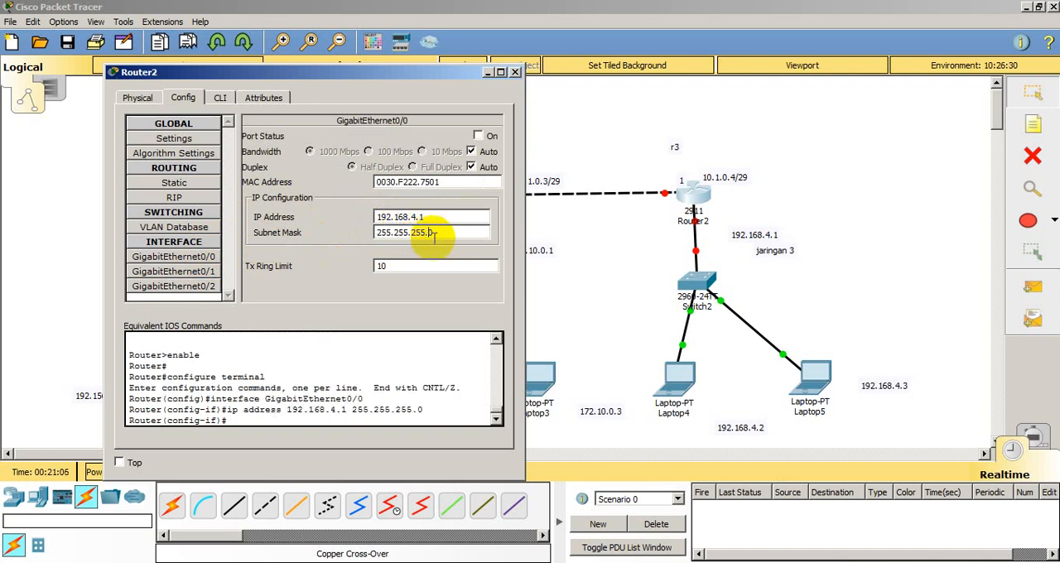
{"action": "left_click", "coordinate": [479, 136]}
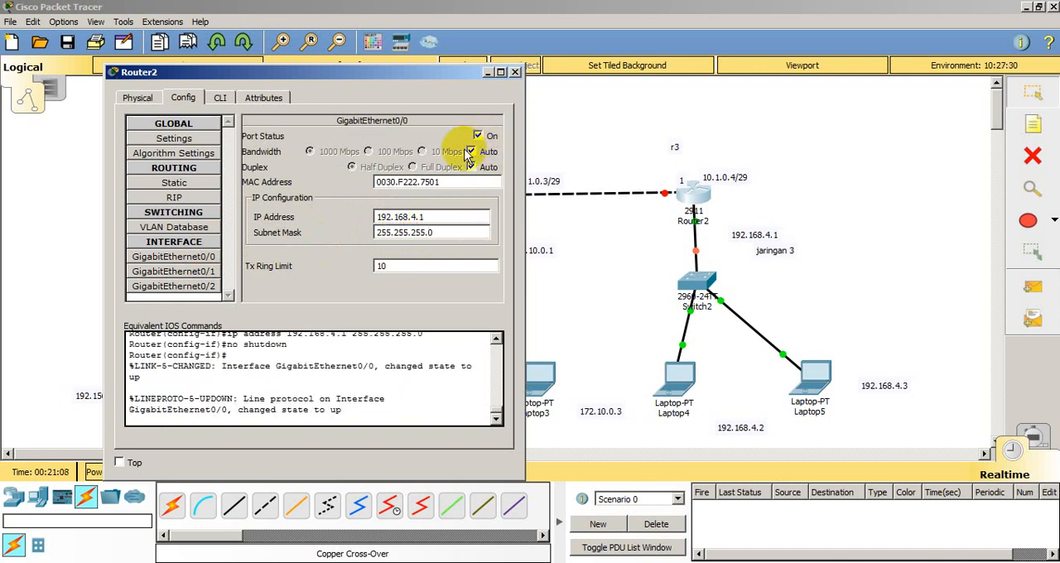
Step: Configure Router2's GigabitEthernet0/1 with IP address 10.1.0.4 and subnet mask 255.255.255.248, turn the port on and close the router's window
{"action": "left_click", "coordinate": [199, 272]}
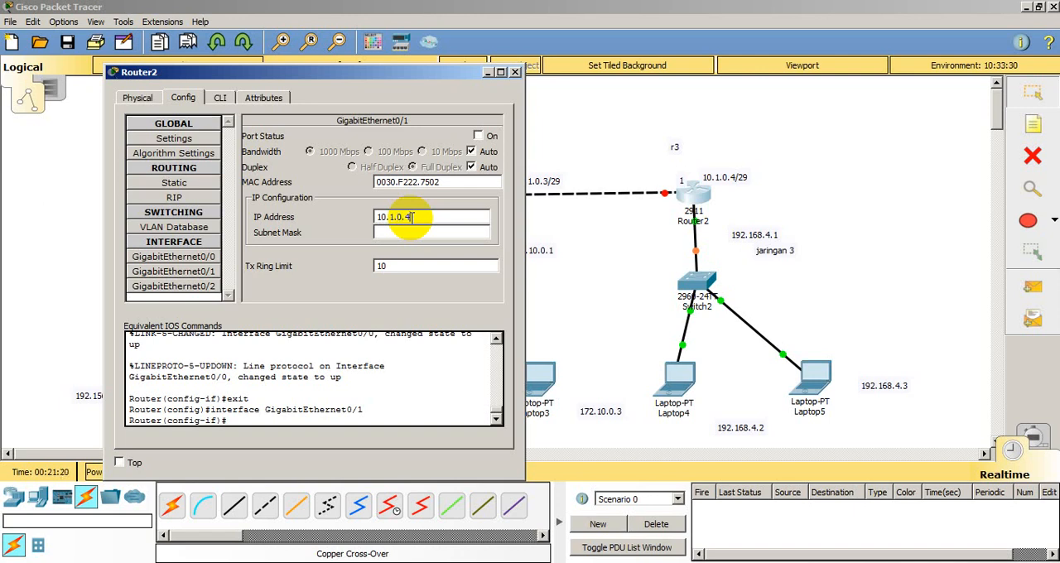
{"action": "left_click", "coordinate": [410, 233]}
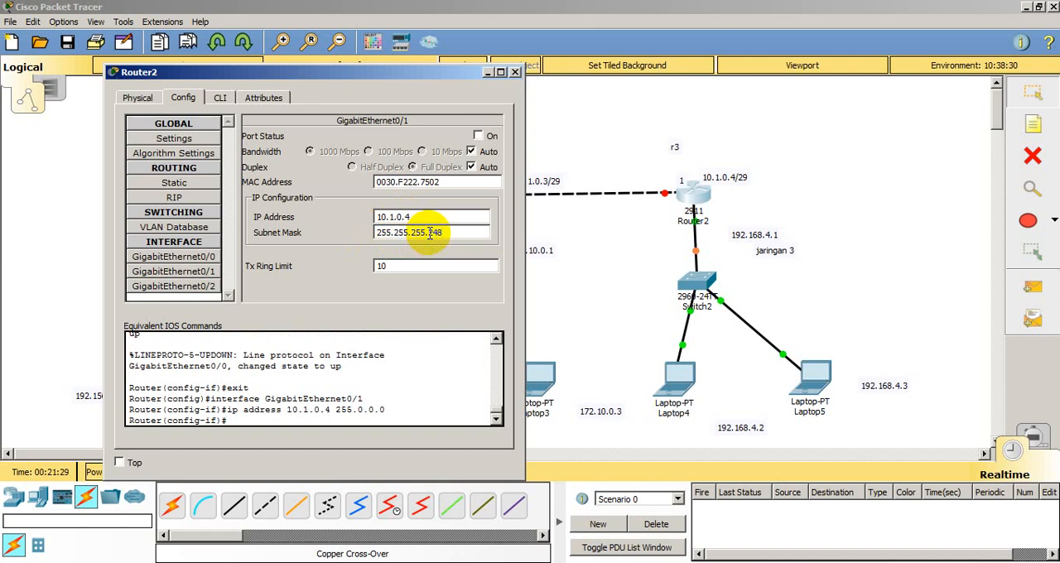
{"action": "left_click", "coordinate": [478, 136]}
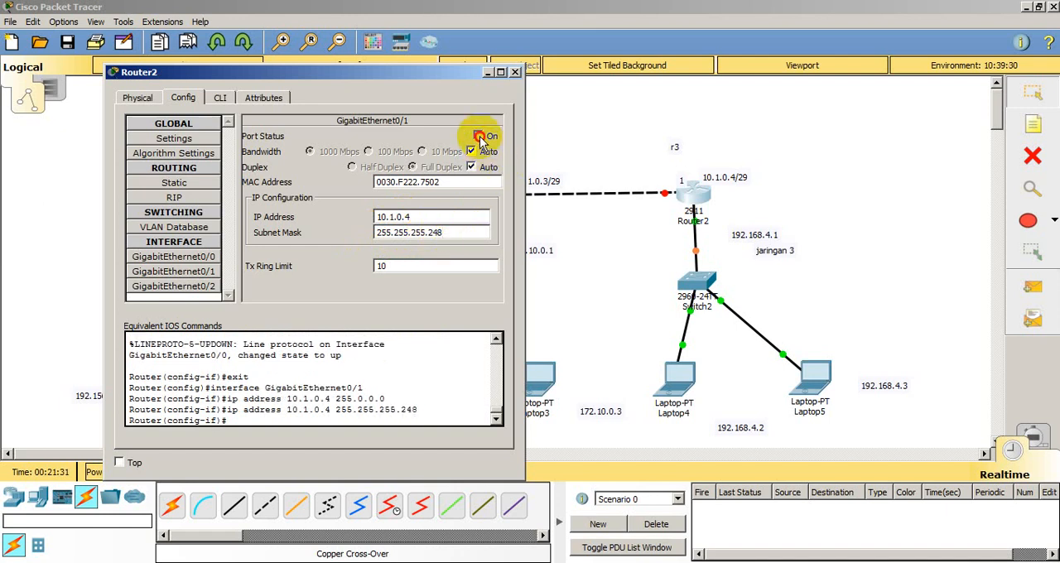
{"action": "left_click", "coordinate": [516, 73]}
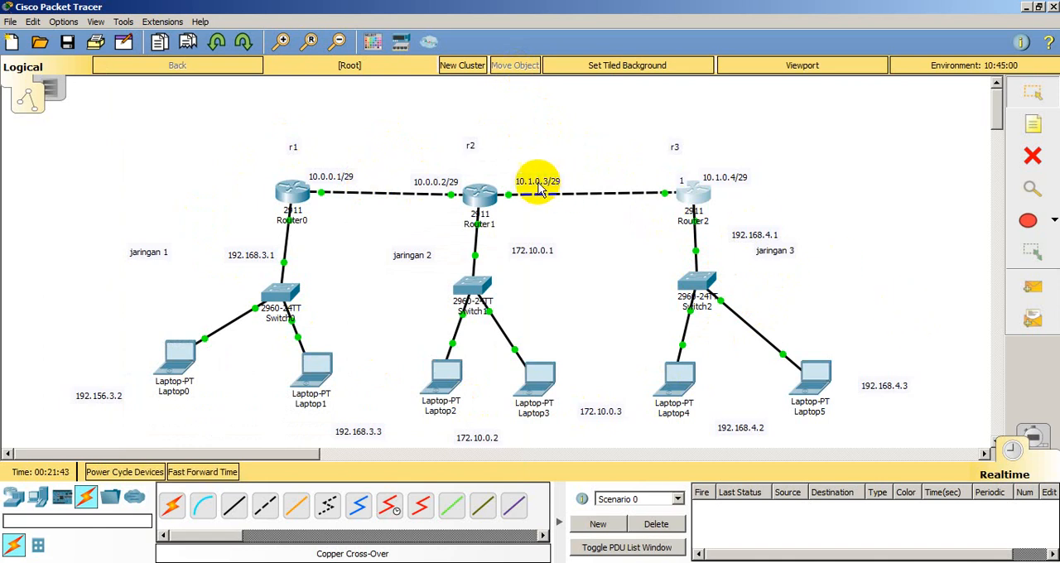
Step: Test connectivity by sending a simple PDU from Laptop0 to Router0
{"action": "left_click", "coordinate": [1019, 291]}
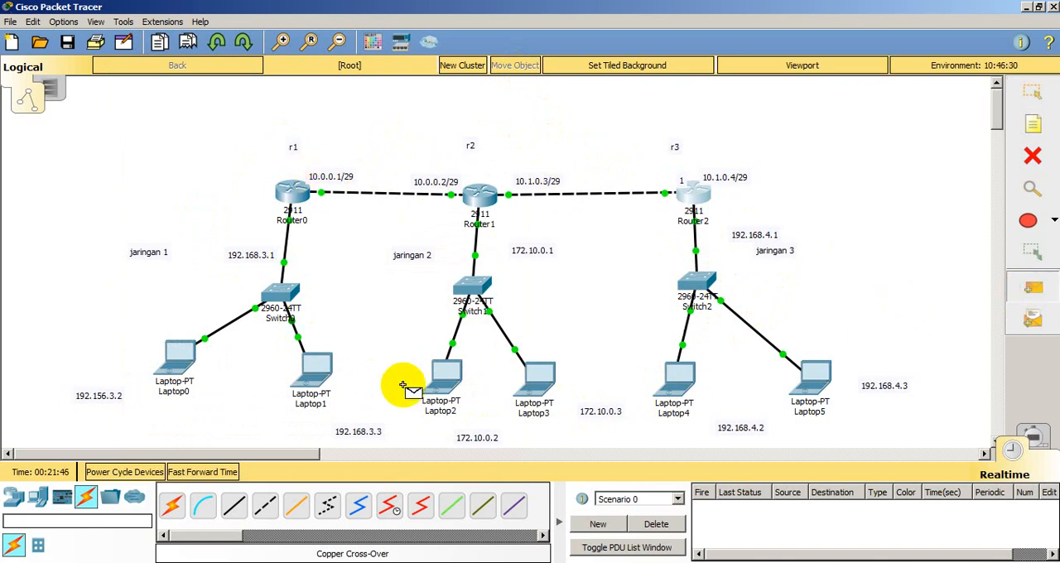
{"action": "left_click", "coordinate": [182, 361]}
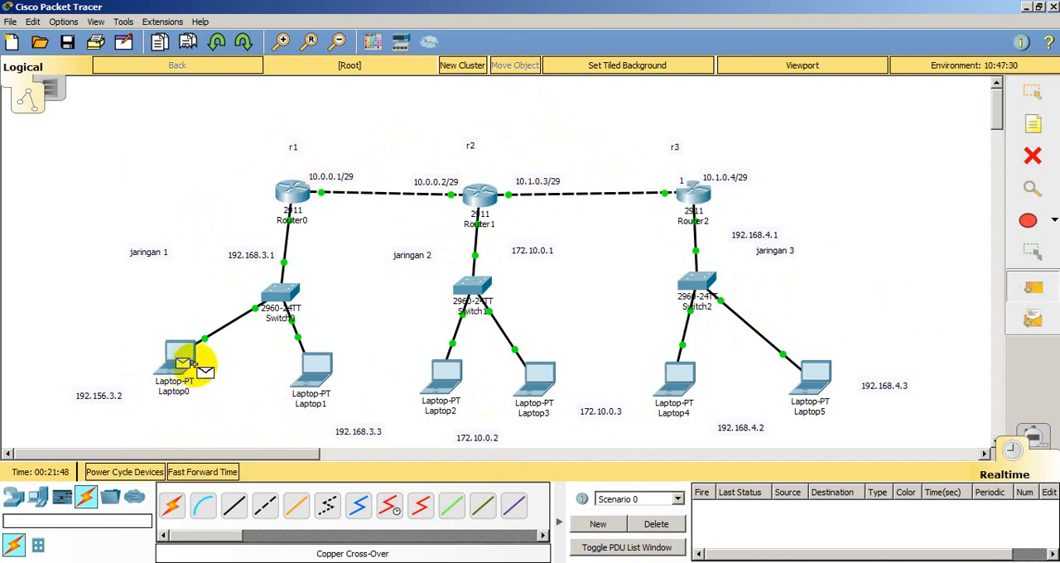
{"action": "left_click", "coordinate": [292, 192]}
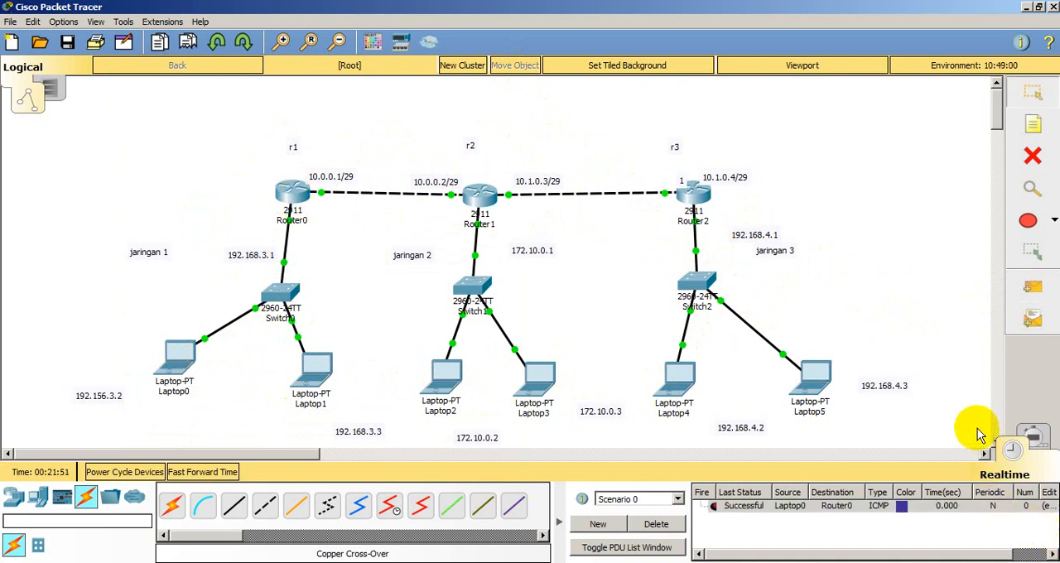
{"action": "left_click", "coordinate": [1042, 7]}
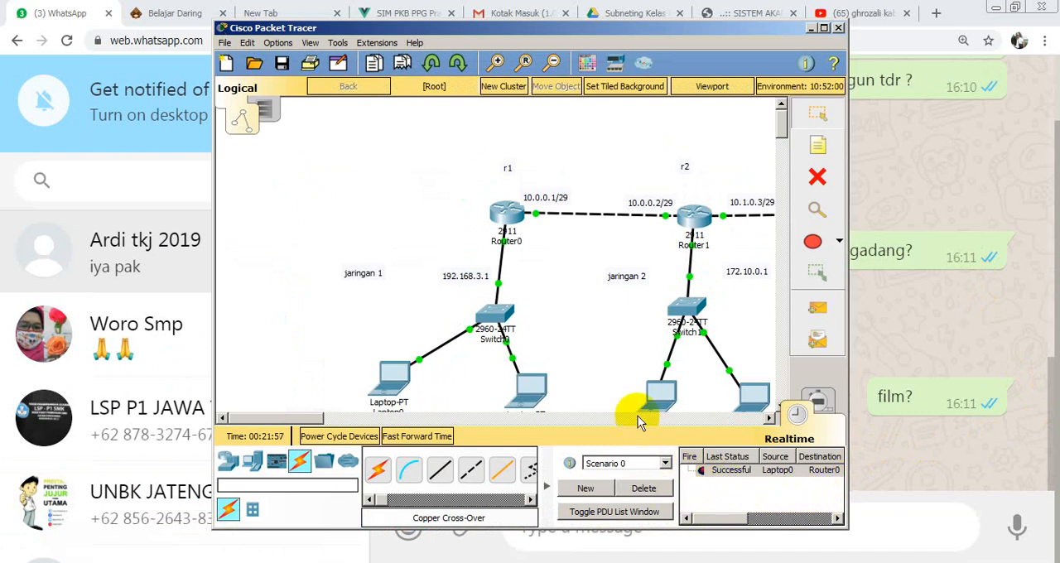
{"action": "left_click", "coordinate": [825, 29]}
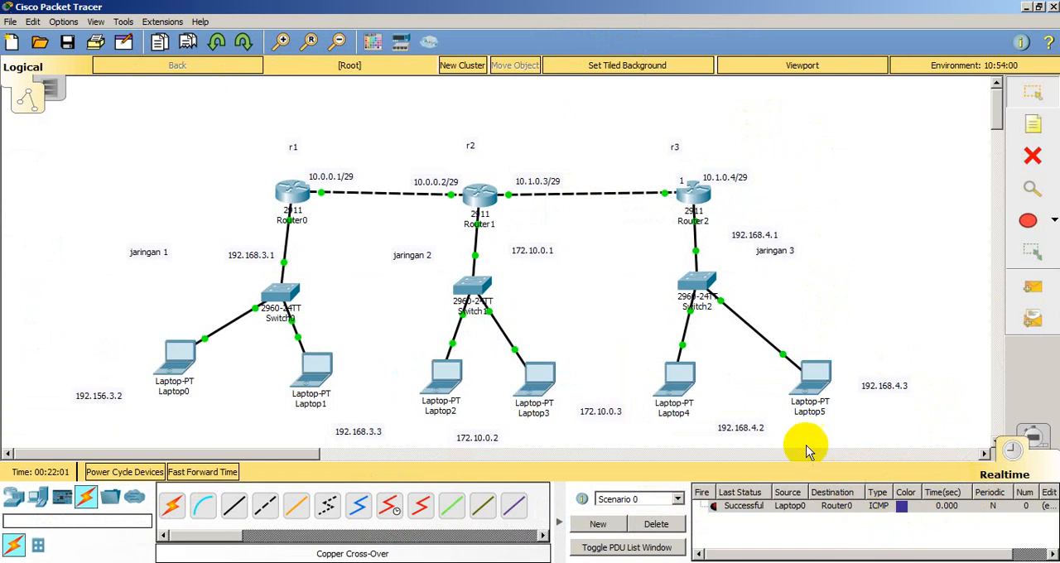
Step: Send simple PDUs from Laptop5 to Router2 and from Laptop3 to Router1 to test the local gateways
{"action": "left_click", "coordinate": [1033, 287]}
{"action": "left_click", "coordinate": [816, 374]}
{"action": "left_click", "coordinate": [700, 200]}
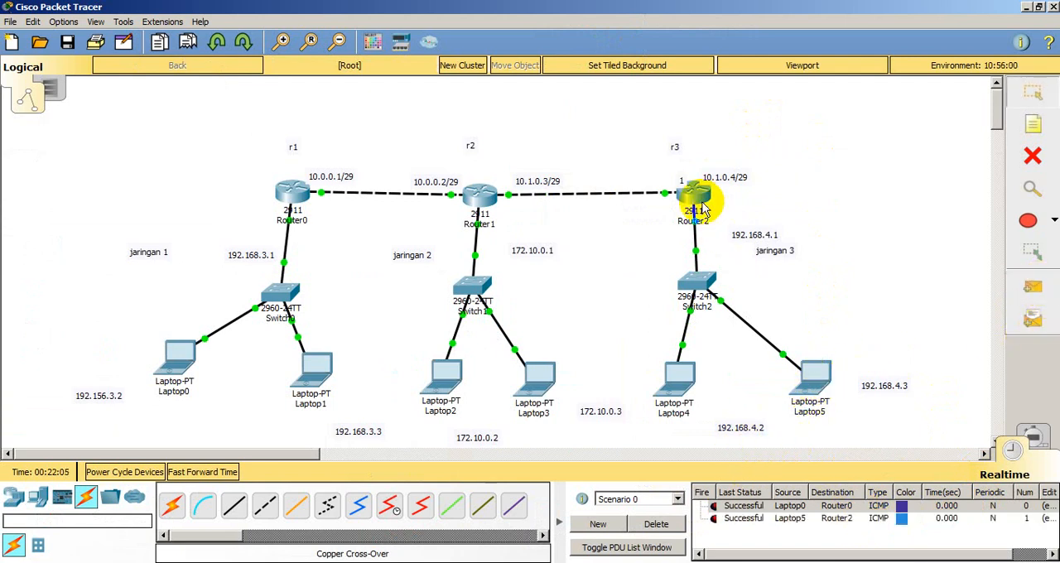
{"action": "left_click", "coordinate": [540, 377]}
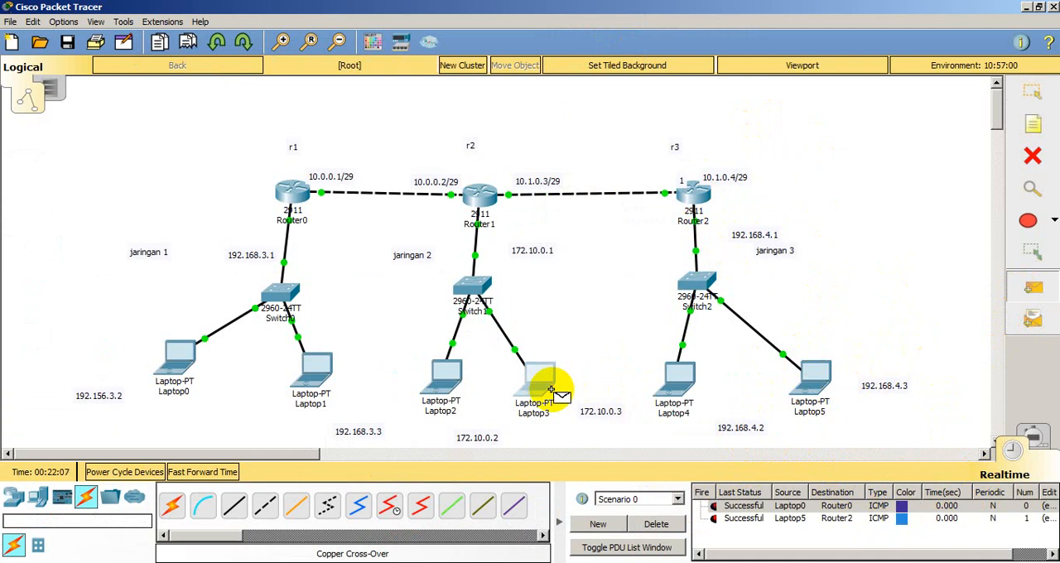
{"action": "left_click", "coordinate": [480, 197]}
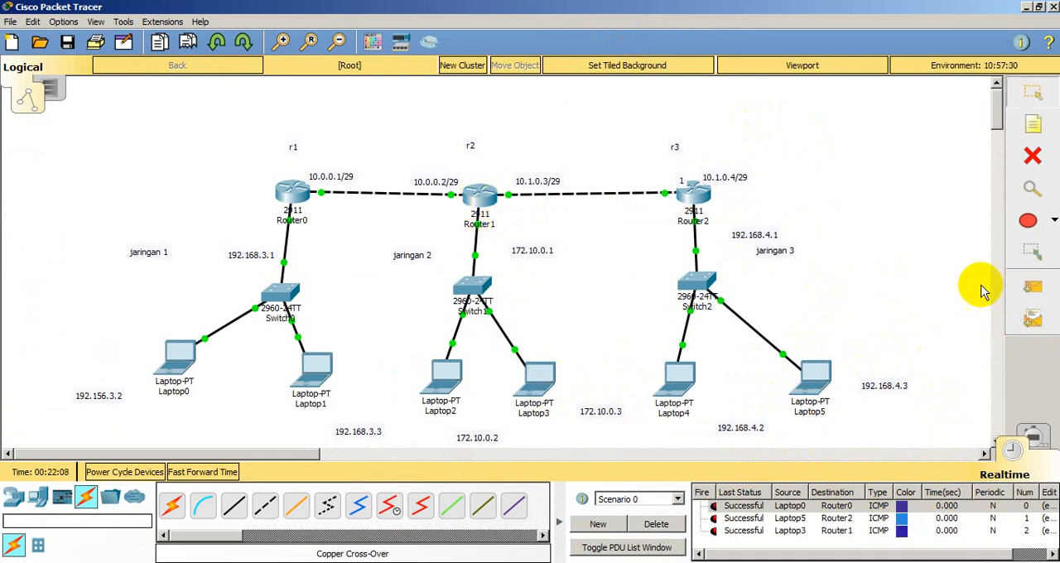
Step: Send simple PDUs from Laptop5 to Router1 and to Router0 to test reachability across networks
{"action": "left_click", "coordinate": [1033, 287]}
{"action": "left_click", "coordinate": [816, 374]}
{"action": "left_click", "coordinate": [487, 199]}
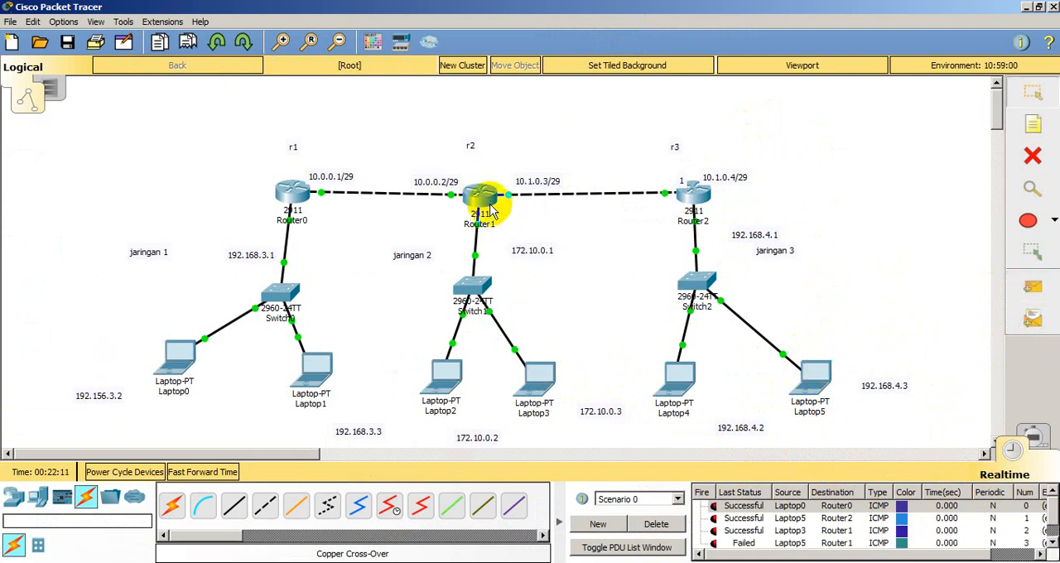
{"action": "left_click", "coordinate": [1035, 293]}
{"action": "left_click", "coordinate": [816, 375]}
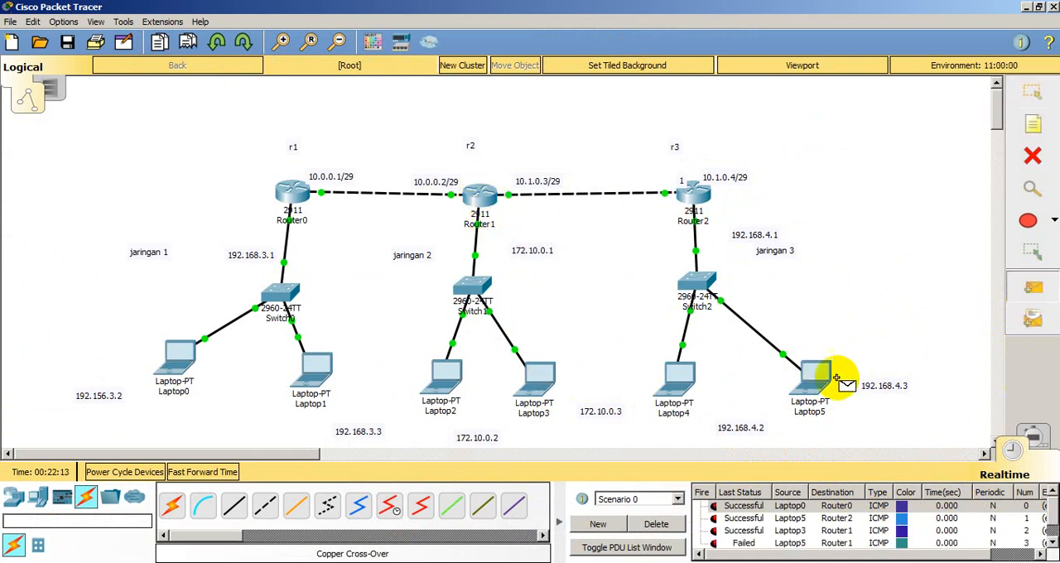
{"action": "left_click", "coordinate": [296, 206]}
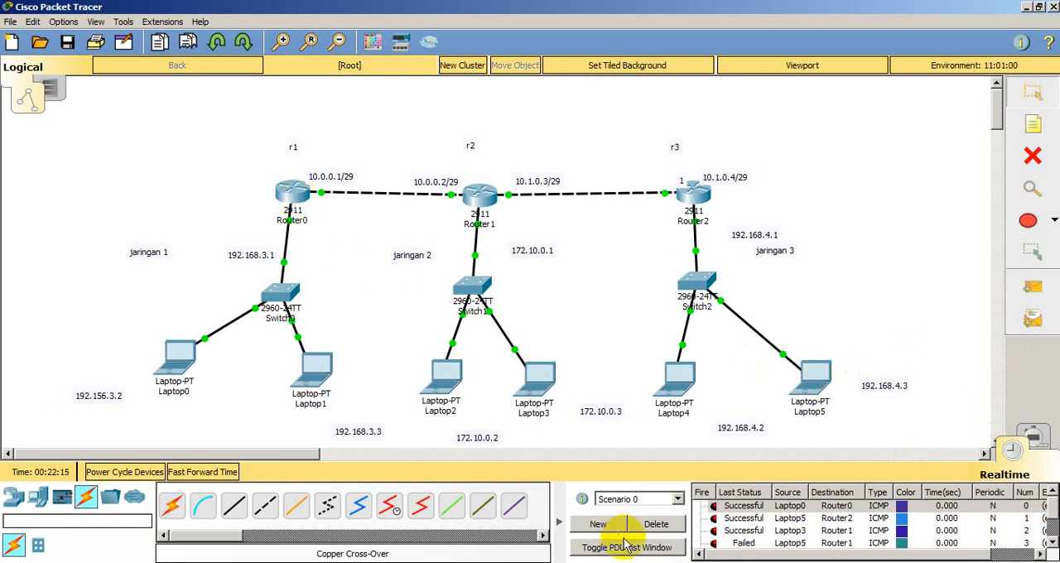
Step: Delete the scenario's PDU results and send a new simple PDU from Laptop5 to Router0
{"action": "left_click", "coordinate": [655, 523]}
{"action": "left_click", "coordinate": [1037, 287]}
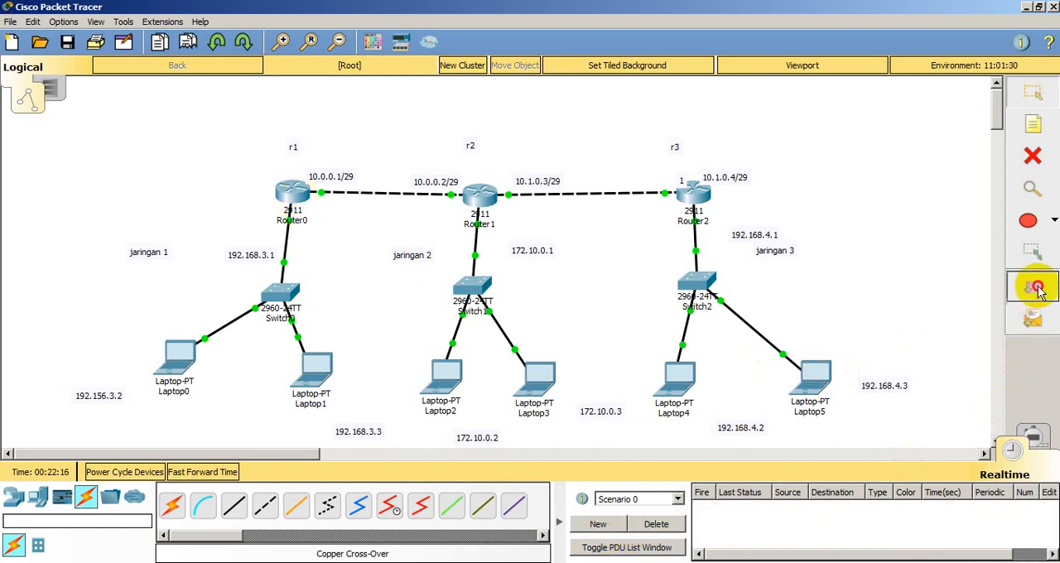
{"action": "left_click", "coordinate": [816, 374]}
{"action": "left_click", "coordinate": [291, 199]}
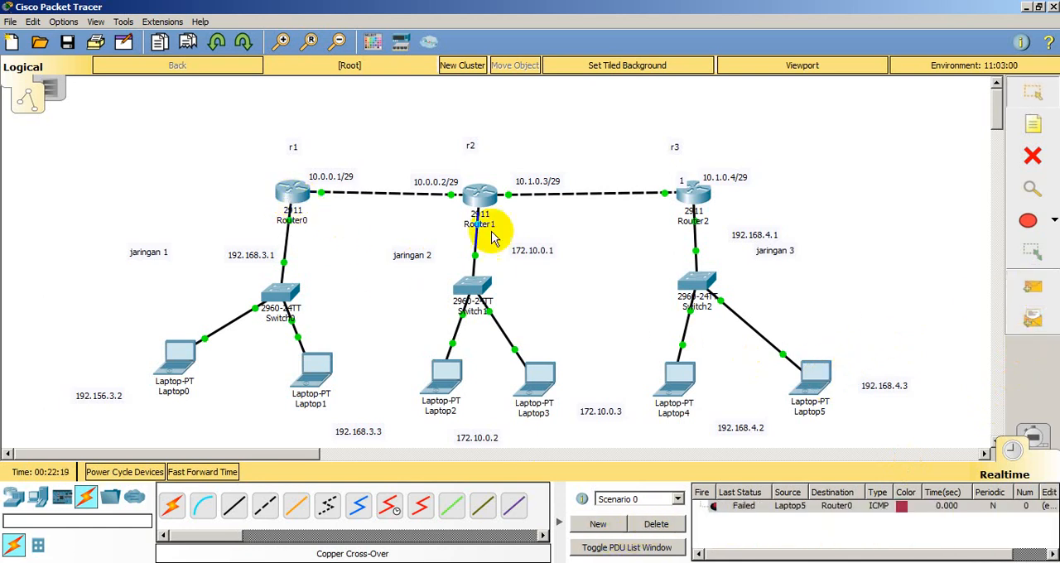
Step: Send a simple PDU from Laptop1 to Laptop5, and delete the scenario's PDU results
{"action": "left_click", "coordinate": [1033, 287]}
{"action": "left_click", "coordinate": [455, 356]}
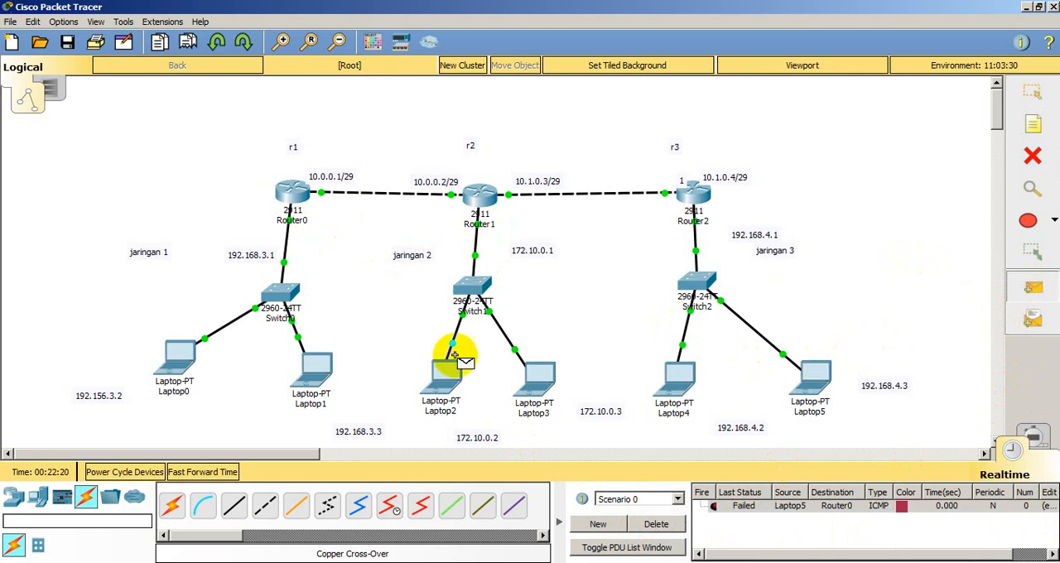
{"action": "left_click", "coordinate": [311, 367]}
{"action": "left_click", "coordinate": [816, 377]}
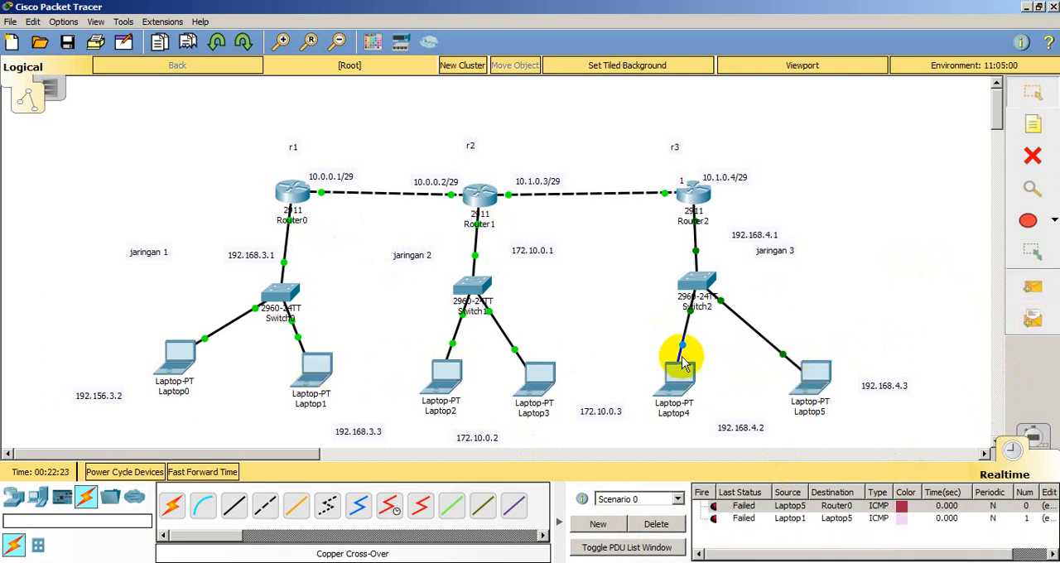
{"action": "left_click", "coordinate": [659, 525]}
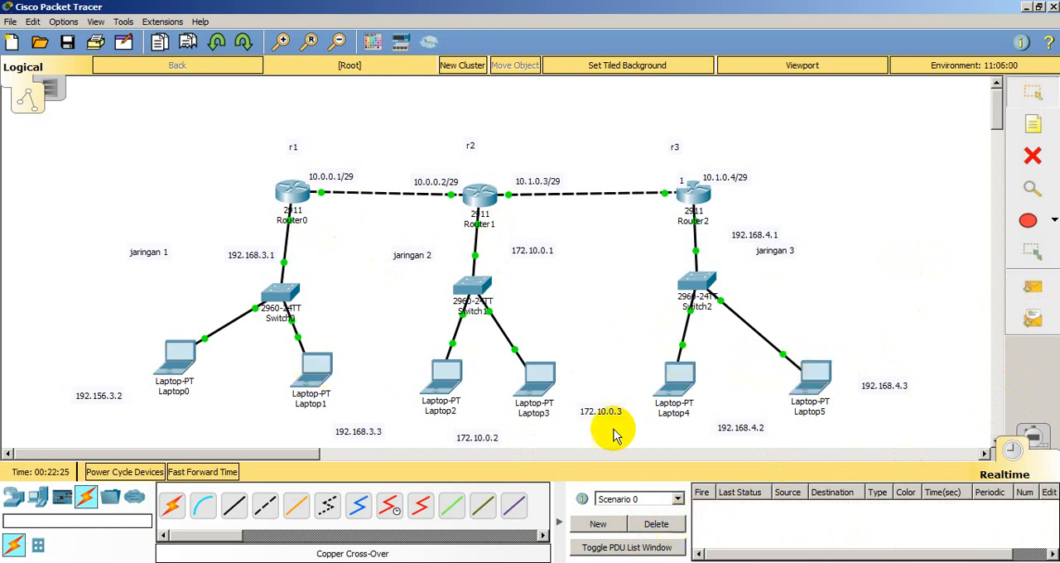
Step: Open Router0's RIP routing configuration and move its window aside so the topology's addresses can be read
{"action": "left_click", "coordinate": [305, 207]}
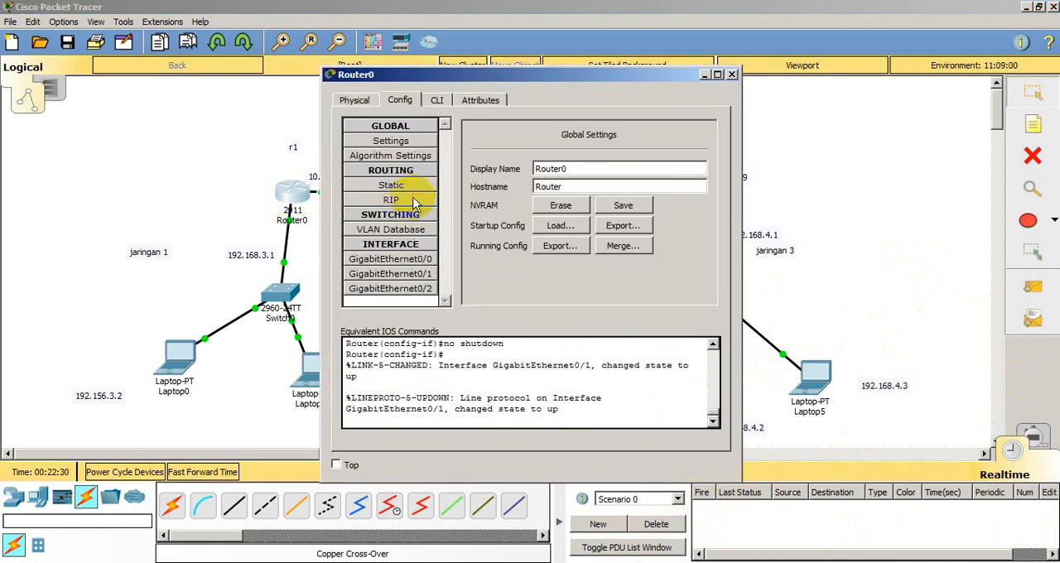
{"action": "left_click", "coordinate": [391, 186]}
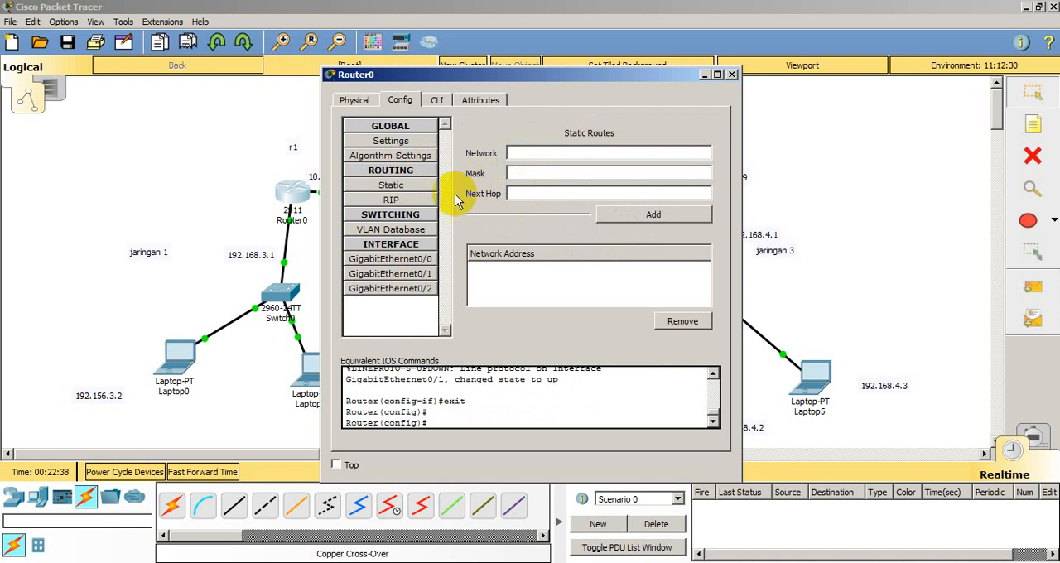
{"action": "left_click", "coordinate": [417, 204]}
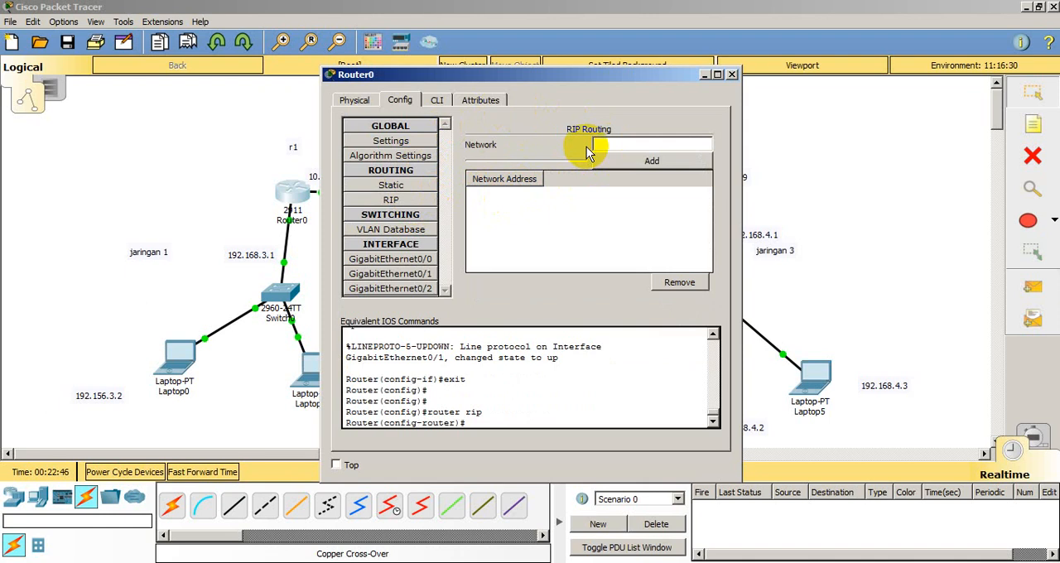
{"action": "left_click_drag", "start_coordinate": [599, 75], "coordinate": [1054, 64]}
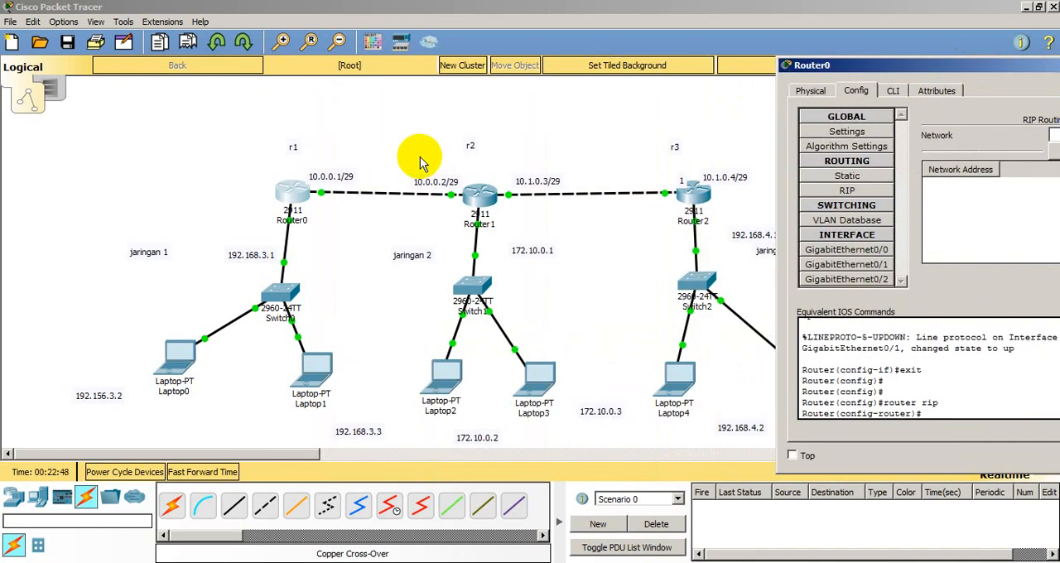
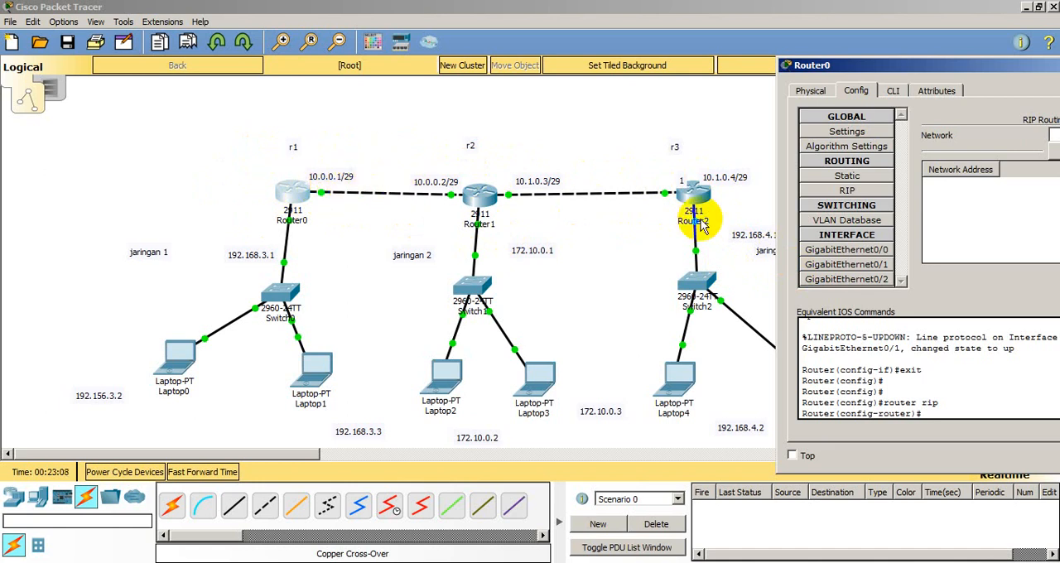
{"action": "left_click_drag", "start_coordinate": [925, 73], "coordinate": [855, 92]}
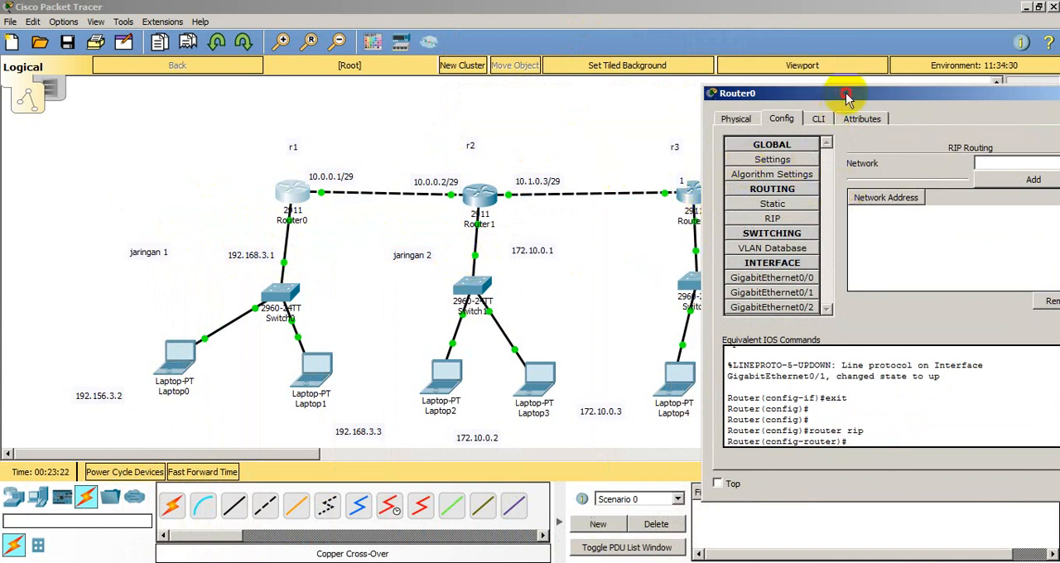
{"action": "left_click_drag", "start_coordinate": [845, 93], "coordinate": [547, 96]}
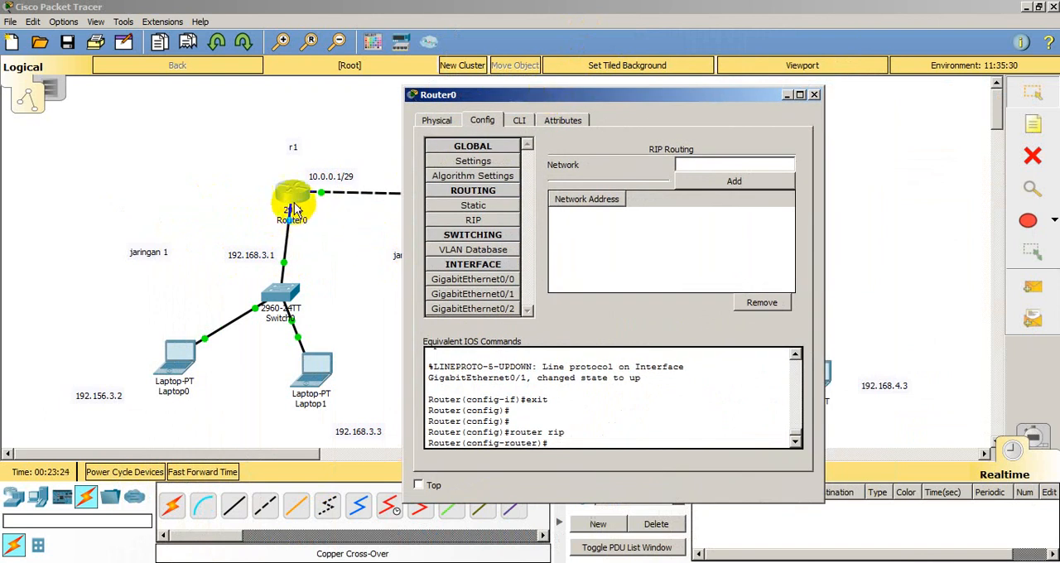
{"action": "left_click", "coordinate": [815, 96]}
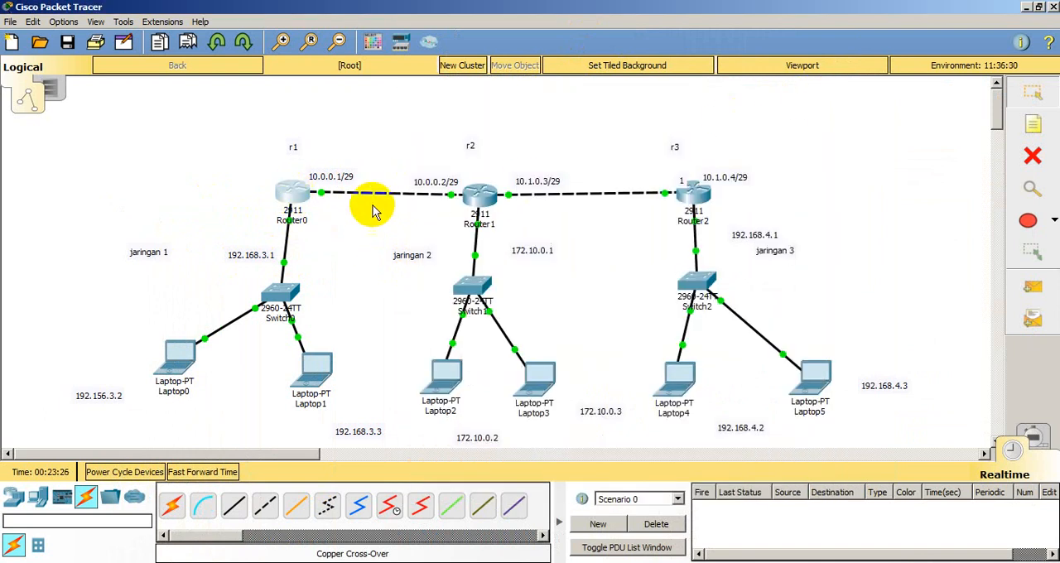
Step: Open Router0's RIP routing configuration and add the networks 192.168.3.0 and 172.10.0.0
{"action": "left_click", "coordinate": [290, 196]}
{"action": "left_click", "coordinate": [385, 200]}
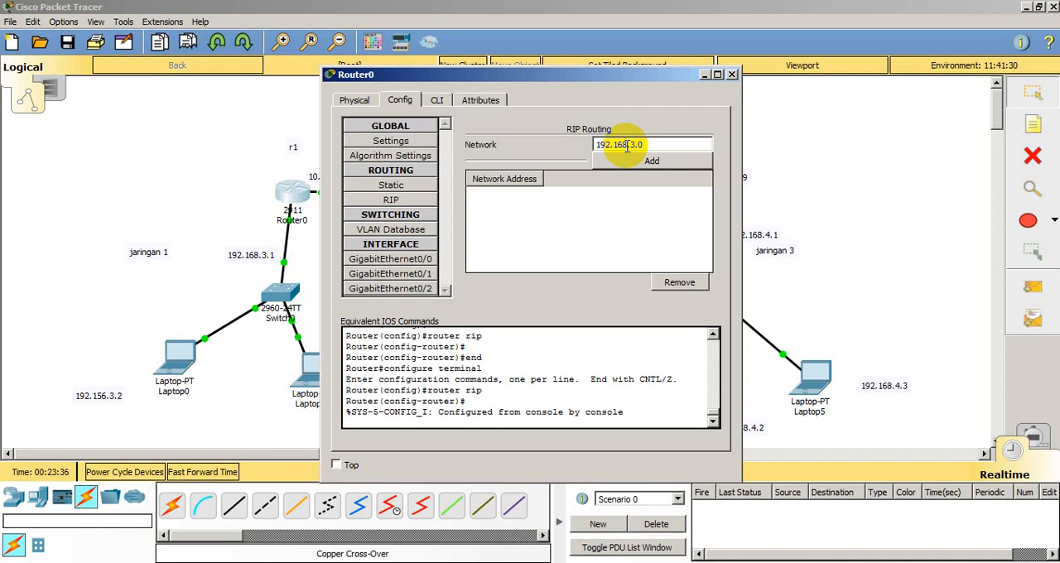
{"action": "left_click", "coordinate": [633, 162]}
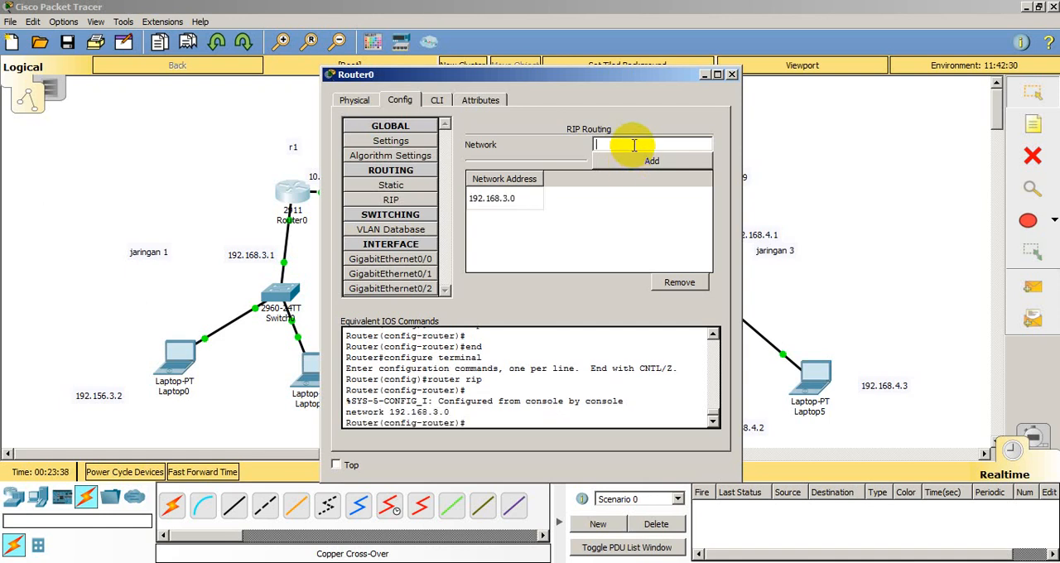
{"action": "type", "text": "172.10.0.0"}
{"action": "left_click", "coordinate": [677, 162]}
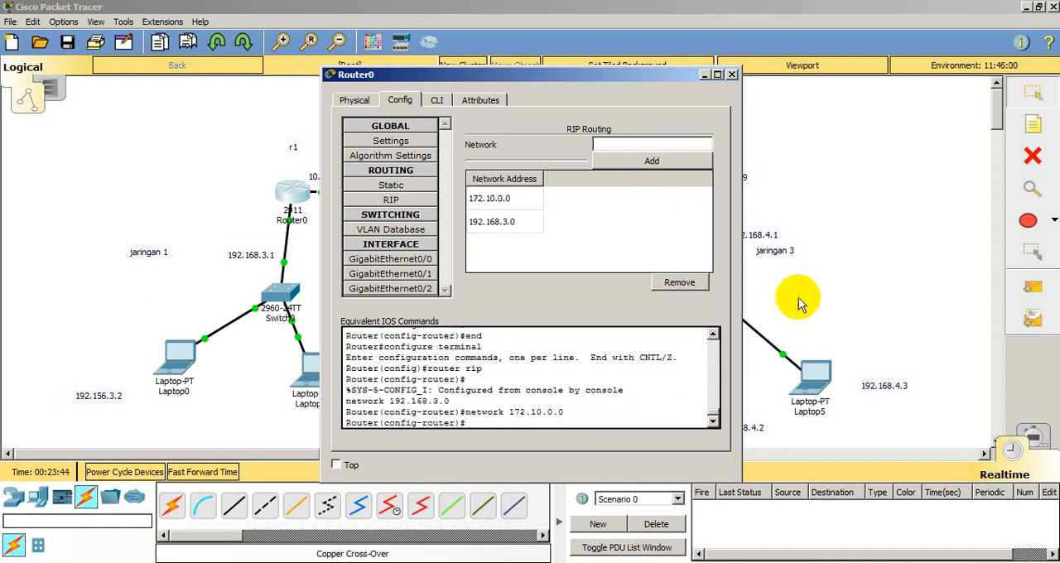
Step: Add the networks 192.168.4.0 and 10.0.0.0 to Router0's RIP routing and close its configuration window
{"action": "left_click", "coordinate": [638, 148]}
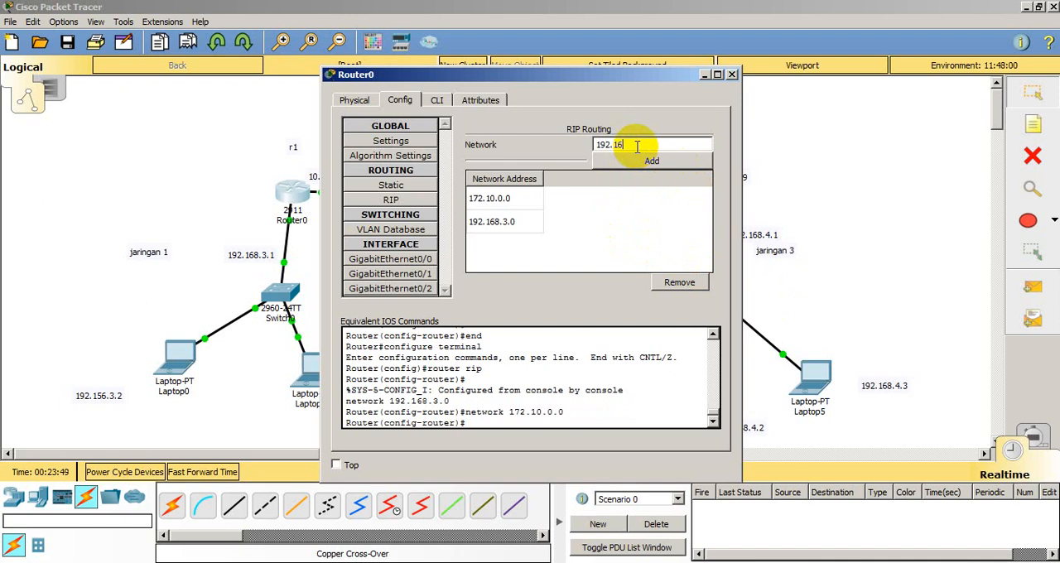
{"action": "type", "text": "192.168.4.0"}
{"action": "left_click", "coordinate": [652, 160]}
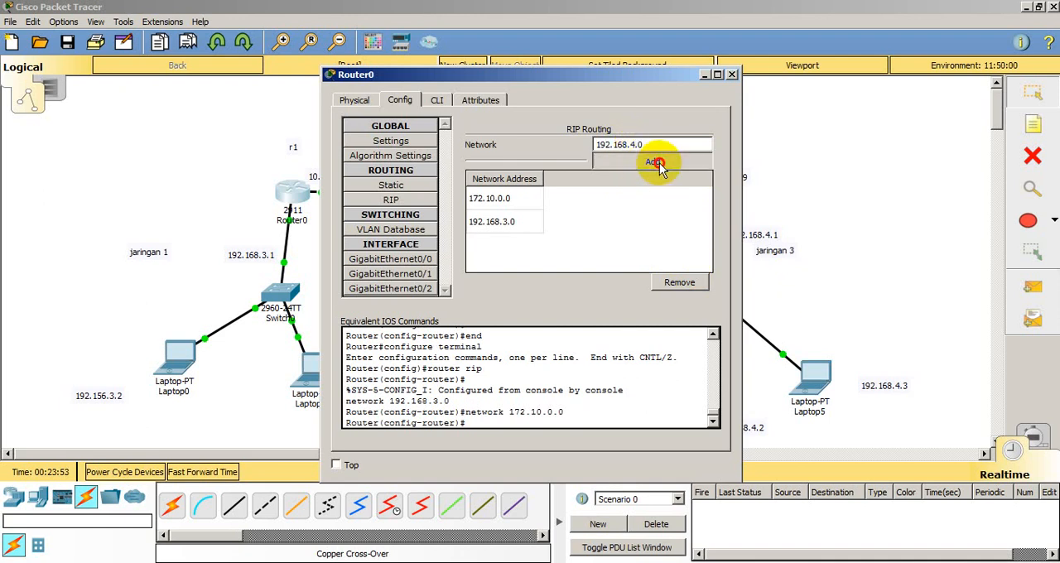
{"action": "left_click_drag", "start_coordinate": [607, 77], "coordinate": [640, 267]}
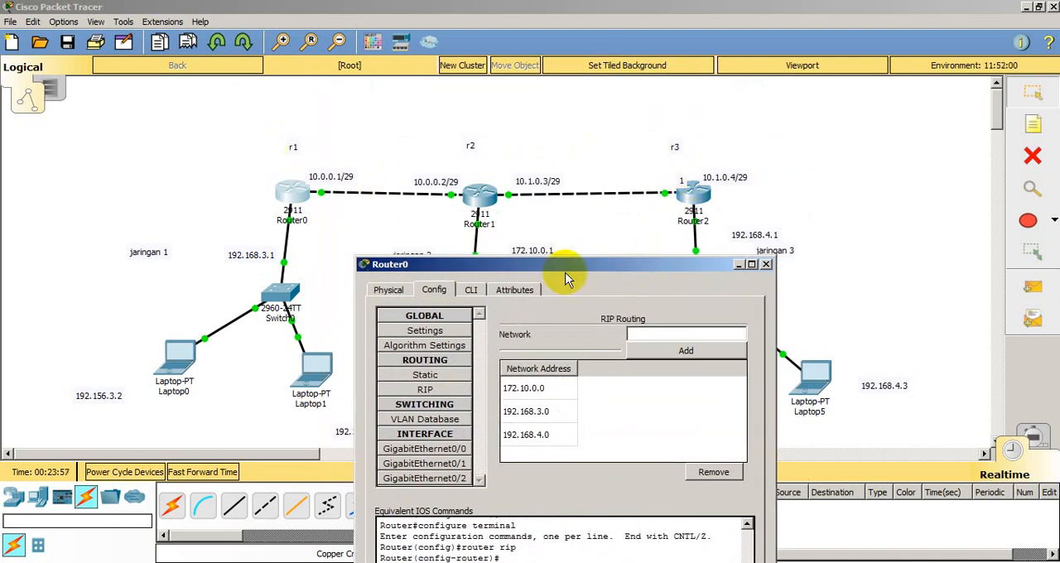
{"action": "left_click", "coordinate": [643, 334]}
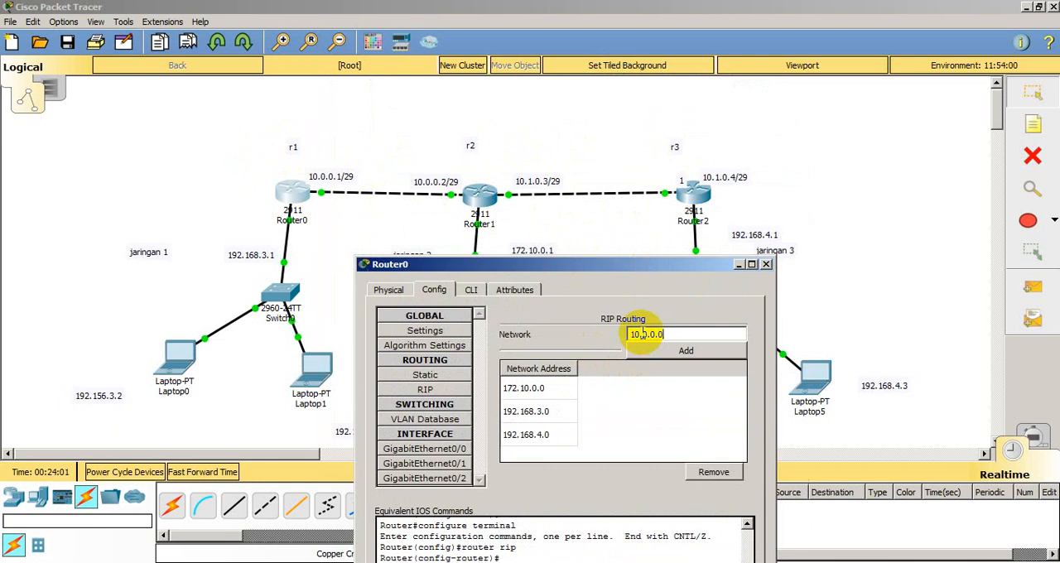
{"action": "type", "text": "10.0.0.0"}
{"action": "left_click", "coordinate": [663, 354]}
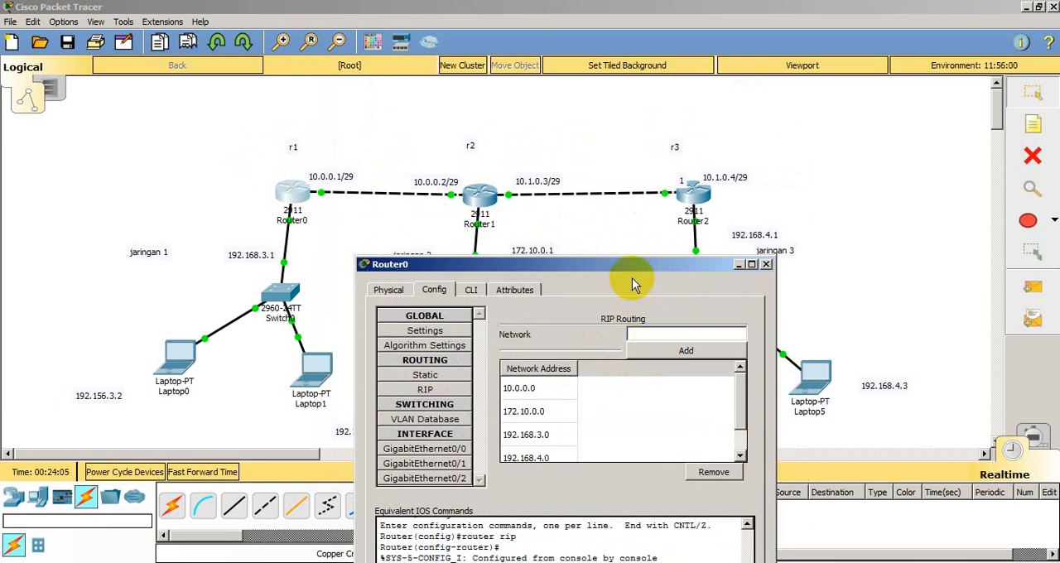
{"action": "left_click", "coordinate": [767, 265]}
Step: Open Router1's RIP routing configuration and add the networks 192.168.3.0 and 172.10.0.0
{"action": "left_click", "coordinate": [480, 195]}
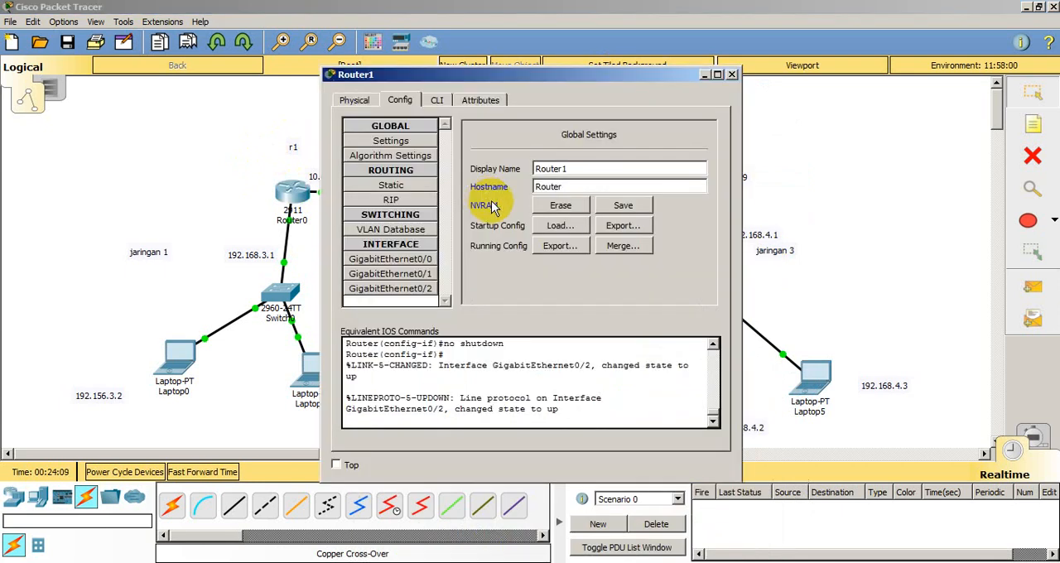
{"action": "left_click", "coordinate": [391, 200]}
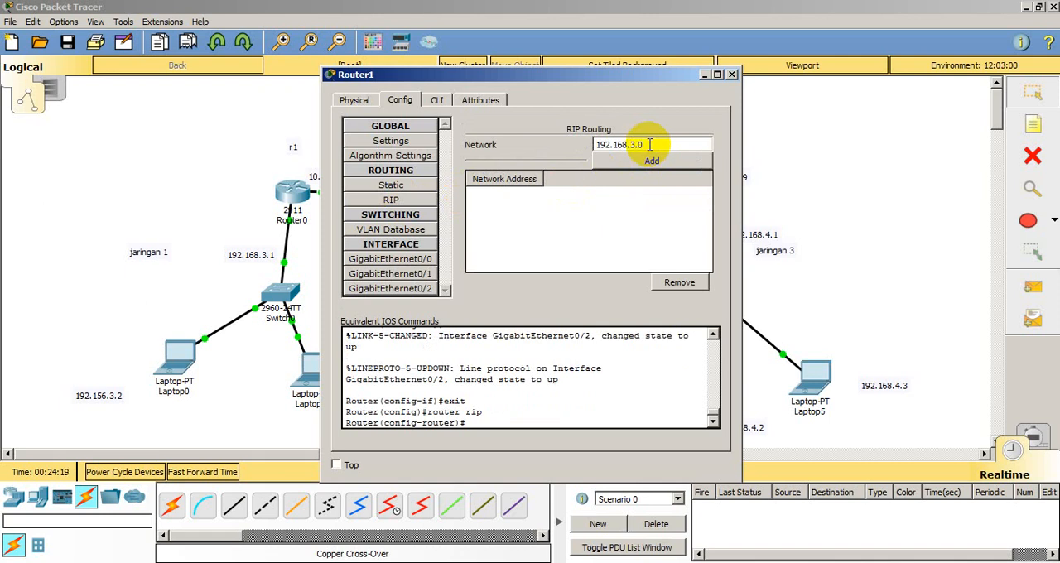
{"action": "left_click", "coordinate": [642, 163]}
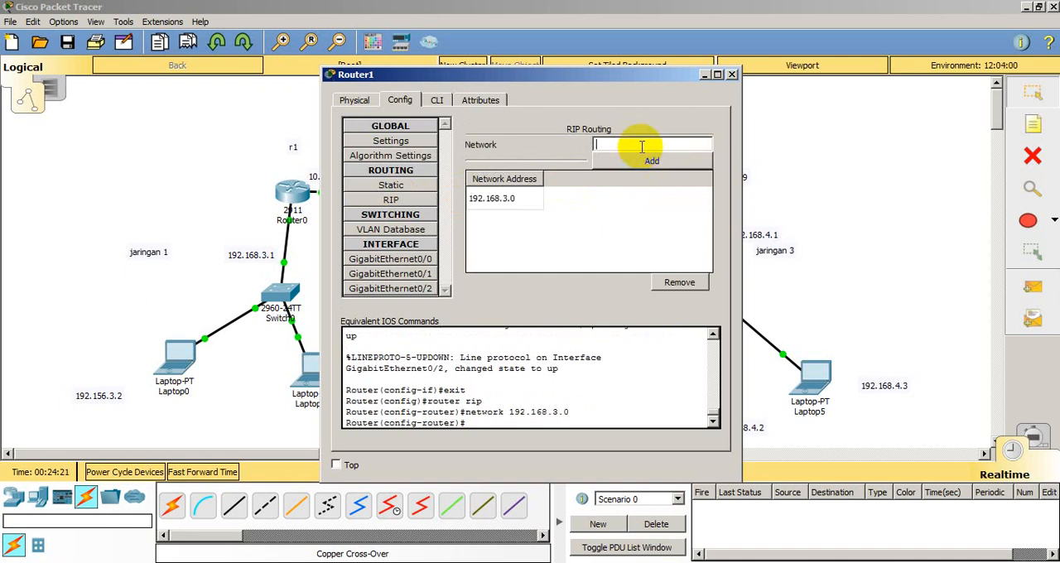
{"action": "type", "text": "192."}
{"action": "key", "text": "BackSpace"}
{"action": "type", "text": "72"}
{"action": "type", "text": ".168.4.0"}
{"action": "left_click", "coordinate": [646, 160]}
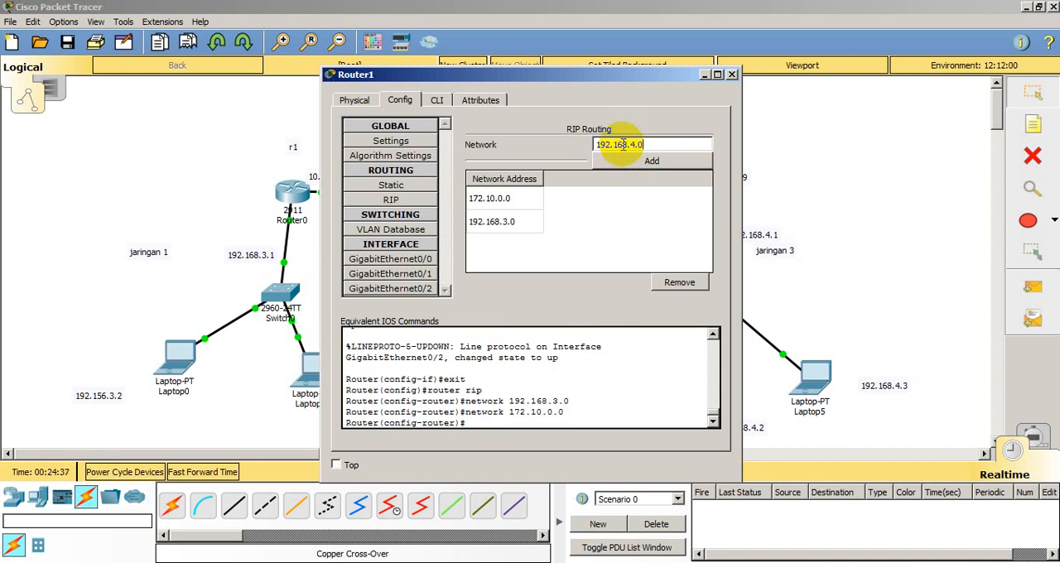
Step: Add the networks 192.168.4.0 and 10.0.0.0 to Router1's RIP routing and close its configuration window
{"action": "left_click", "coordinate": [637, 161]}
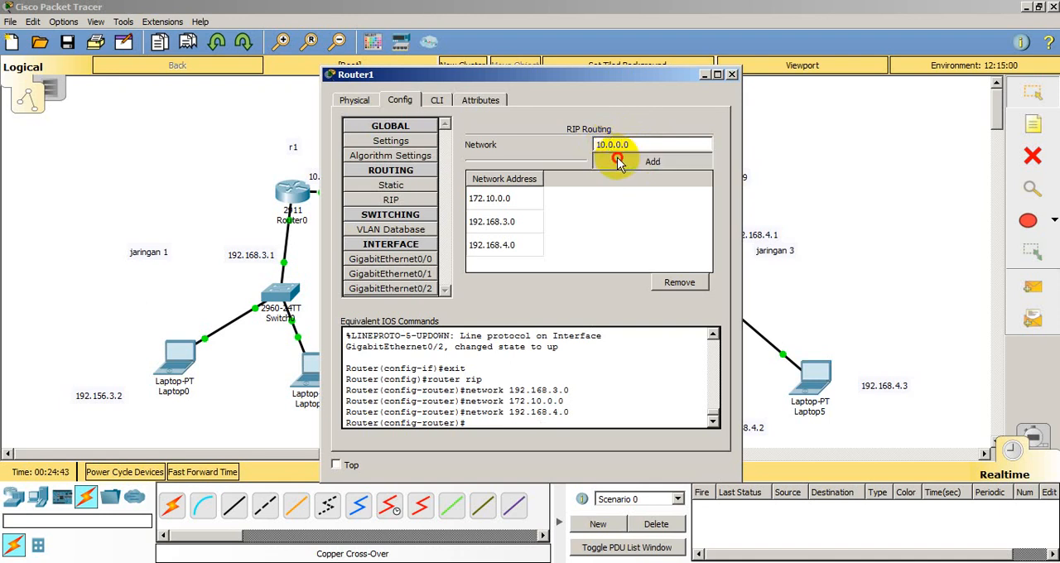
{"action": "left_click", "coordinate": [650, 161]}
{"action": "left_click", "coordinate": [733, 76]}
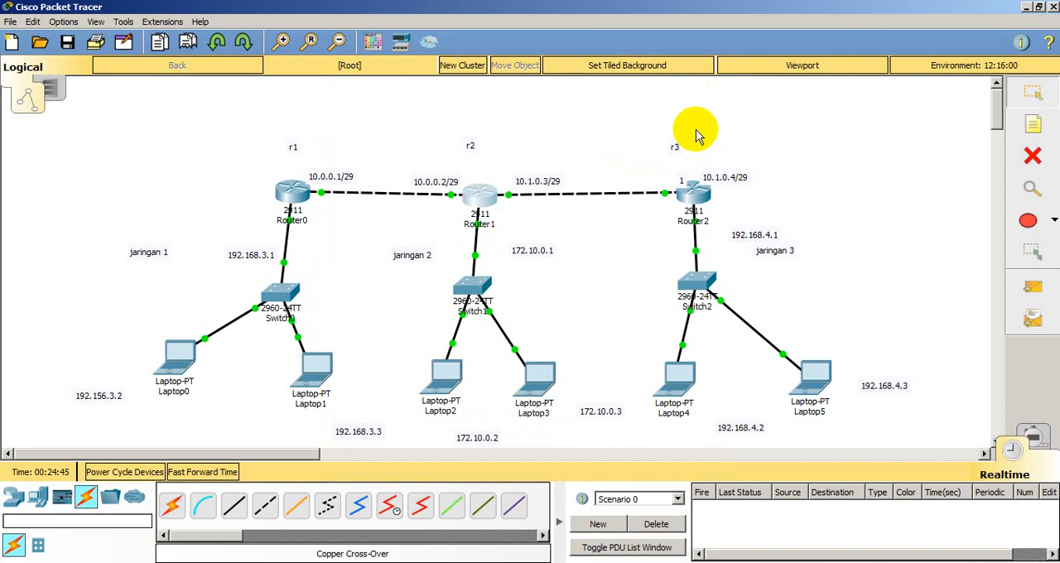
Step: Open Router2's RIP routing configuration and add the networks 192.168.3.0 and 172.10.0.0
{"action": "left_click", "coordinate": [693, 182]}
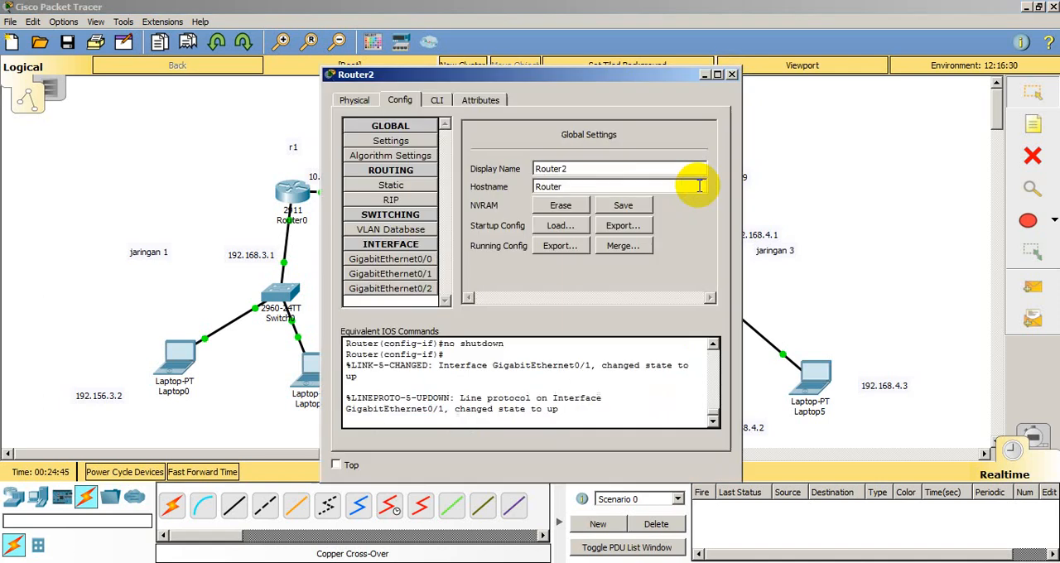
{"action": "left_click", "coordinate": [404, 201]}
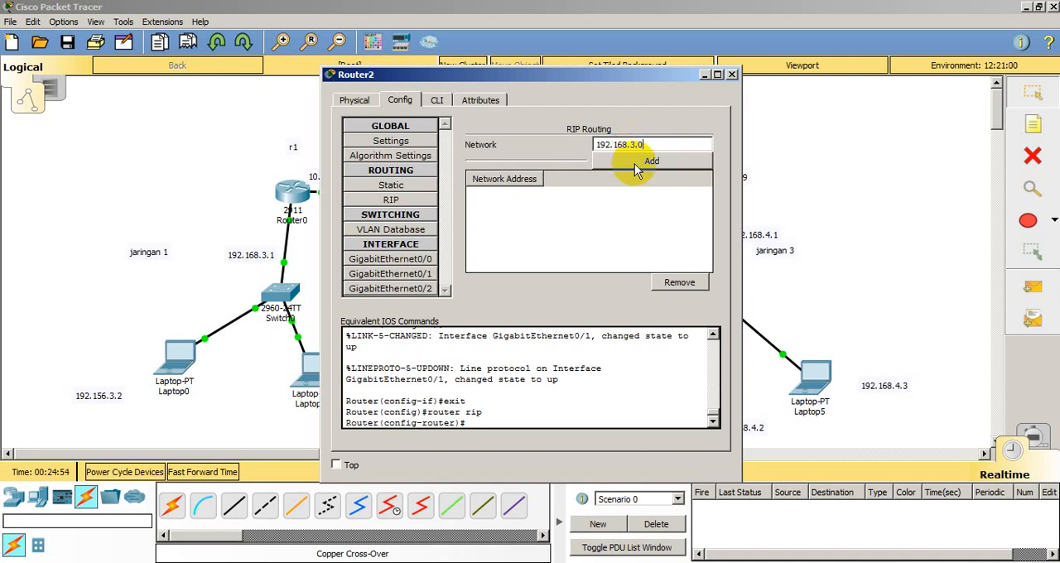
{"action": "left_click", "coordinate": [637, 163]}
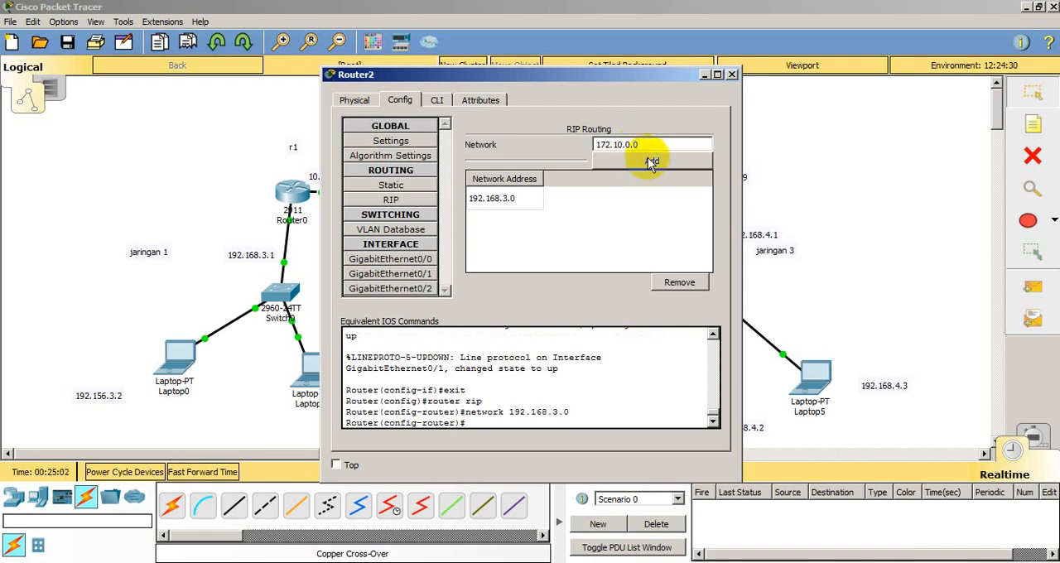
{"action": "left_click", "coordinate": [651, 164]}
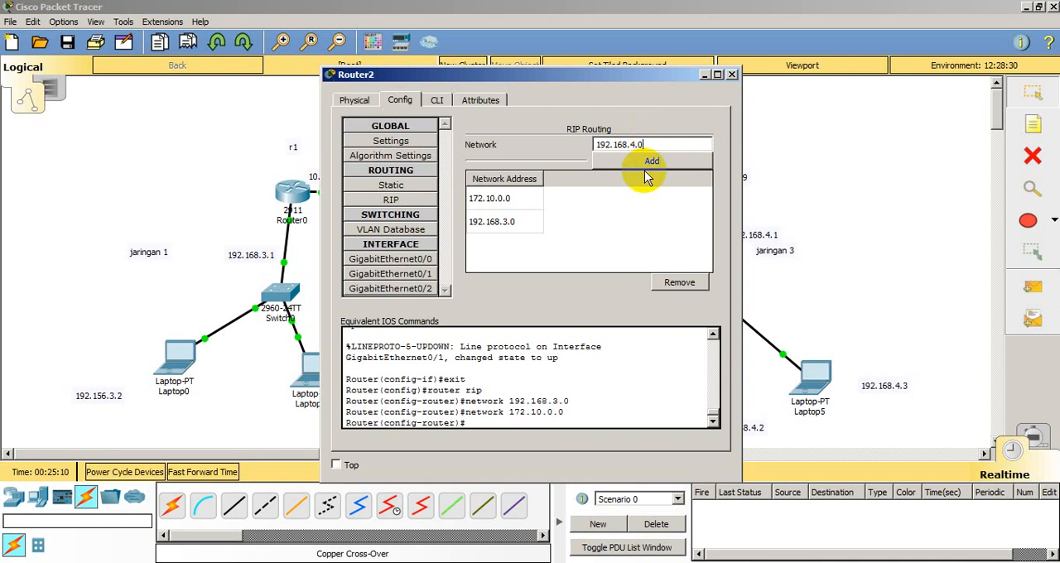
Step: Add the networks 192.168.4.0 and 10.0.0.0 to Router2's RIP routing and close its configuration window
{"action": "left_click", "coordinate": [648, 166]}
{"action": "type", "text": "1"}
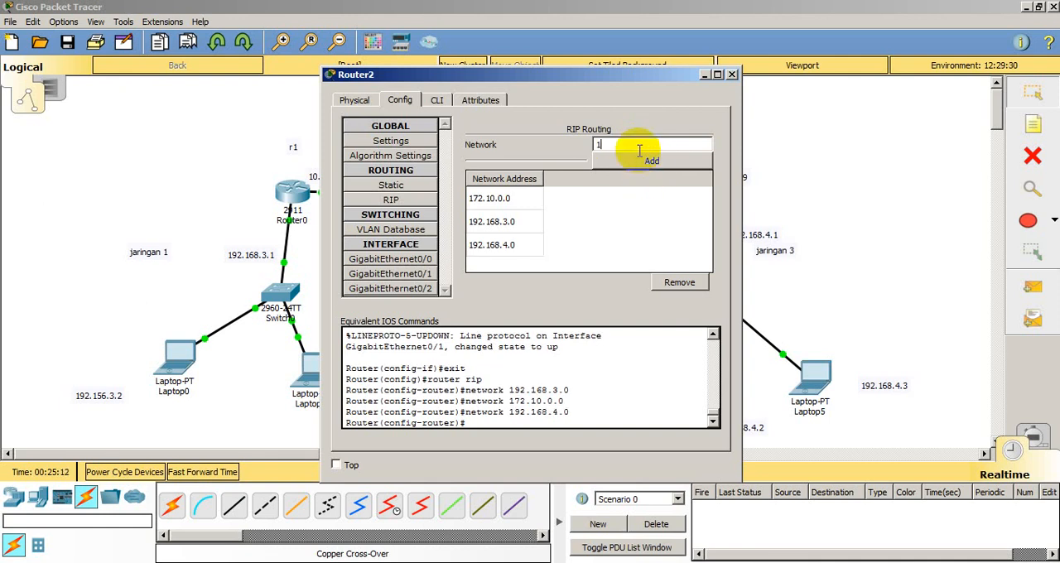
{"action": "type", "text": "0.0.0.0"}
{"action": "left_click", "coordinate": [654, 161]}
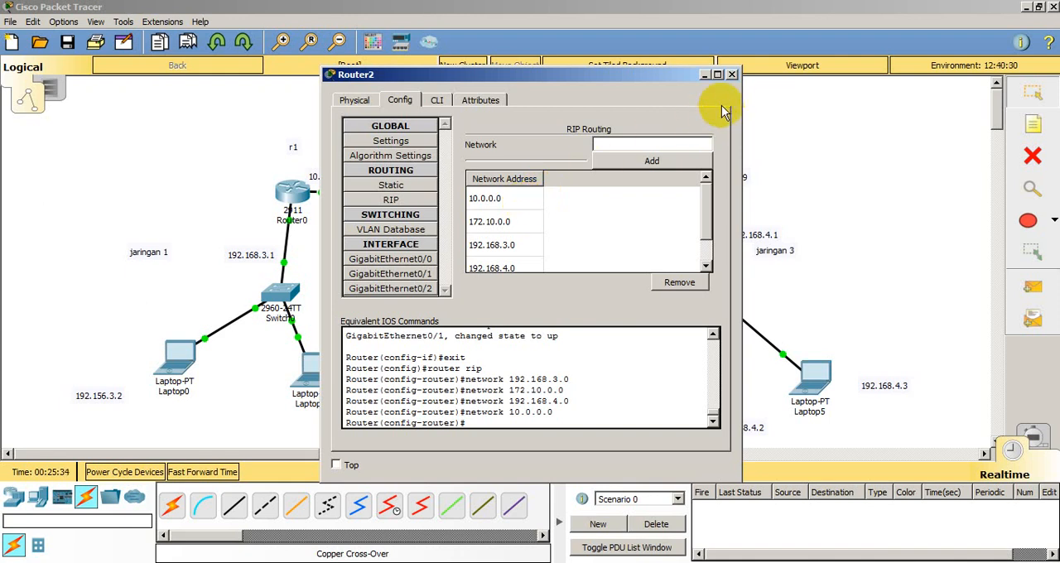
{"action": "left_click", "coordinate": [734, 75]}
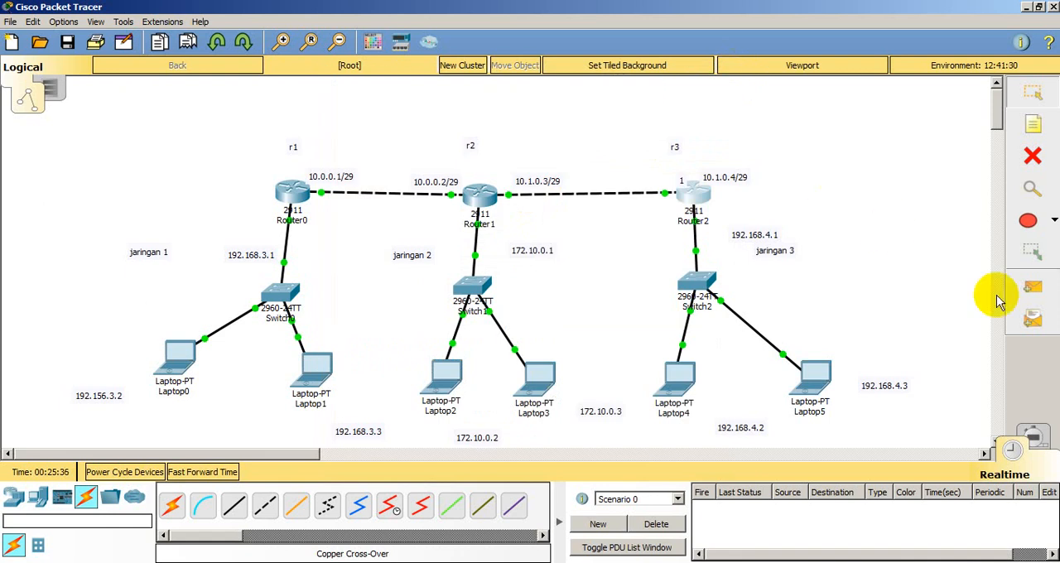
Step: Send simple PDUs from Laptop5 to Router2 and from Laptop5 to Router1 to test the RIP routes
{"action": "left_click", "coordinate": [1032, 287]}
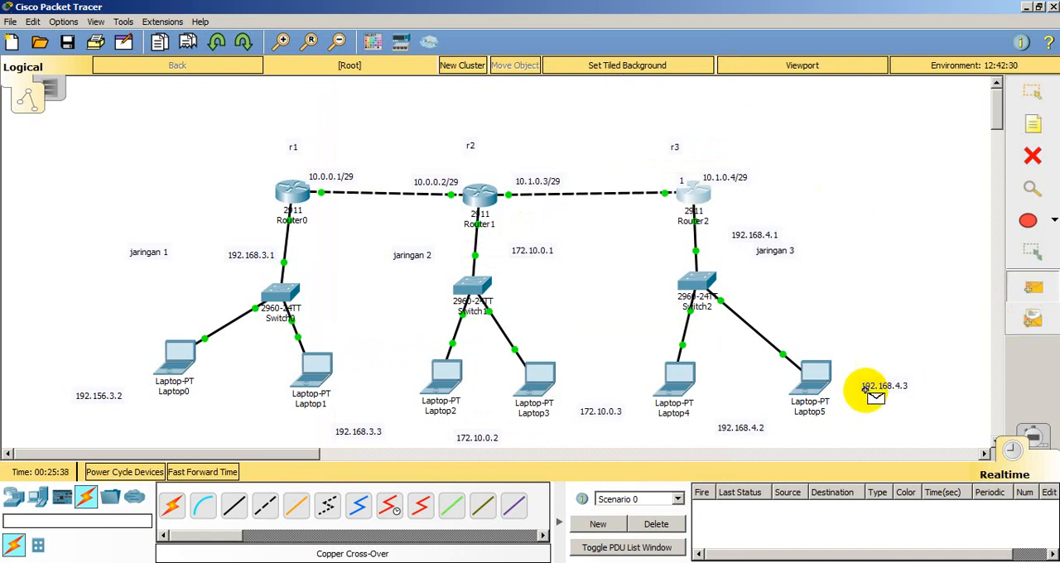
{"action": "left_click", "coordinate": [816, 375]}
{"action": "left_click", "coordinate": [694, 190]}
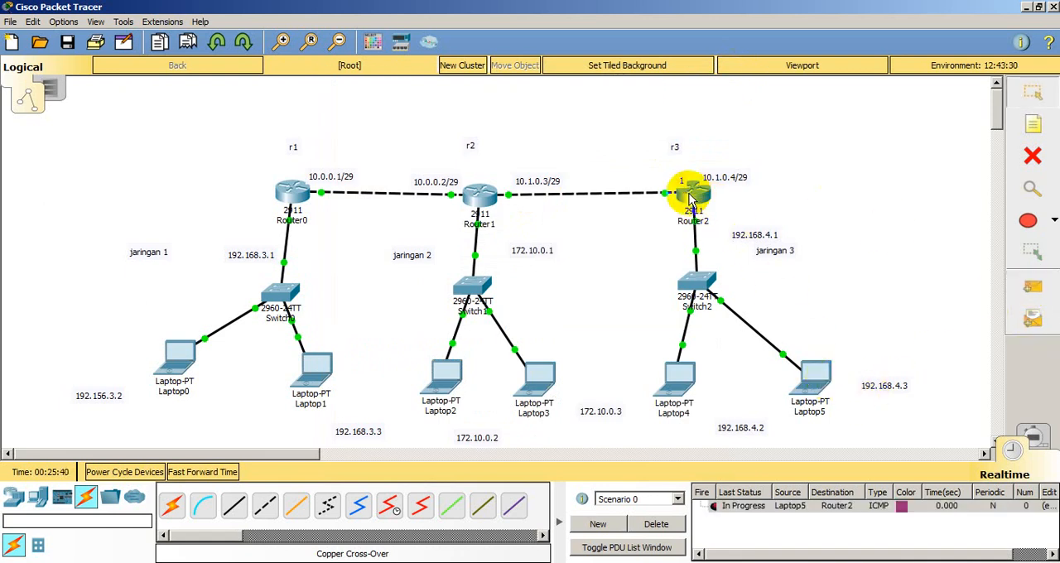
{"action": "left_click", "coordinate": [1033, 287]}
{"action": "left_click", "coordinate": [818, 372]}
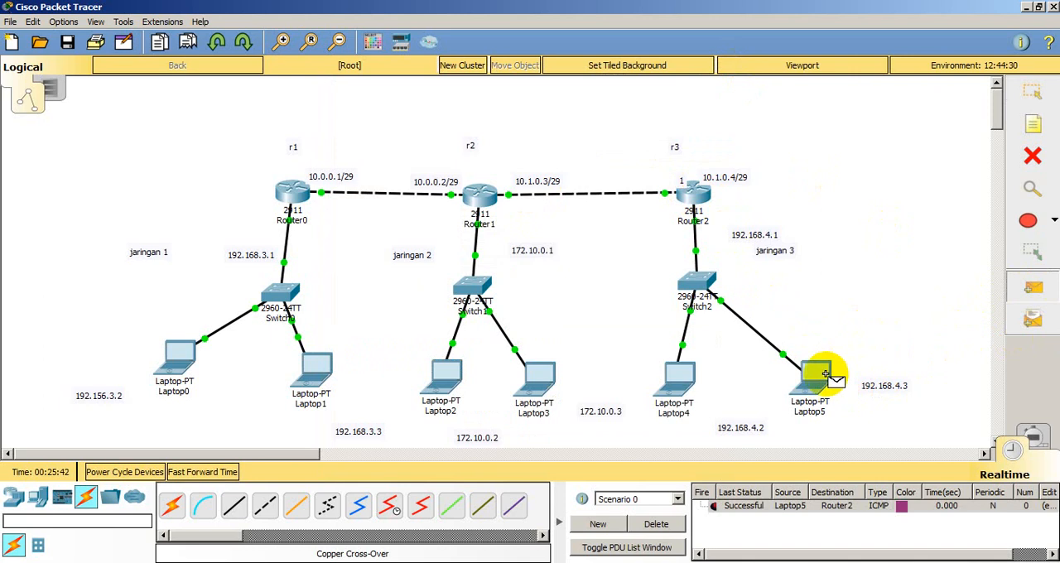
{"action": "left_click", "coordinate": [483, 199]}
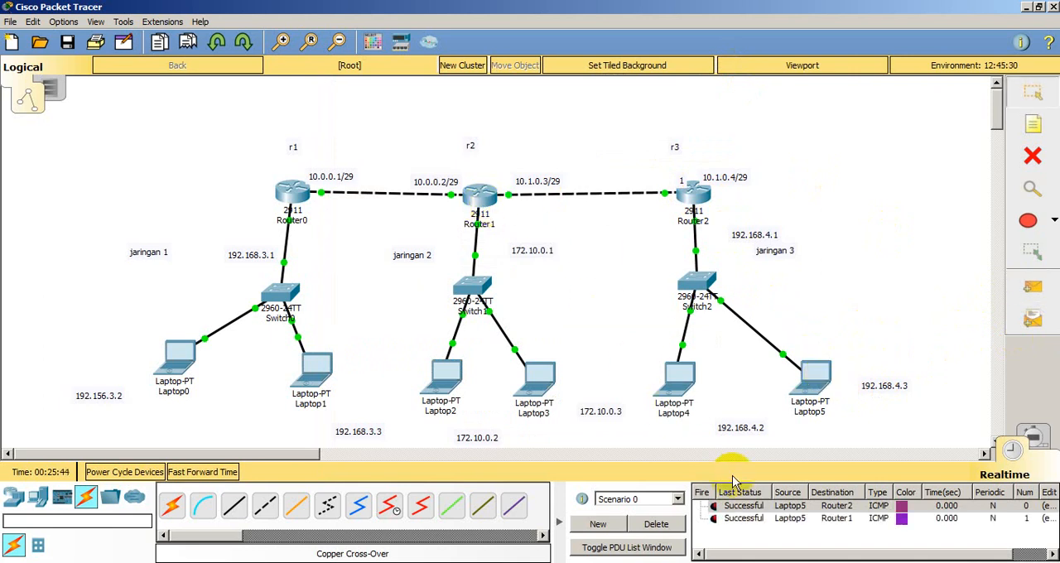
Step: Send simple PDUs from Laptop5 to Router0 and from Laptop5 to Laptop1 to test reachability across networks
{"action": "left_click", "coordinate": [1032, 287]}
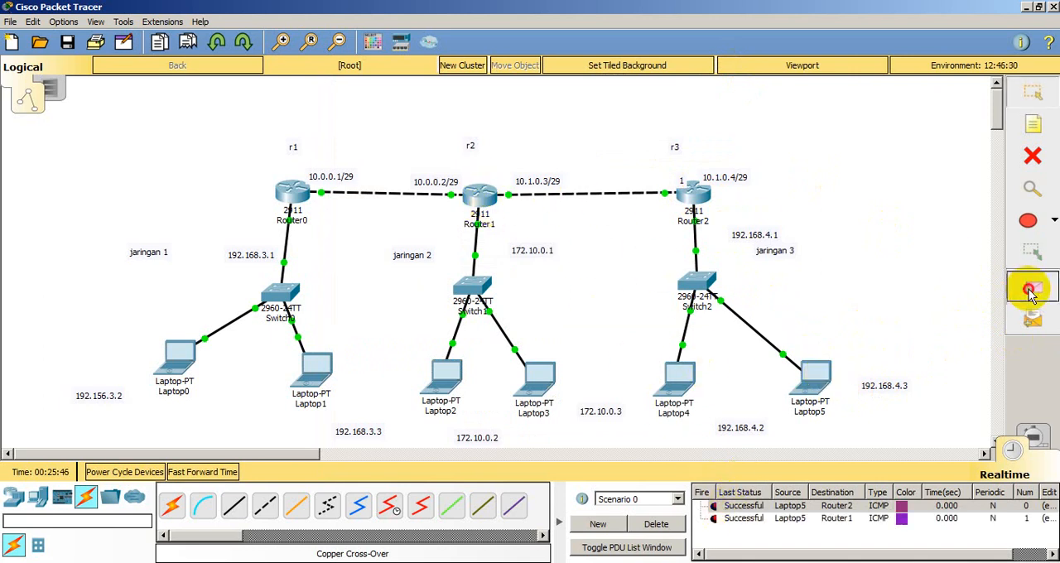
{"action": "left_click", "coordinate": [818, 377]}
{"action": "left_click", "coordinate": [291, 193]}
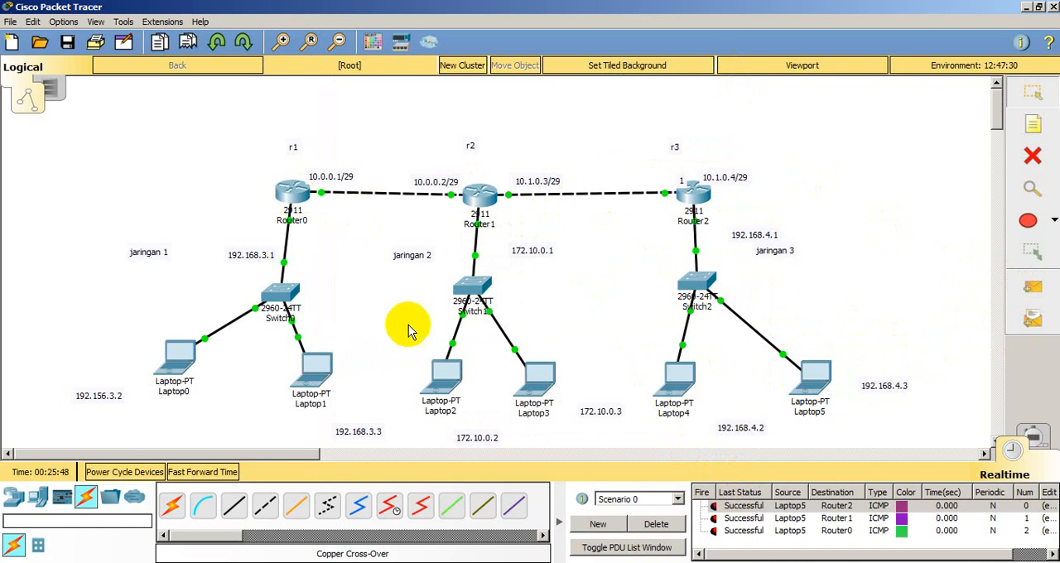
{"action": "left_click", "coordinate": [1037, 298]}
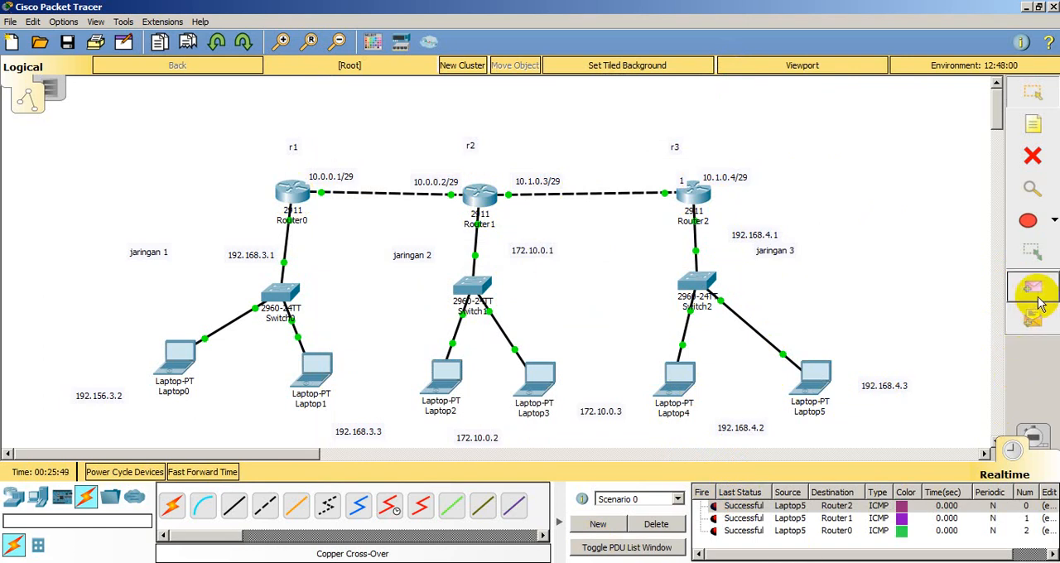
{"action": "left_click", "coordinate": [816, 375]}
{"action": "left_click", "coordinate": [318, 374]}
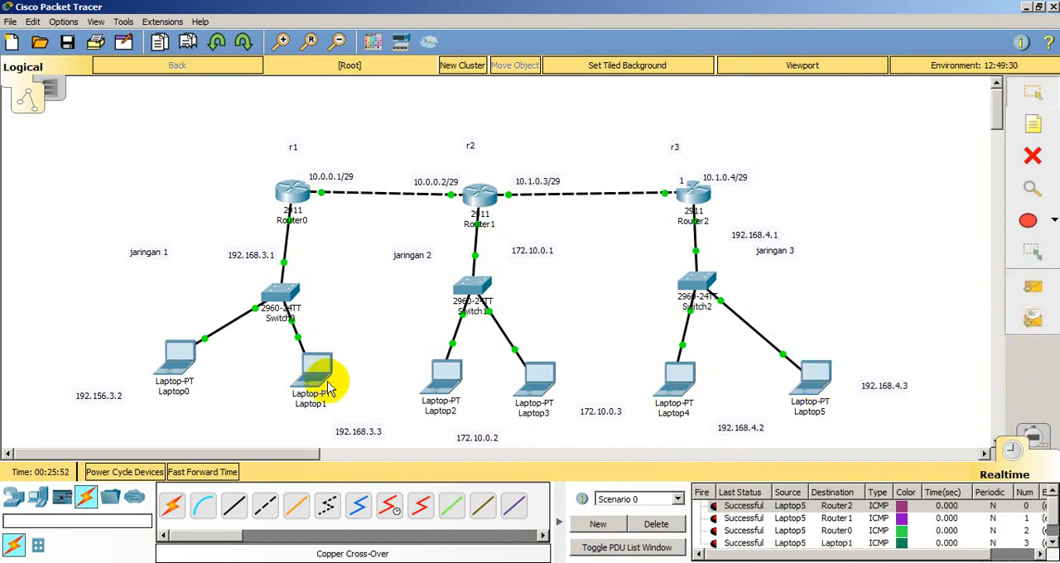
Step: Clear the PDU list and send simple PDUs from Laptop1 to Router1 and from Laptop1 to Router2
{"action": "left_click", "coordinate": [654, 525]}
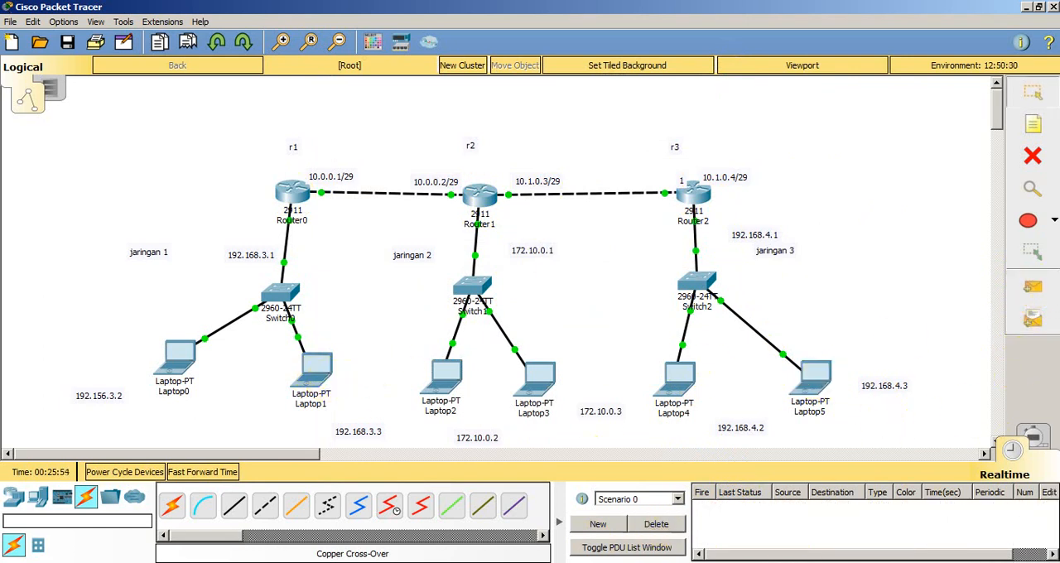
{"action": "left_click", "coordinate": [1033, 287]}
{"action": "left_click", "coordinate": [317, 368]}
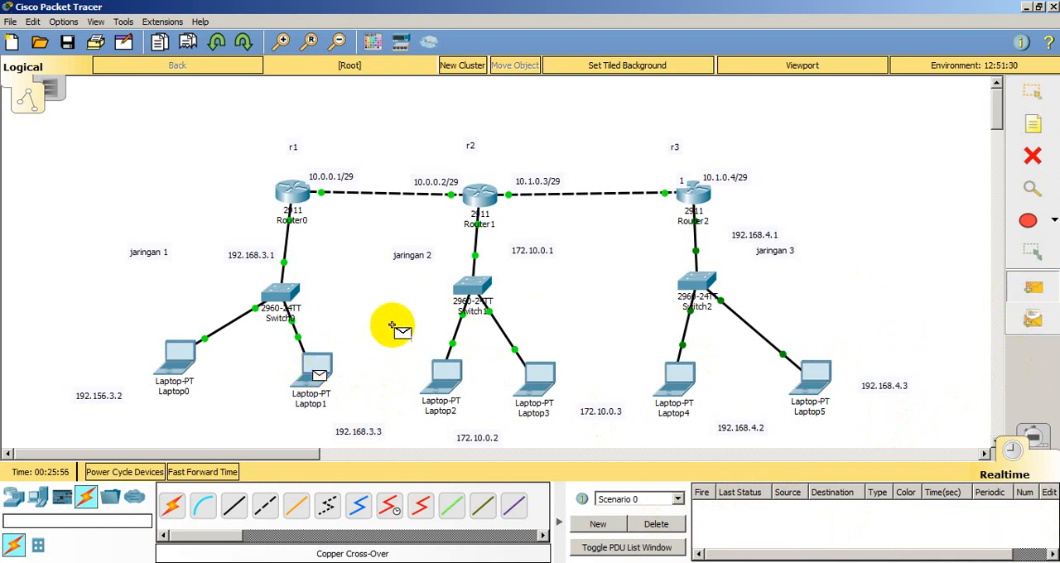
{"action": "left_click", "coordinate": [485, 207]}
{"action": "left_click", "coordinate": [1033, 288]}
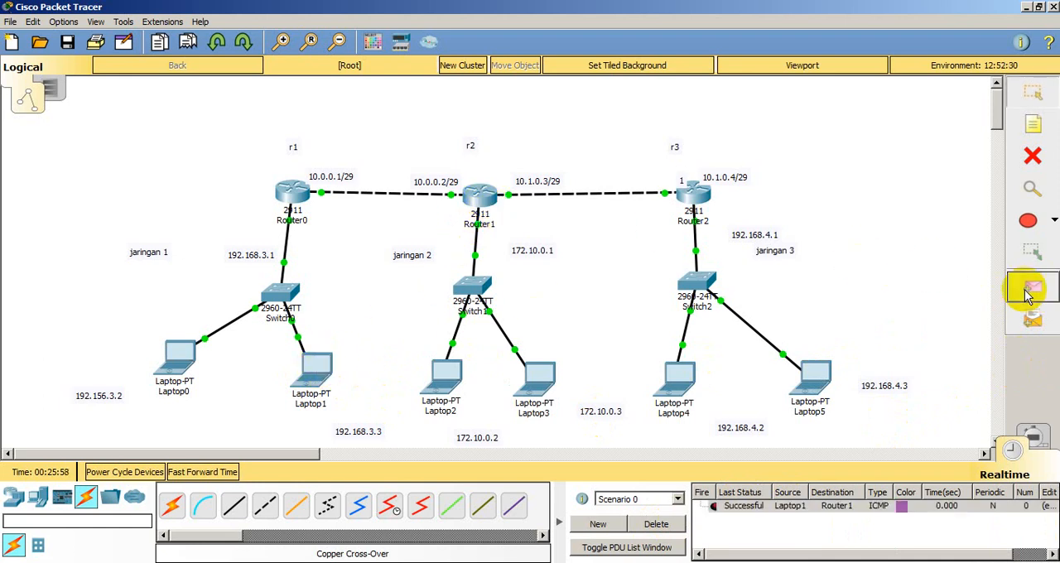
{"action": "left_click", "coordinate": [319, 365]}
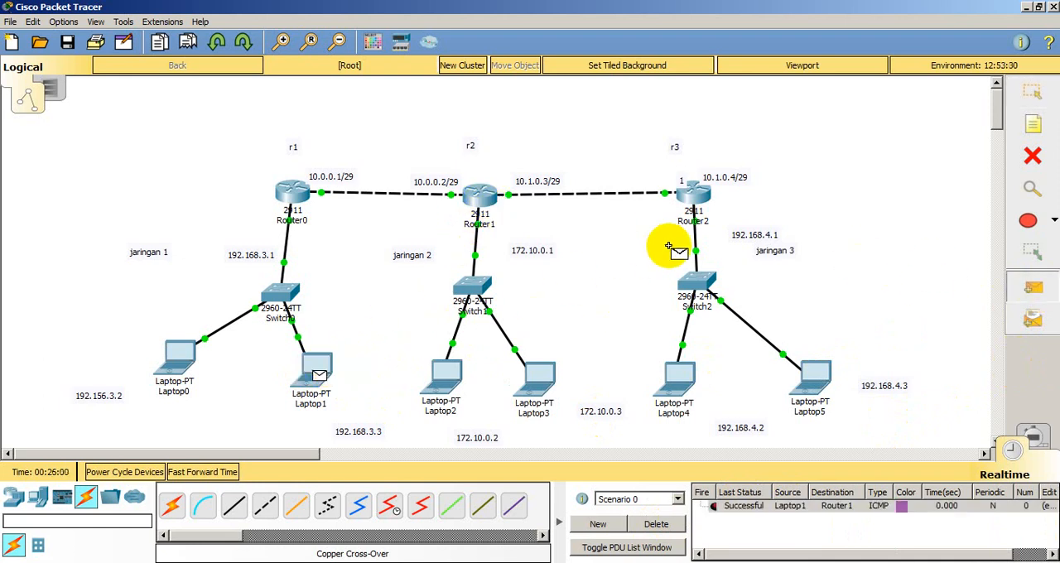
{"action": "left_click", "coordinate": [699, 197]}
Step: Send simple PDUs from Laptop1 to Laptop4 and from Laptop1 to Laptop5 to test reachability of the third network
{"action": "left_click", "coordinate": [1033, 286]}
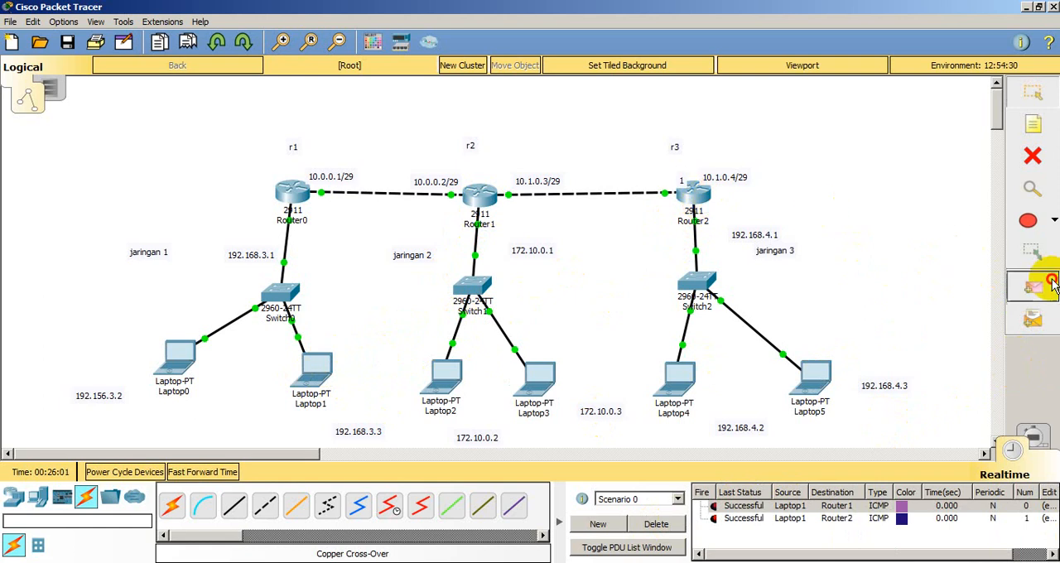
{"action": "left_click", "coordinate": [319, 367]}
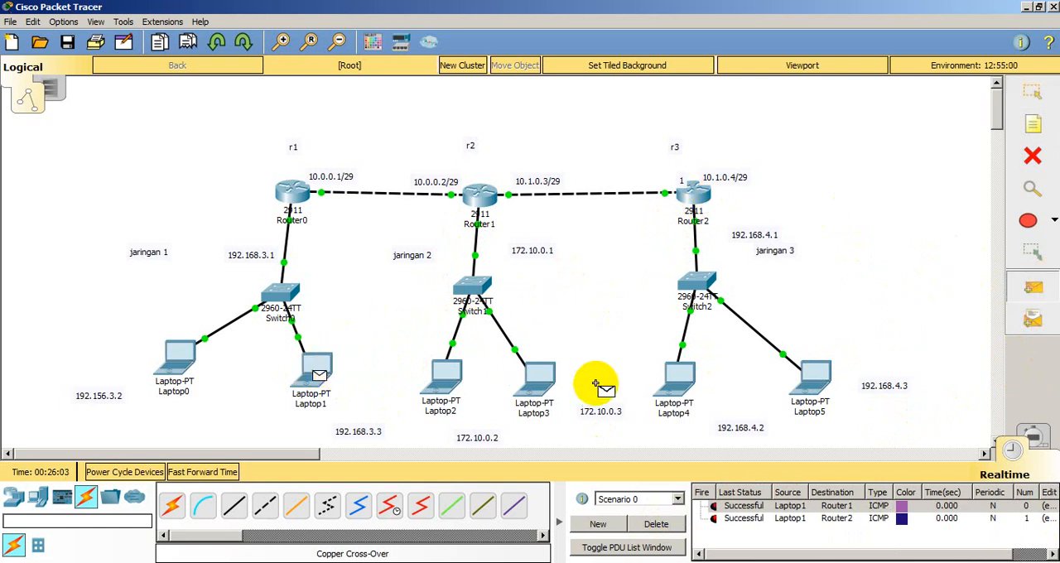
{"action": "left_click", "coordinate": [675, 379]}
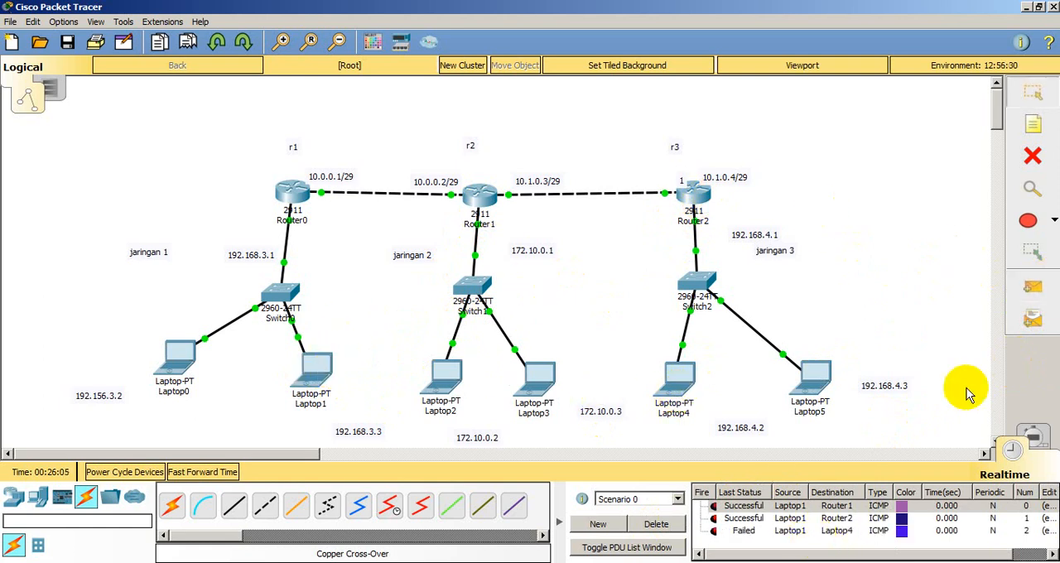
{"action": "left_click", "coordinate": [1033, 285]}
{"action": "left_click", "coordinate": [319, 367]}
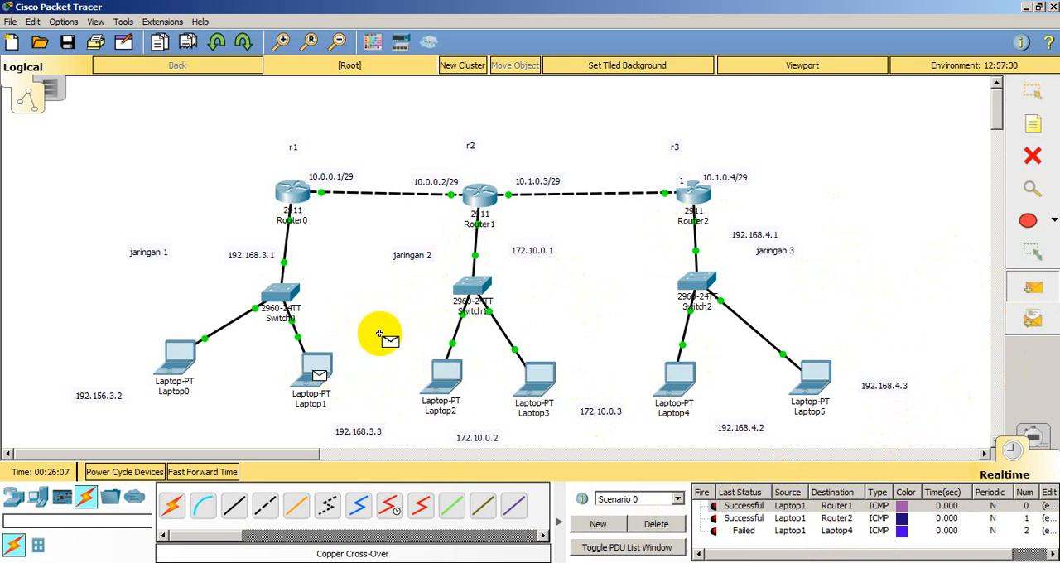
{"action": "left_click", "coordinate": [816, 377]}
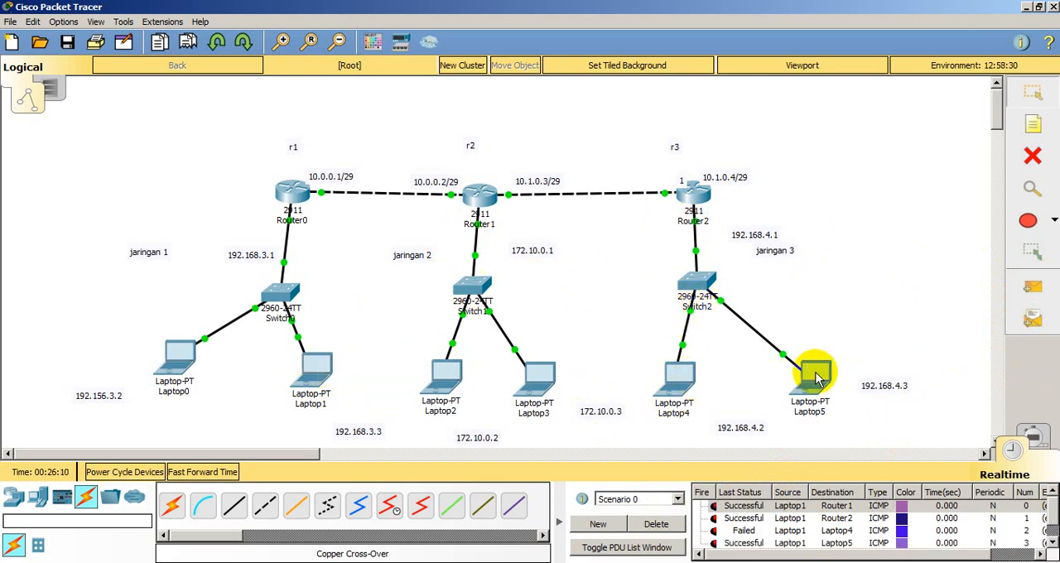
Step: Send another simple PDU from Laptop1 to Laptop4 to retest that connection
{"action": "left_click", "coordinate": [1033, 286]}
{"action": "left_click", "coordinate": [341, 373]}
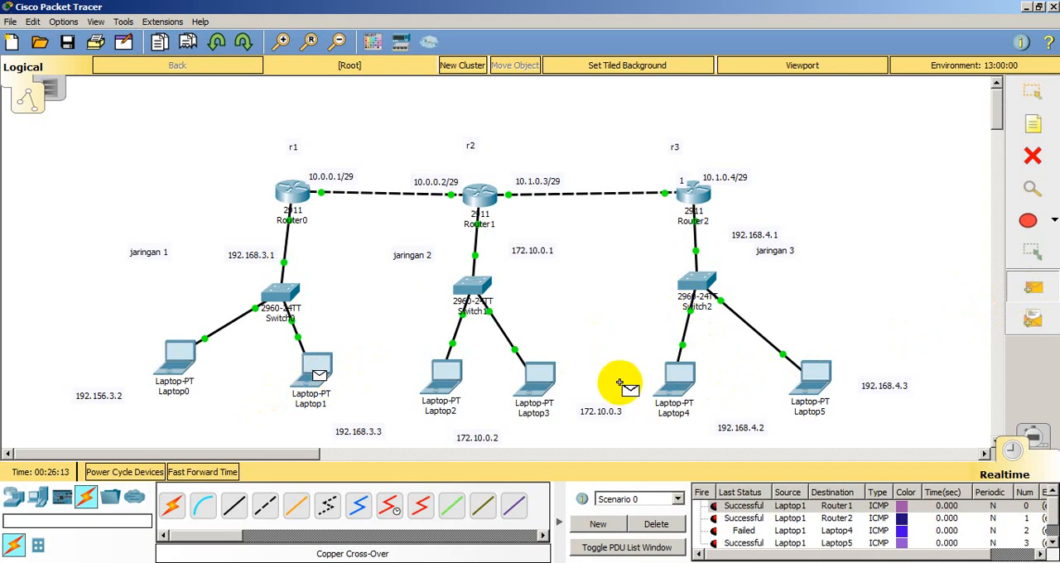
{"action": "left_click", "coordinate": [683, 389]}
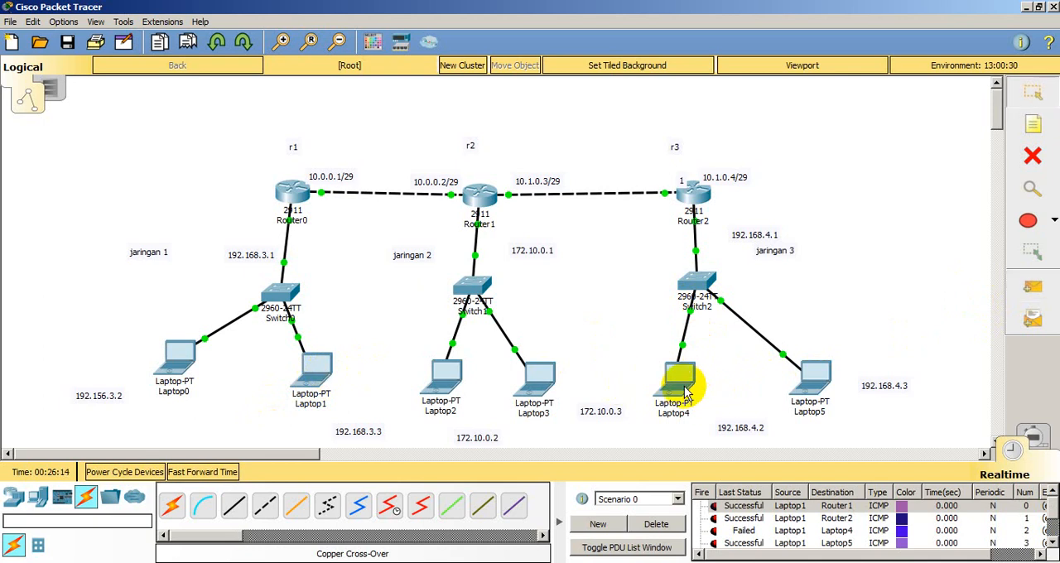
Step: Clear the PDU list and send simple PDUs from Laptop1 to Laptop4 and from Laptop5 to Laptop3
{"action": "left_click", "coordinate": [657, 524]}
{"action": "left_click", "coordinate": [1033, 286]}
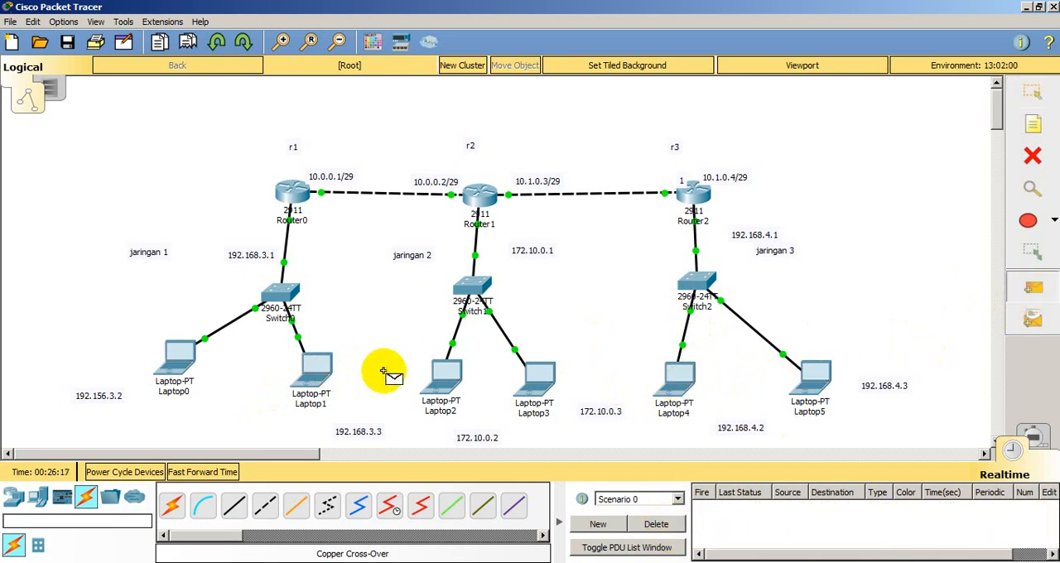
{"action": "left_click", "coordinate": [318, 371]}
{"action": "left_click", "coordinate": [675, 381]}
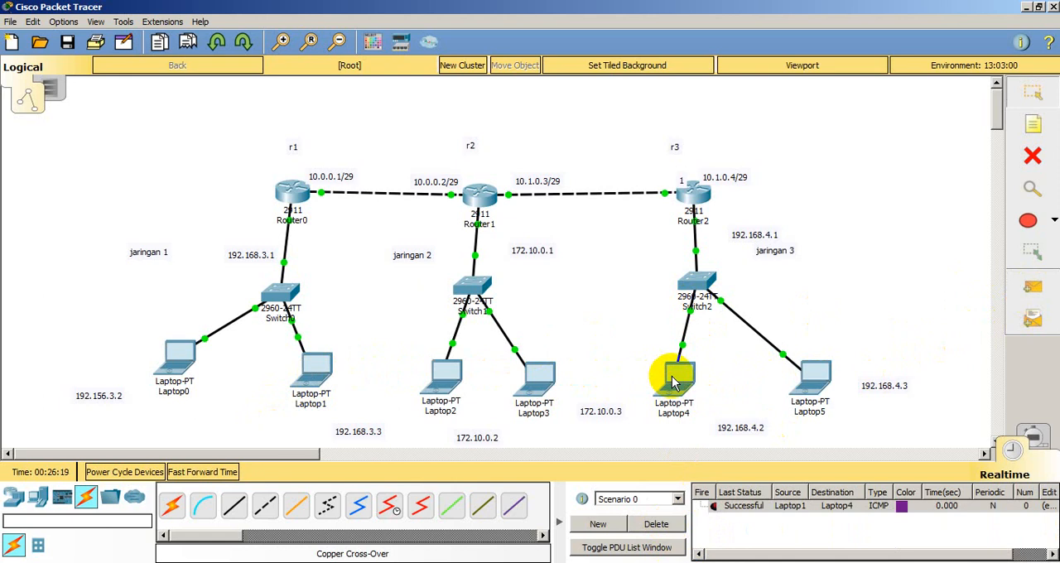
{"action": "left_click", "coordinate": [1013, 290]}
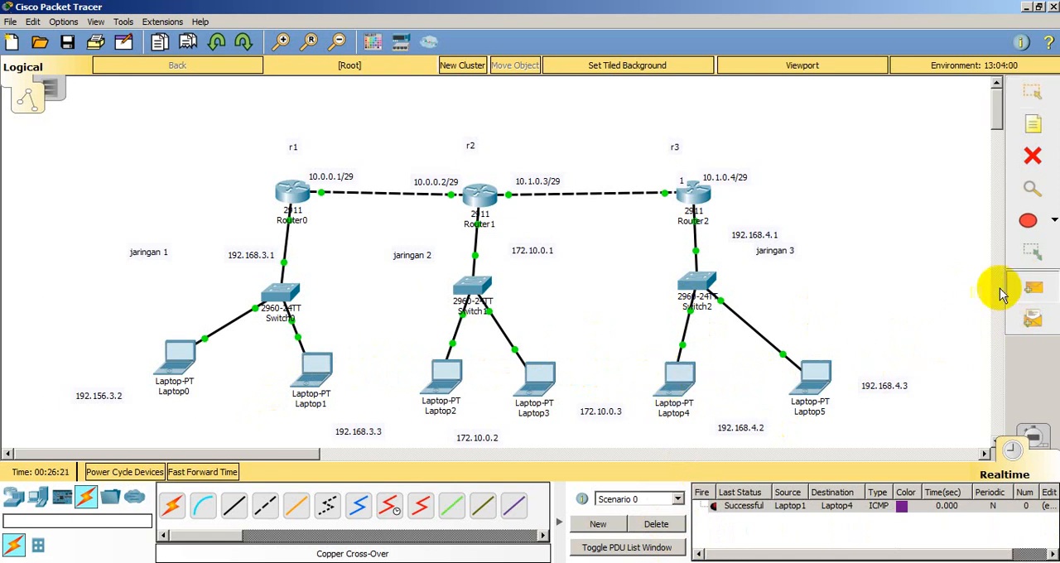
{"action": "left_click", "coordinate": [814, 372]}
{"action": "left_click", "coordinate": [543, 383]}
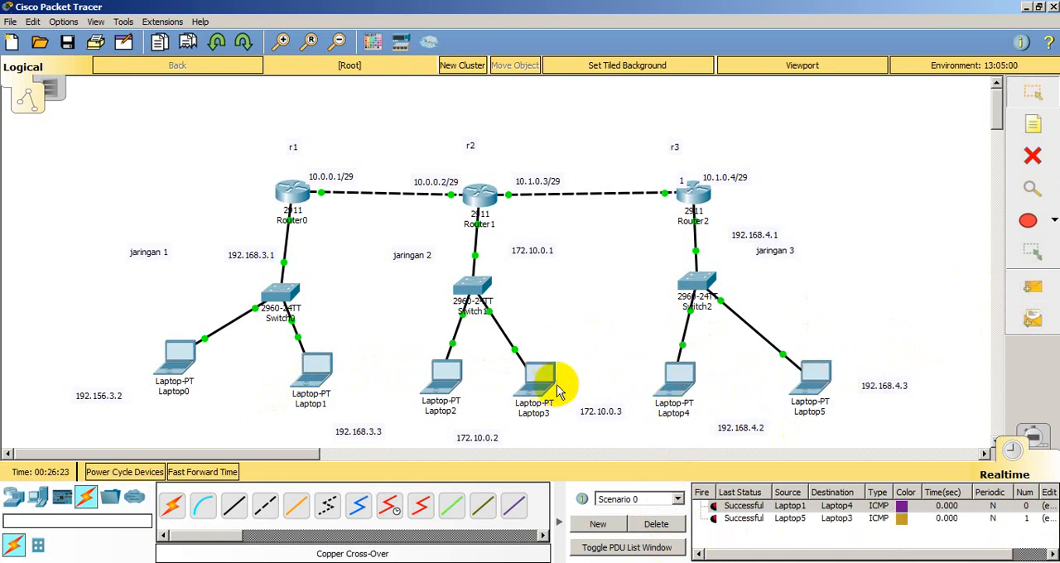
Step: Send a simple PDU from Laptop5 to Laptop2 twice to test reachability of the second network
{"action": "left_click", "coordinate": [1032, 290]}
{"action": "left_click", "coordinate": [812, 388]}
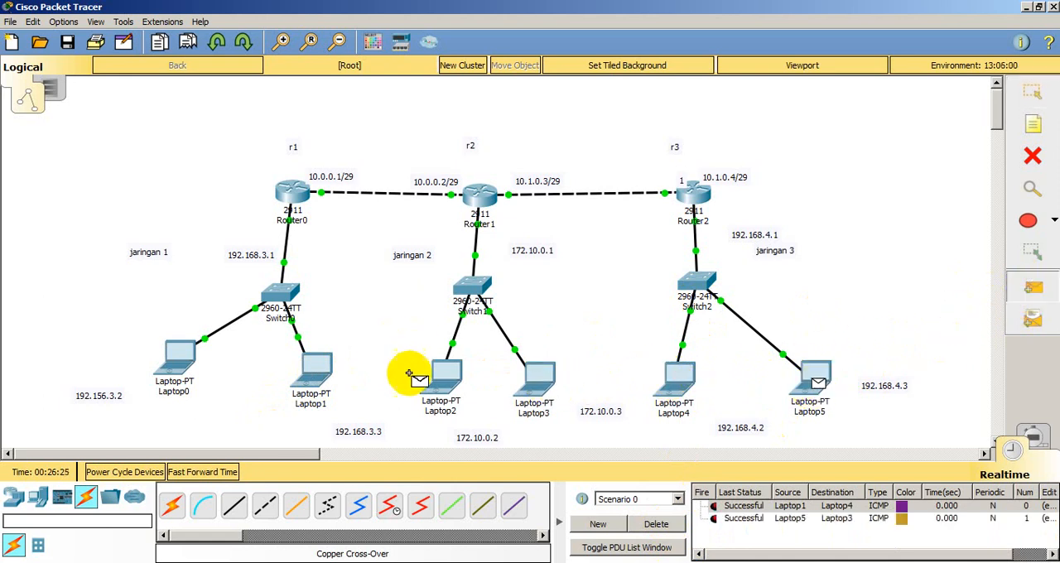
{"action": "left_click", "coordinate": [441, 374]}
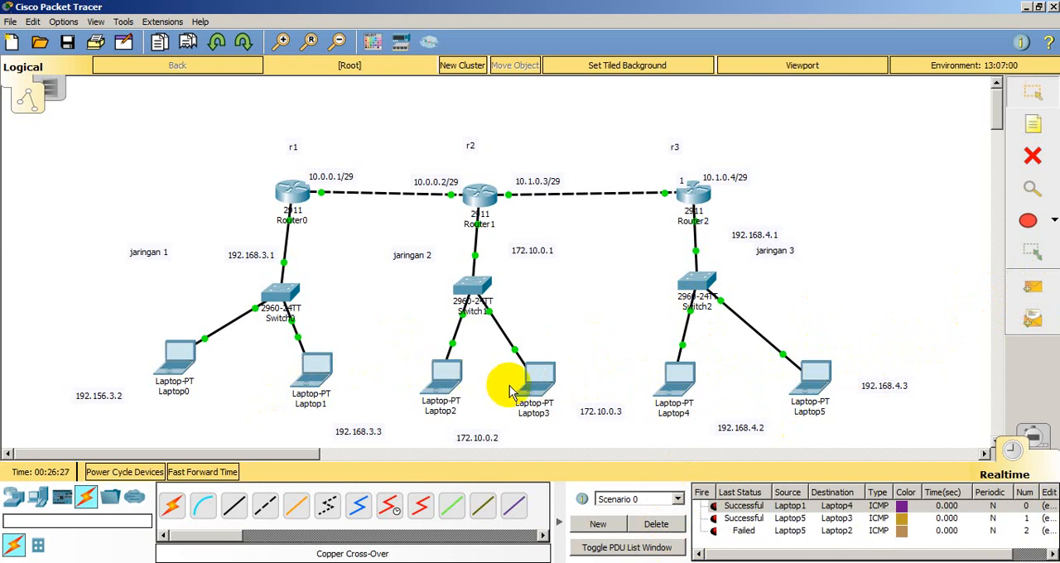
{"action": "left_click", "coordinate": [1031, 292]}
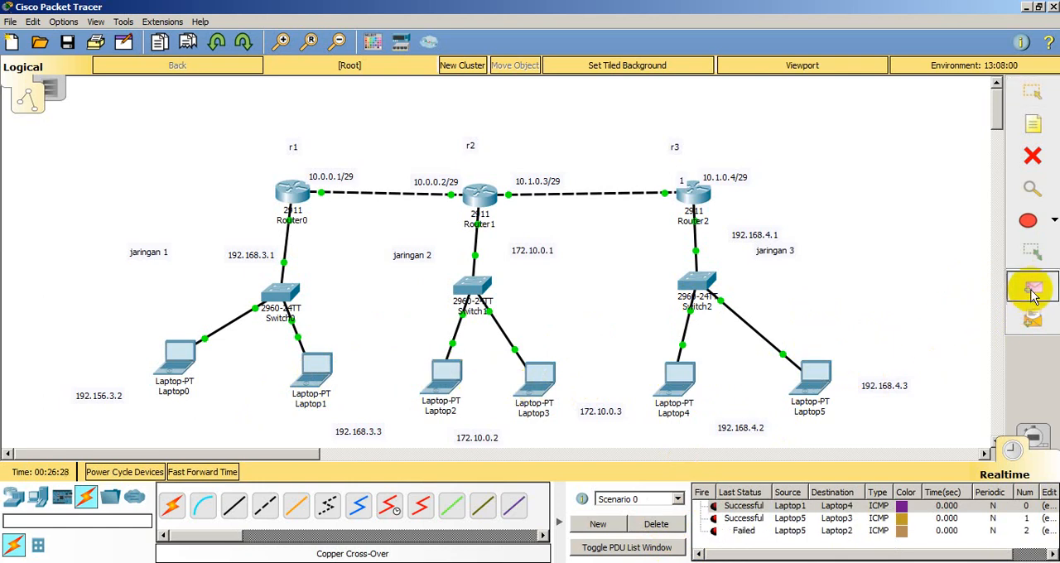
{"action": "left_click", "coordinate": [820, 377]}
{"action": "left_click", "coordinate": [452, 379]}
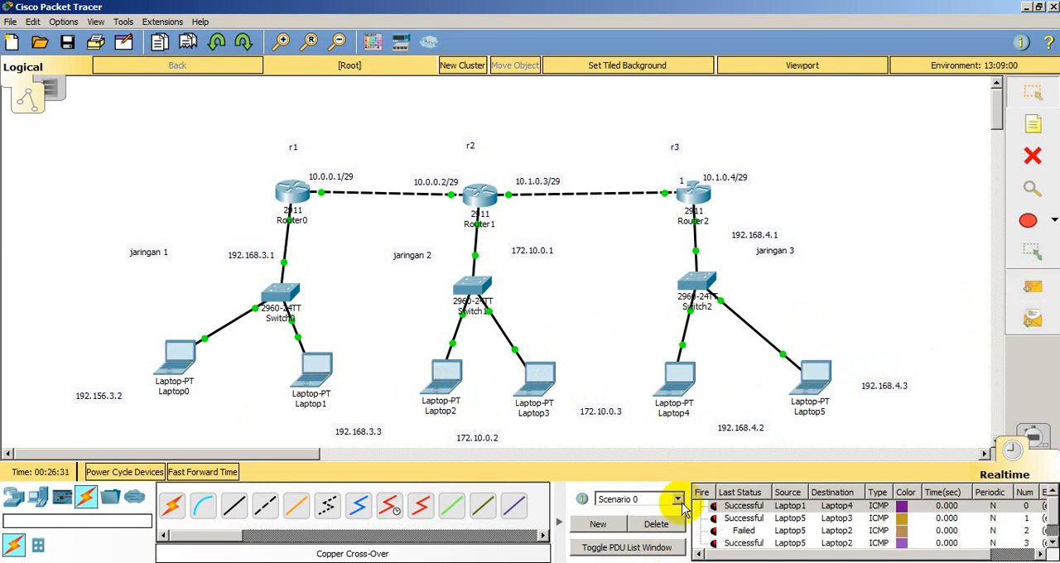
Step: Clear the PDU list and send a simple PDU from Laptop3 to Laptop1
{"action": "left_click", "coordinate": [656, 524]}
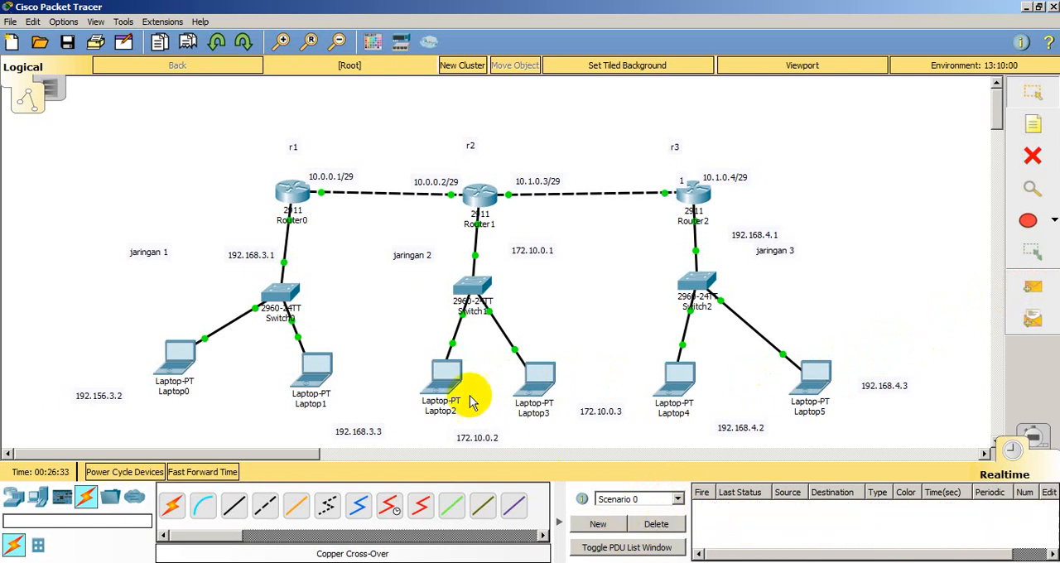
{"action": "left_click", "coordinate": [454, 382]}
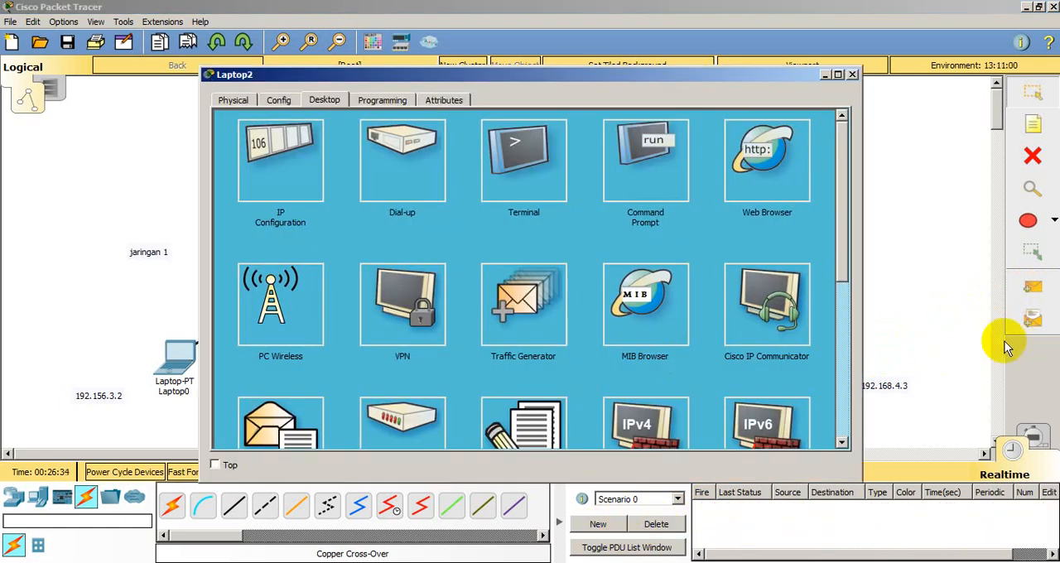
{"action": "left_click", "coordinate": [853, 75]}
{"action": "left_click", "coordinate": [1014, 297]}
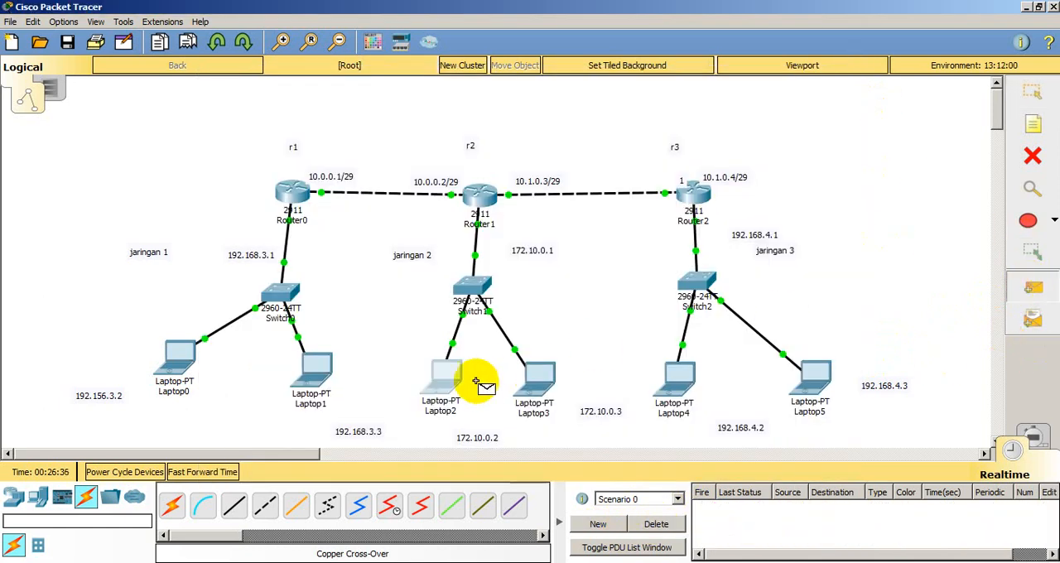
{"action": "left_click", "coordinate": [539, 377]}
{"action": "left_click", "coordinate": [323, 370]}
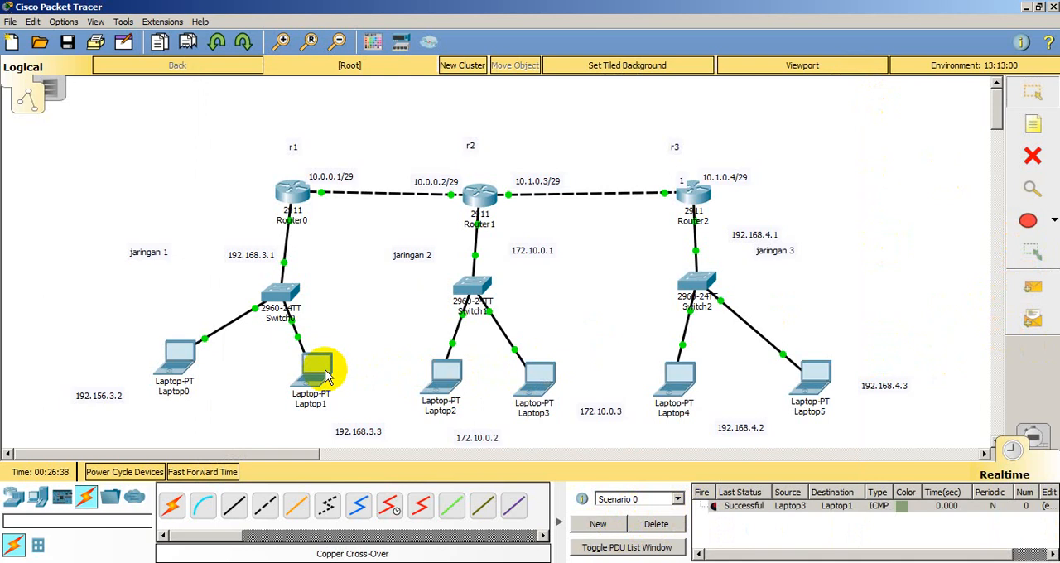